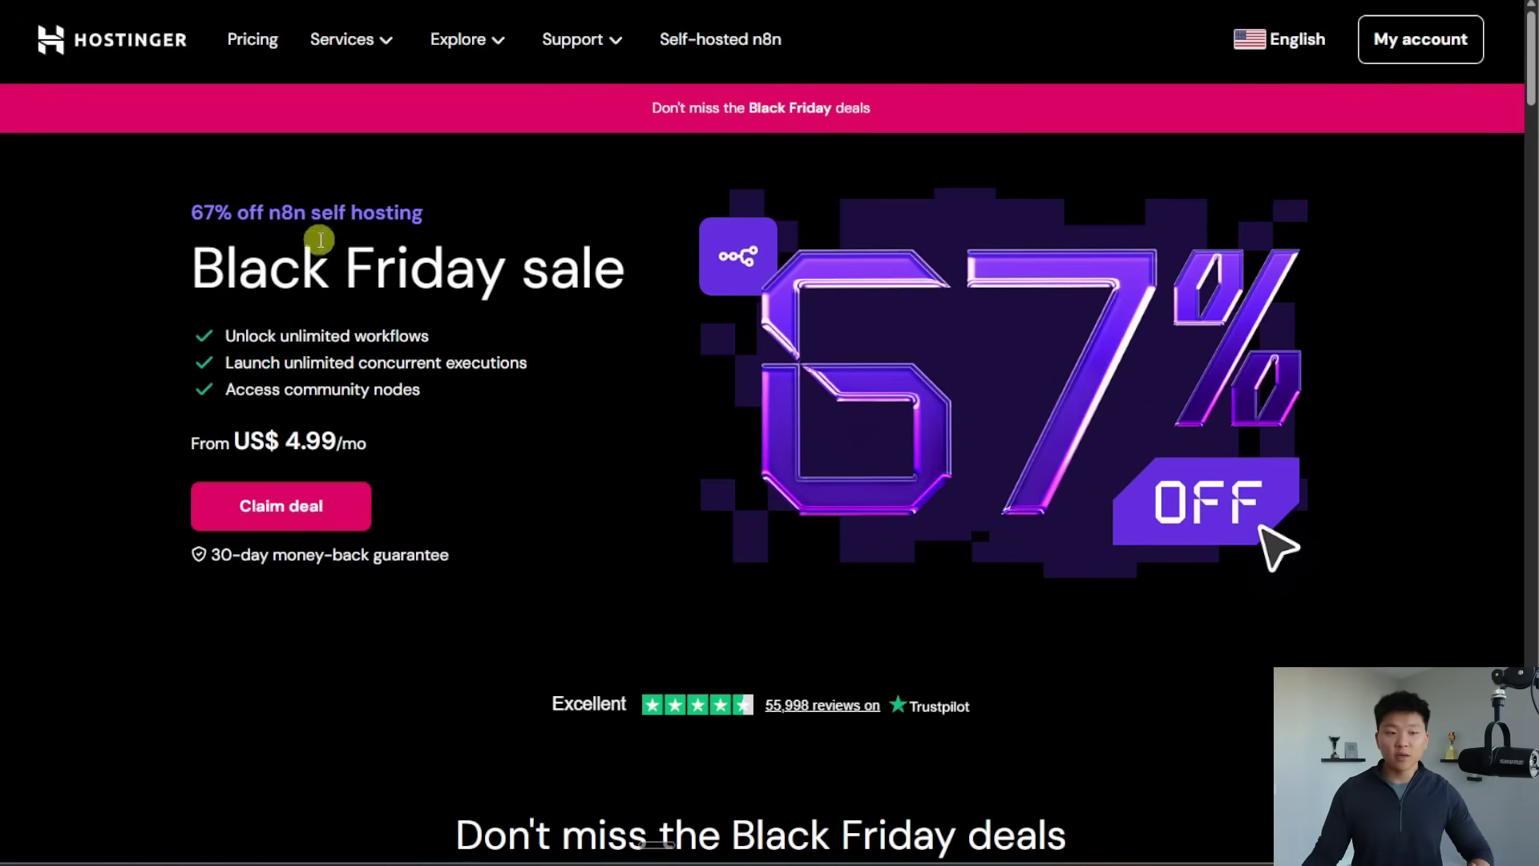
- Highlight the n8n self-hosting wording and the unlimited workflows and executions perks
{"action": "left_click_drag", "start_coordinate": [269, 212], "coordinate": [363, 213]}
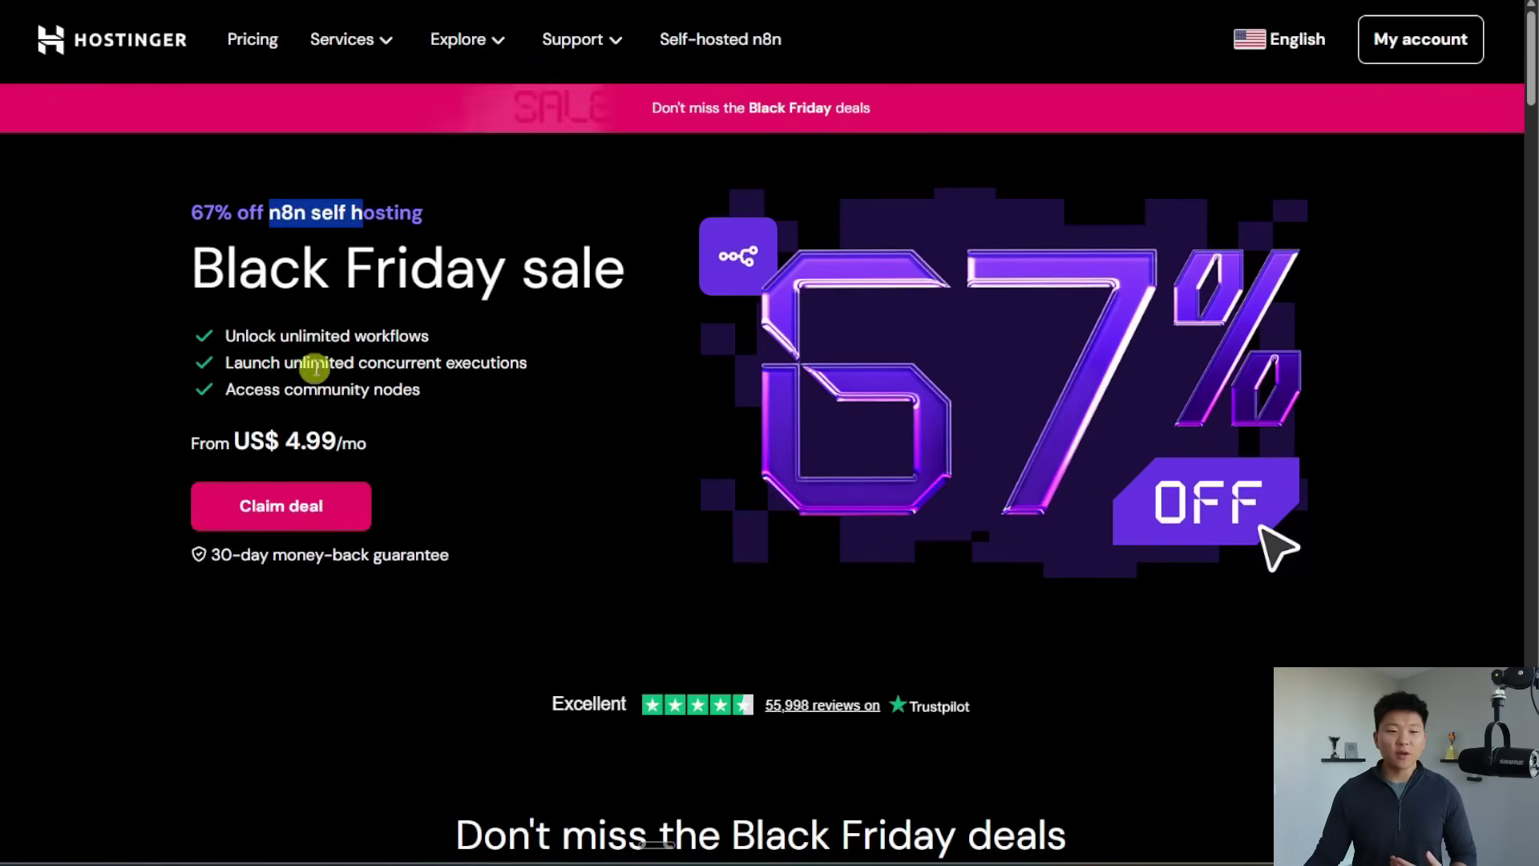
{"action": "left_click_drag", "start_coordinate": [227, 335], "coordinate": [430, 394]}
{"action": "left_click", "coordinate": [479, 392]}
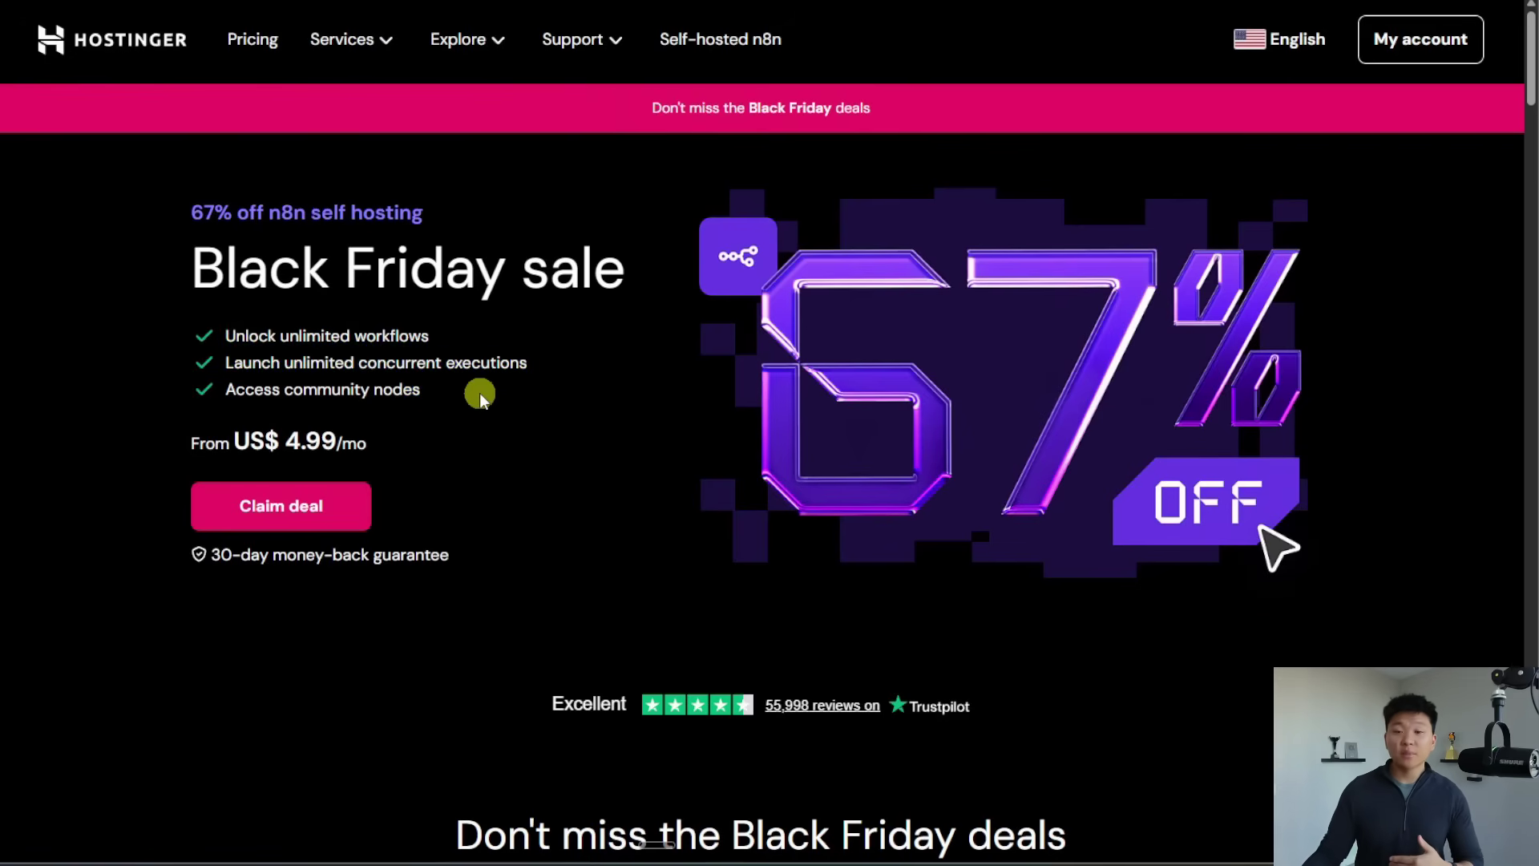
- Open and close the Kodee chat, then jump to the Black Friday KVM plan prices
{"action": "left_click", "coordinate": [1474, 829]}
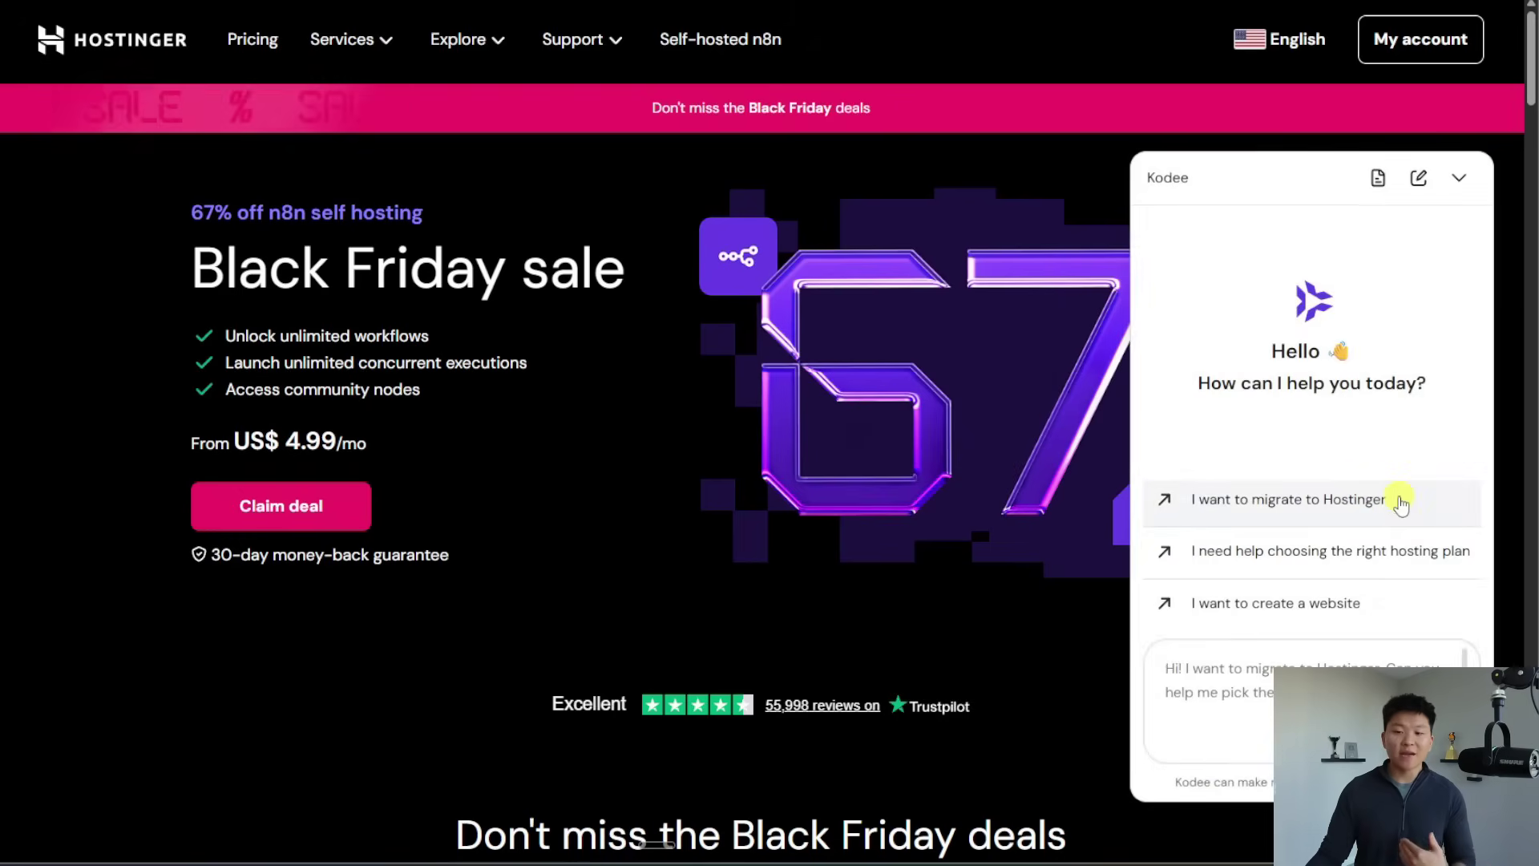
{"action": "left_click", "coordinate": [609, 409]}
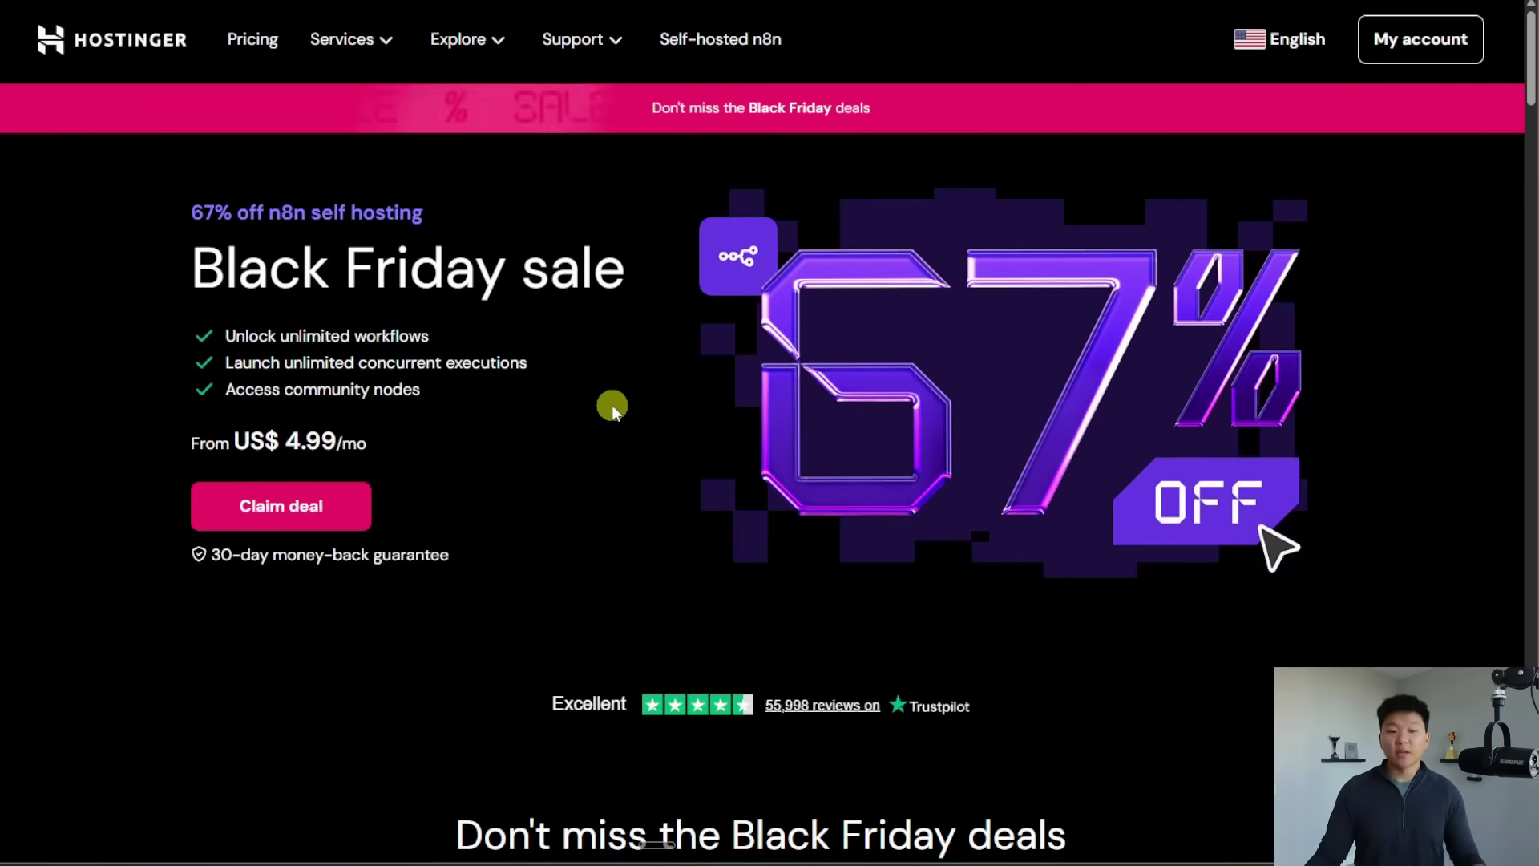
{"action": "left_click", "coordinate": [361, 498]}
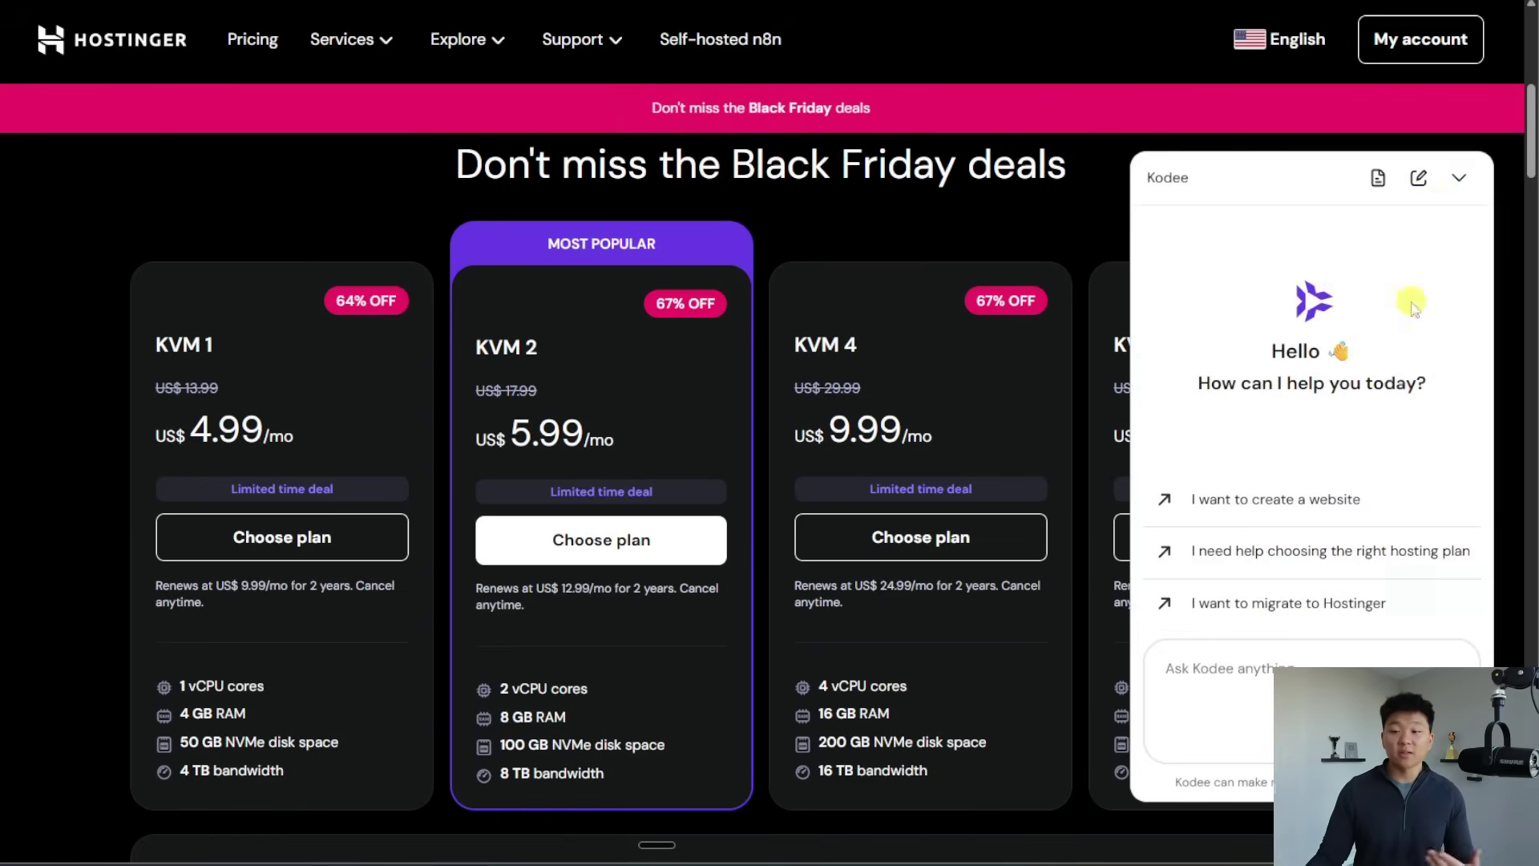
- Dismiss the chat popup and choose the KVM 2 plan at US$ 5.99/mo
{"action": "left_click", "coordinate": [1459, 176]}
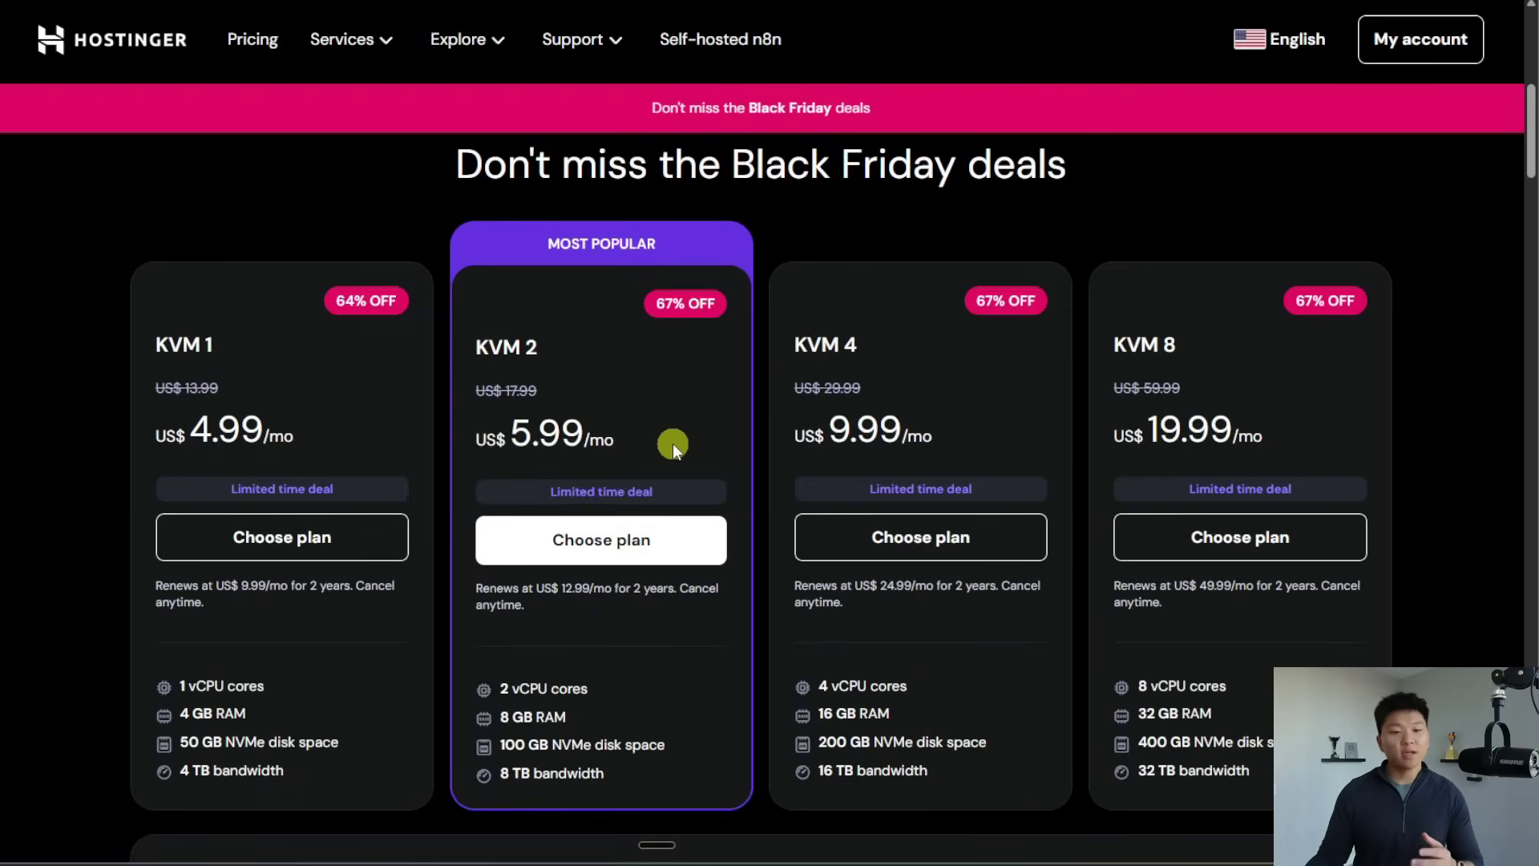
{"action": "left_click", "coordinate": [617, 540]}
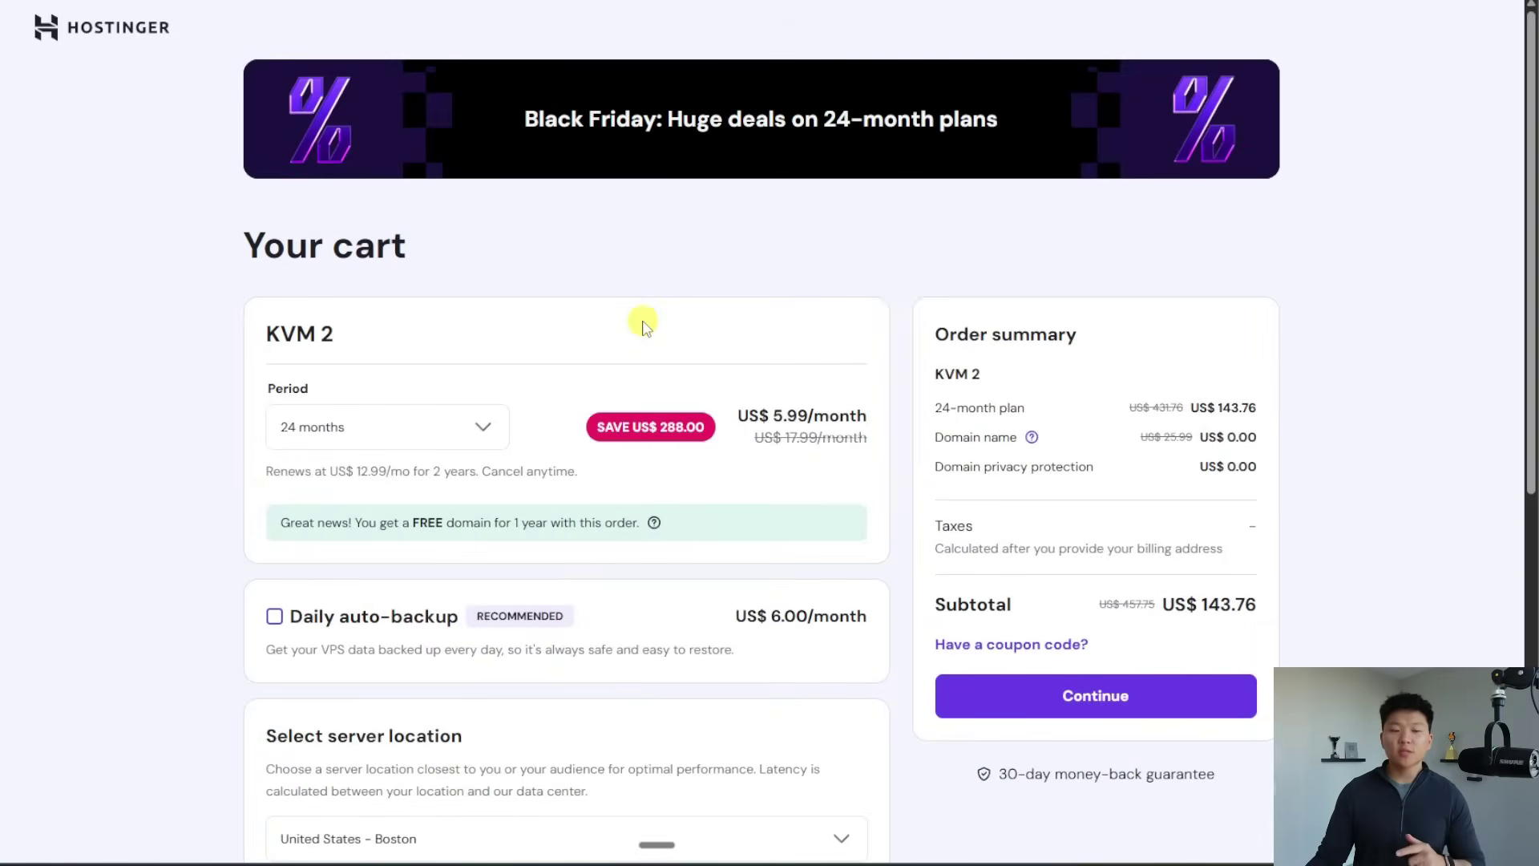
- Compare 1- and 12-month prices, keep 24 months, and add daily auto-backup (subtotal US$ 287.76)
{"action": "left_click", "coordinate": [457, 426]}
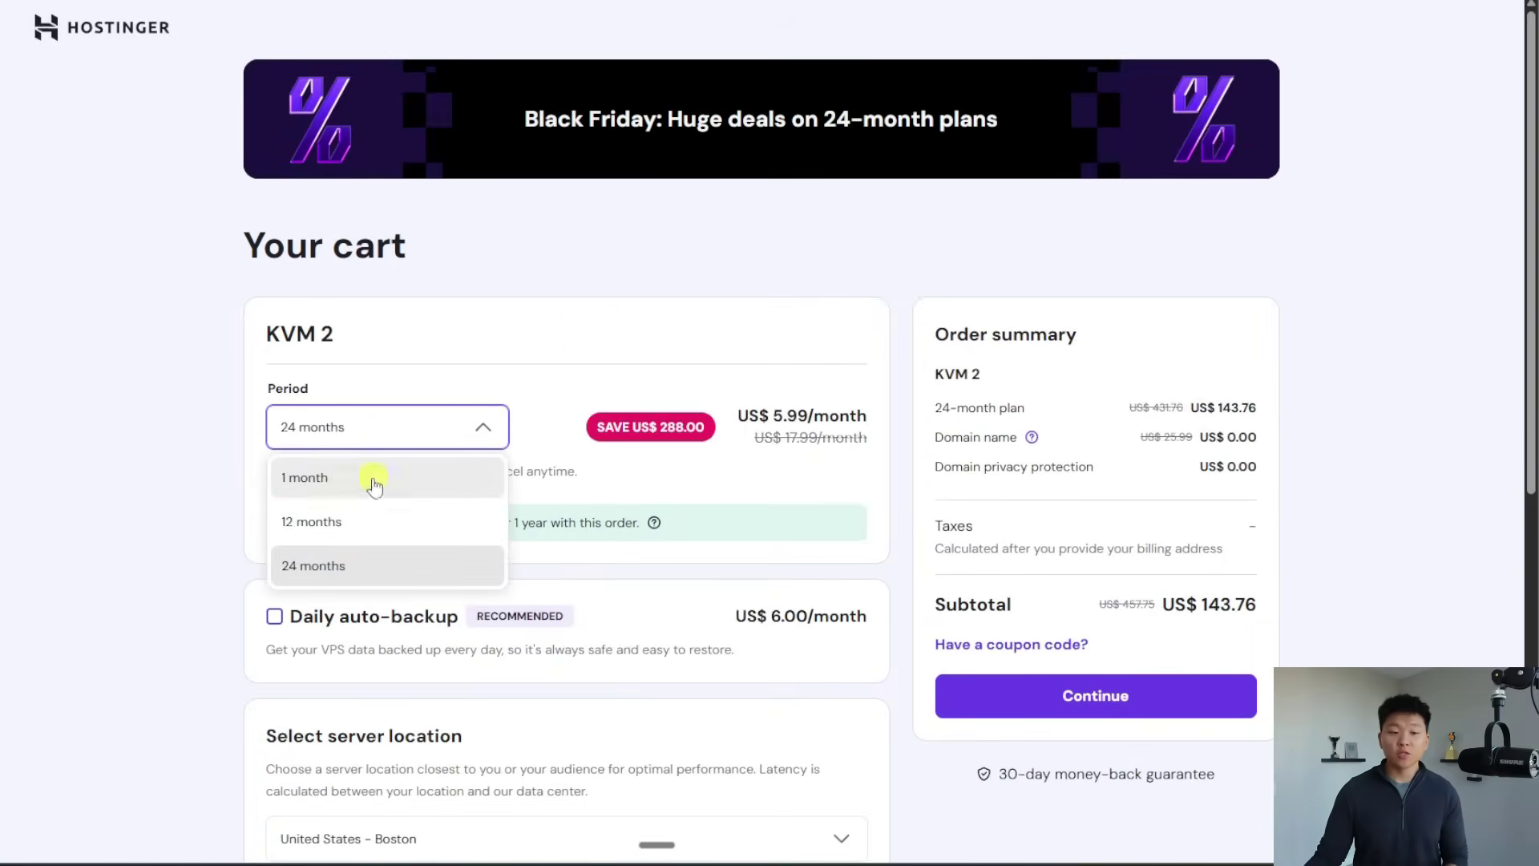
{"action": "left_click", "coordinate": [374, 479]}
{"action": "left_click", "coordinate": [440, 426]}
{"action": "left_click", "coordinate": [402, 519]}
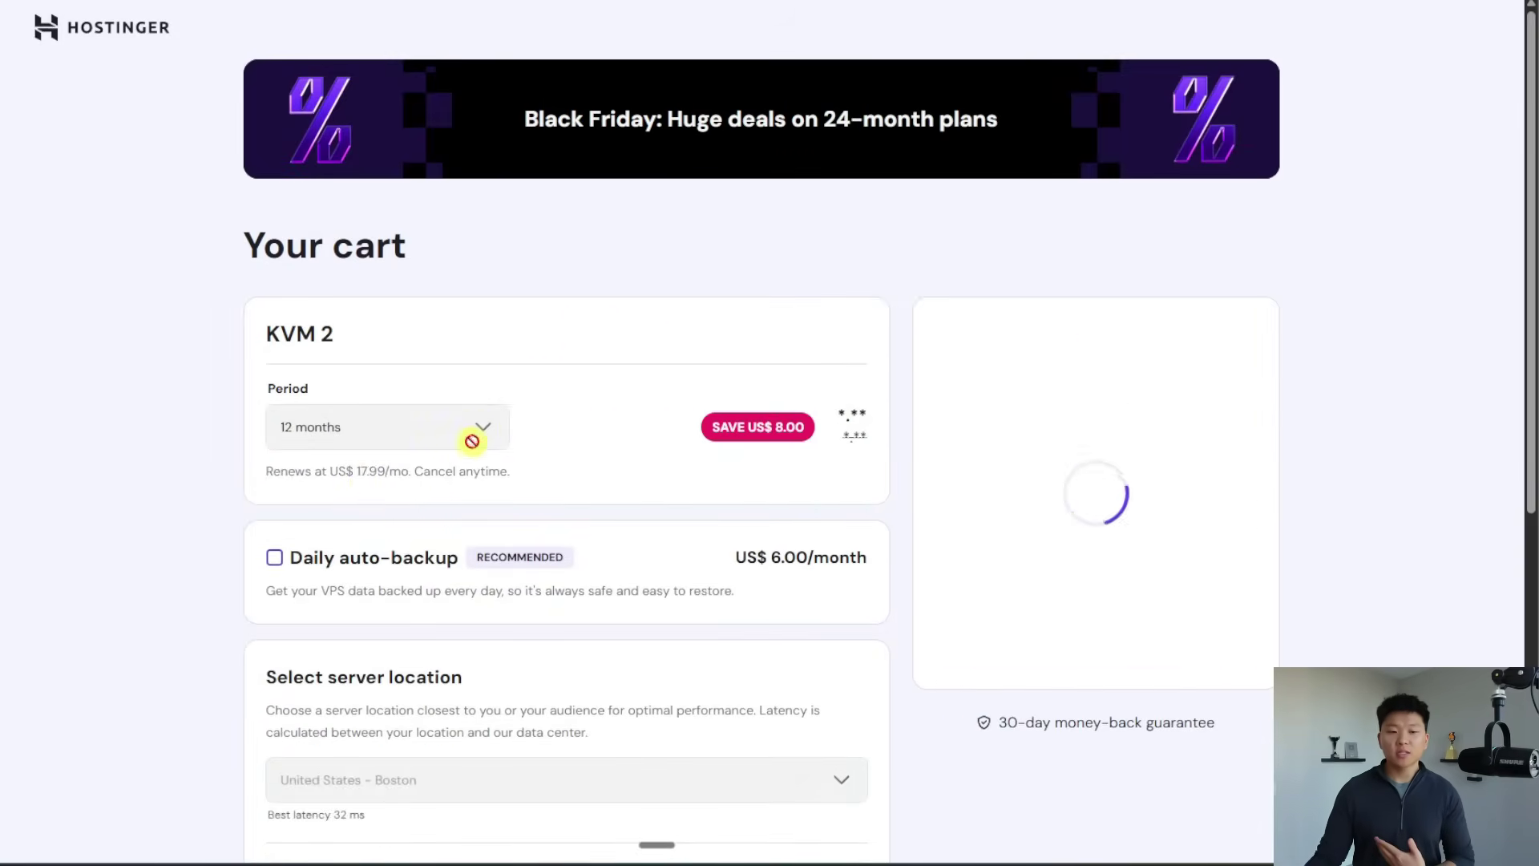
{"action": "left_click", "coordinate": [472, 440]}
{"action": "left_click", "coordinate": [412, 562]}
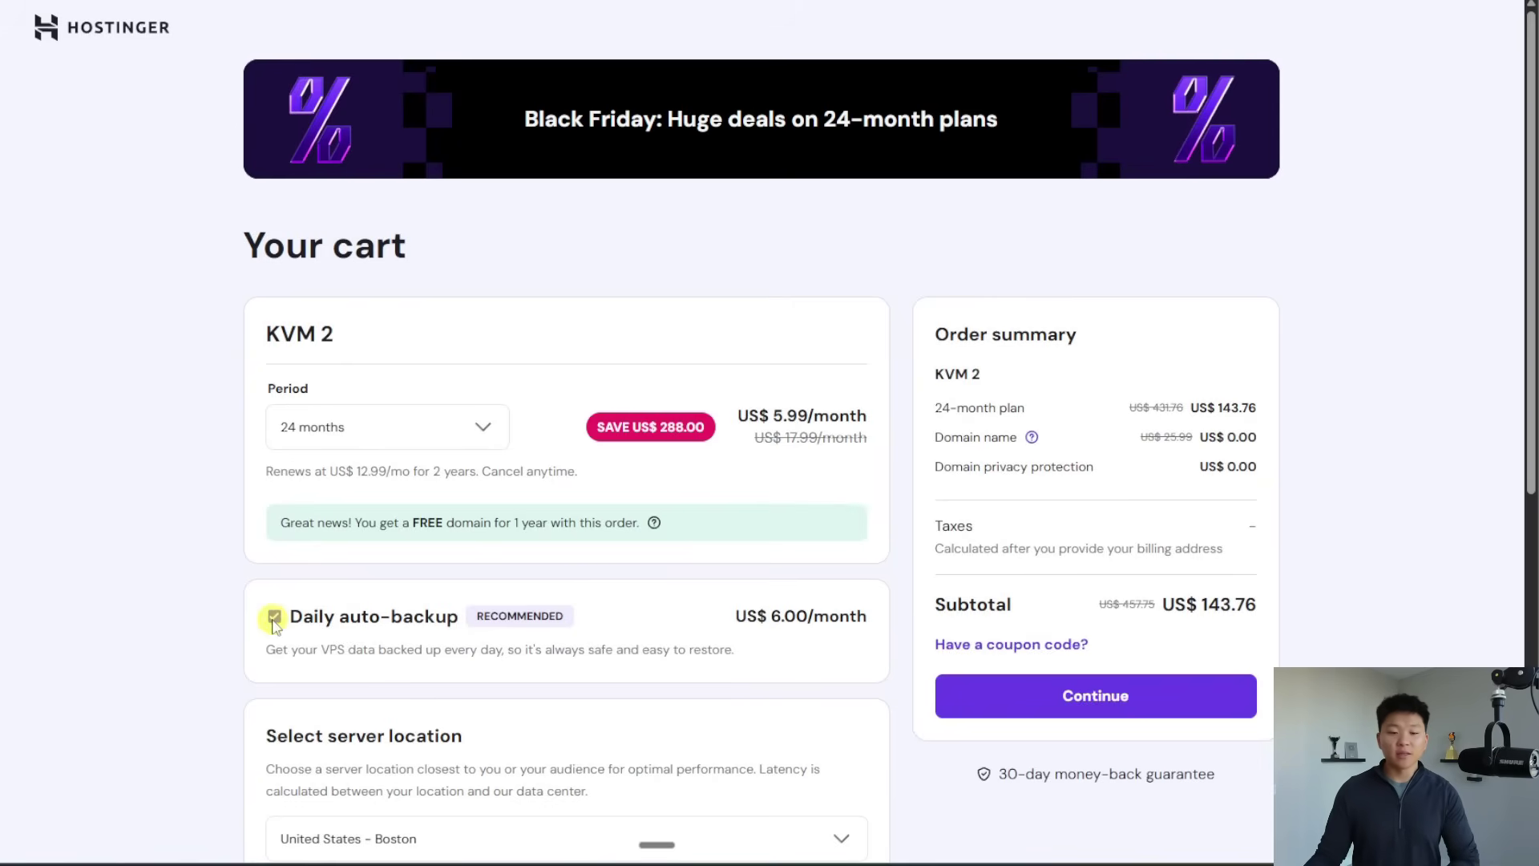
{"action": "left_click", "coordinate": [274, 616]}
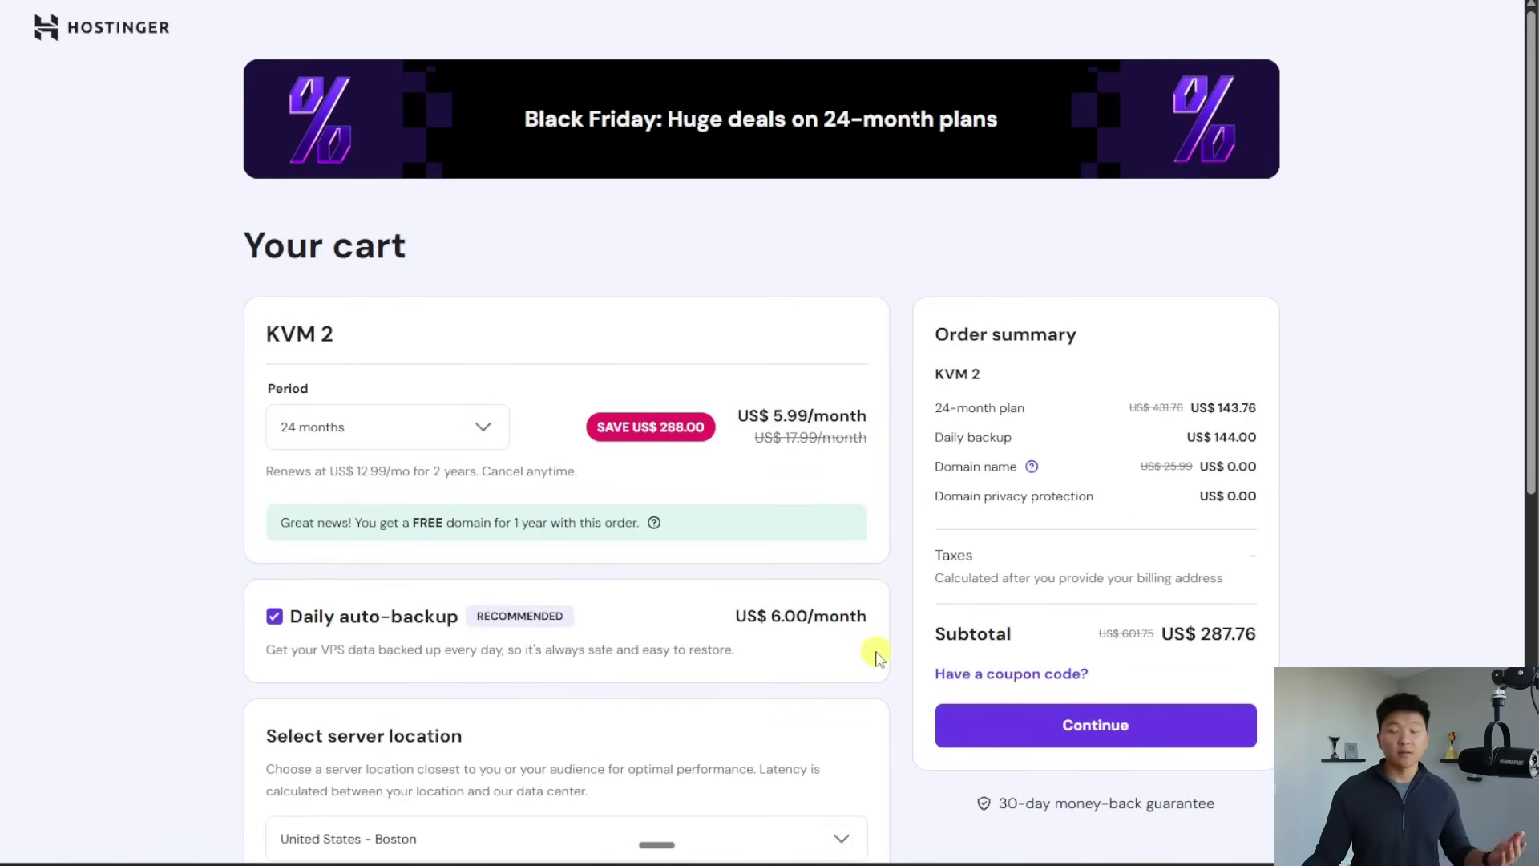
{"action": "scroll", "coordinate": [881, 605], "scroll_direction": "down", "scroll_amount": 5}
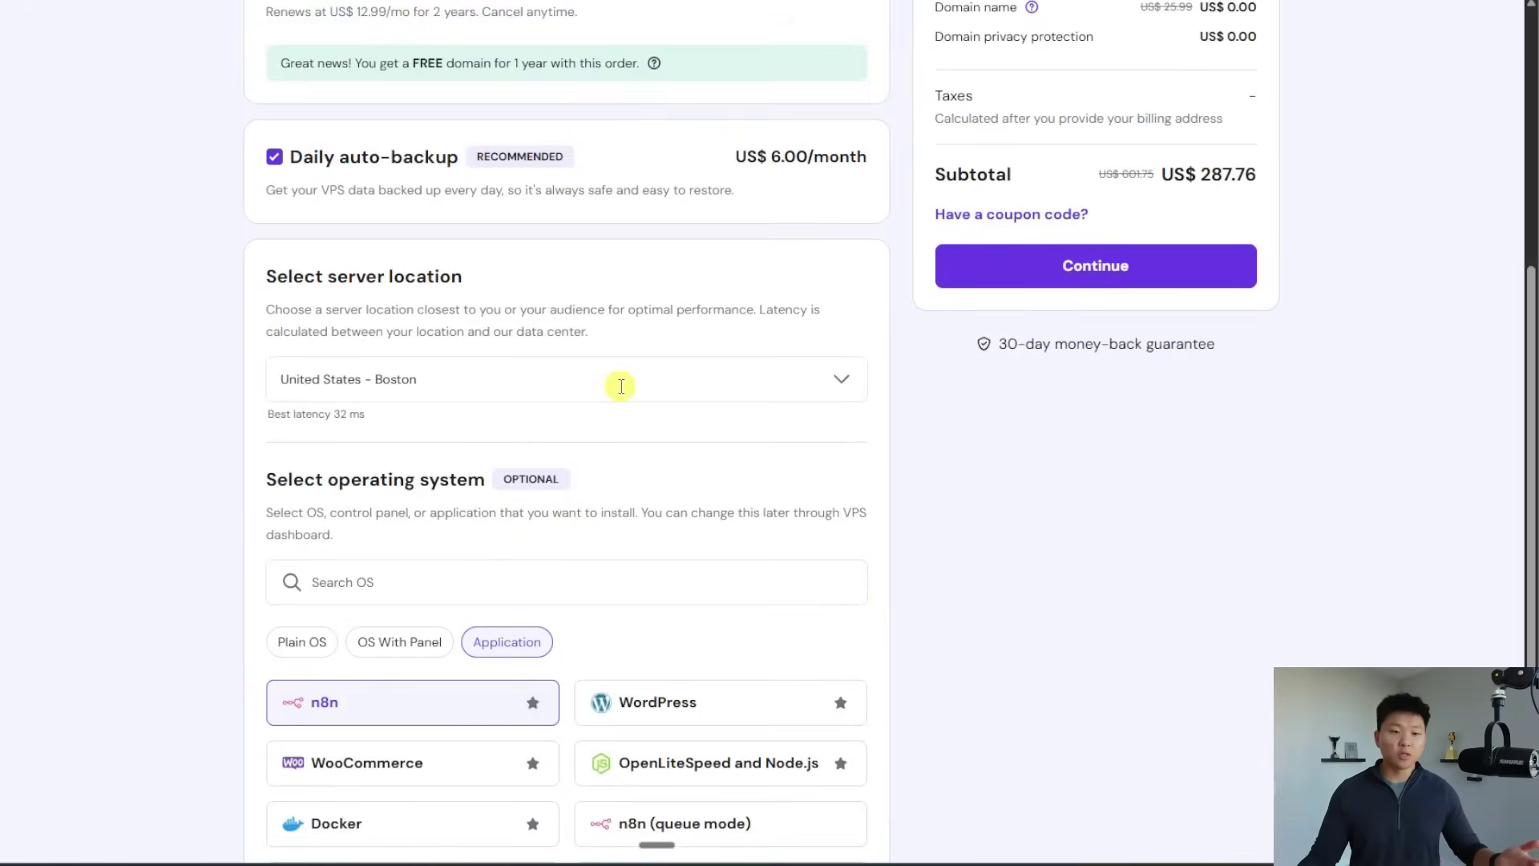
{"action": "left_click", "coordinate": [621, 387]}
{"action": "left_click", "coordinate": [577, 433]}
{"action": "scroll", "coordinate": [577, 447], "scroll_direction": "down", "scroll_amount": 2}
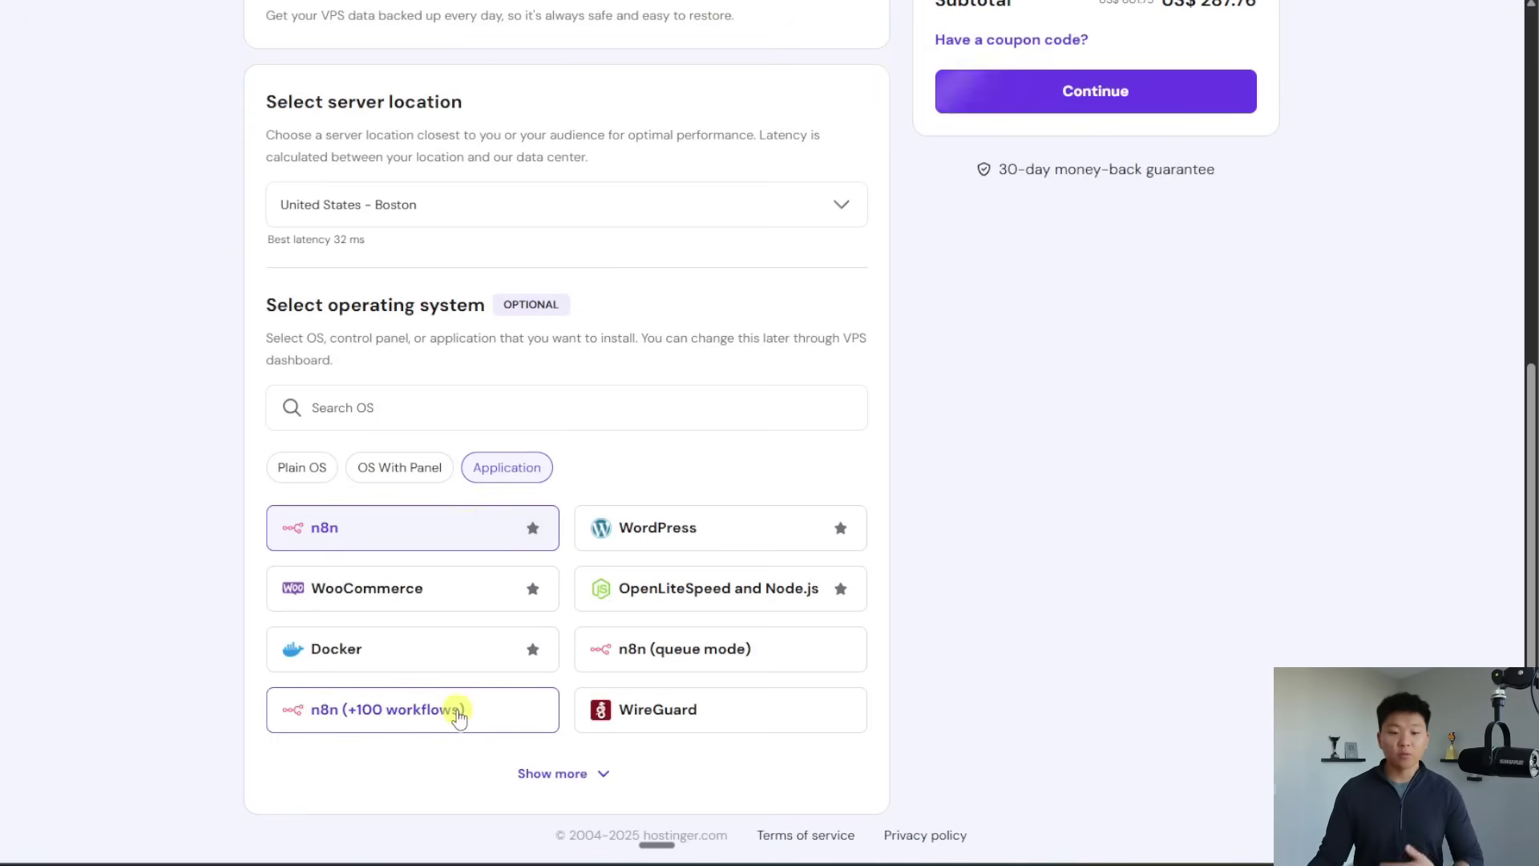
{"action": "left_click", "coordinate": [776, 641]}
{"action": "left_click", "coordinate": [928, 567]}
{"action": "scroll", "coordinate": [802, 593], "scroll_direction": "down", "scroll_amount": 8}
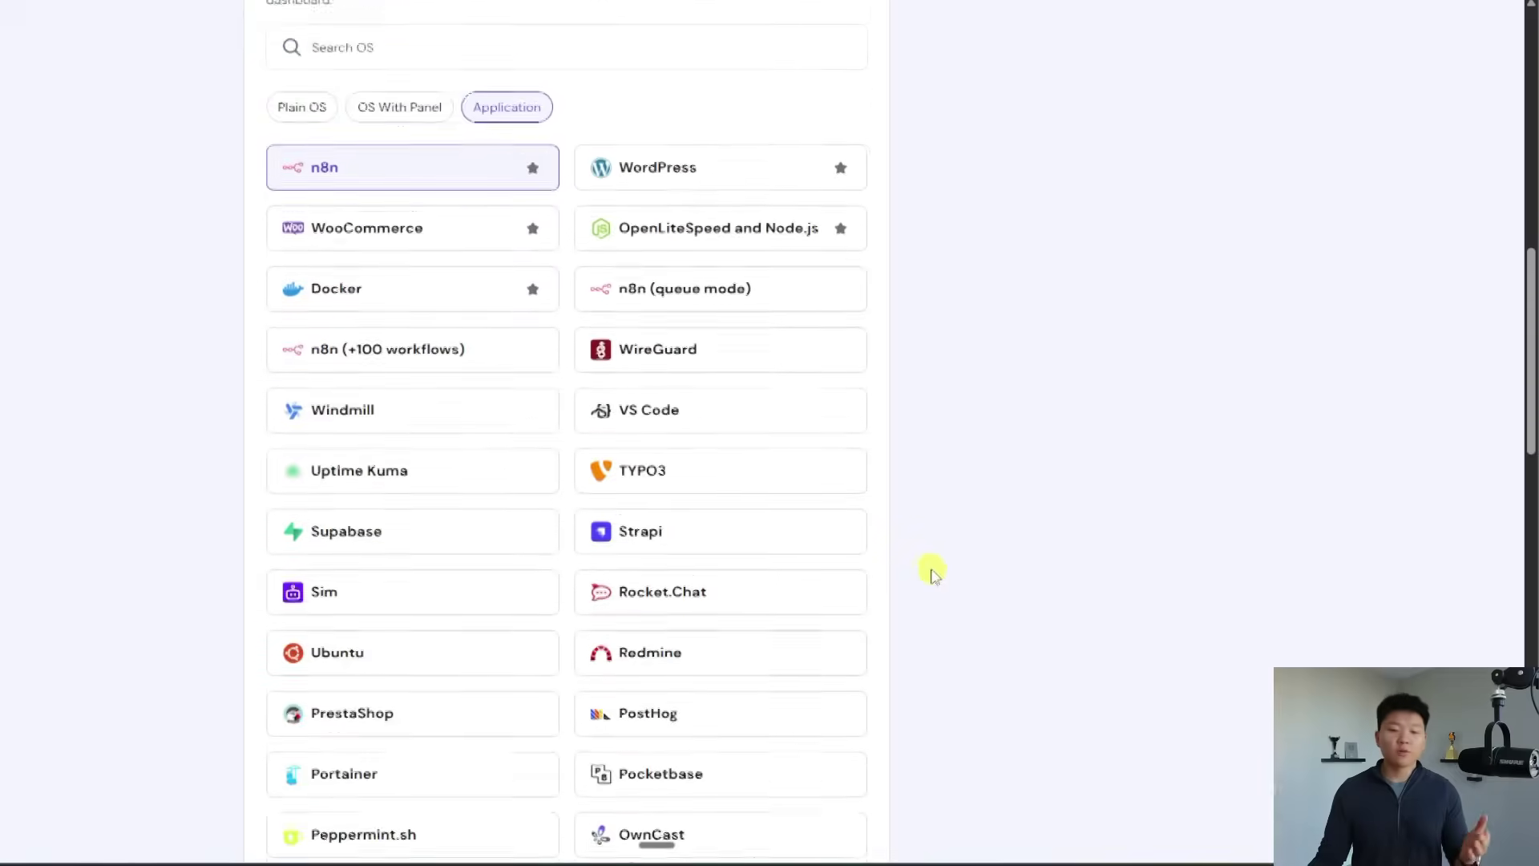
{"action": "scroll", "coordinate": [732, 622], "scroll_direction": "up", "scroll_amount": 12}
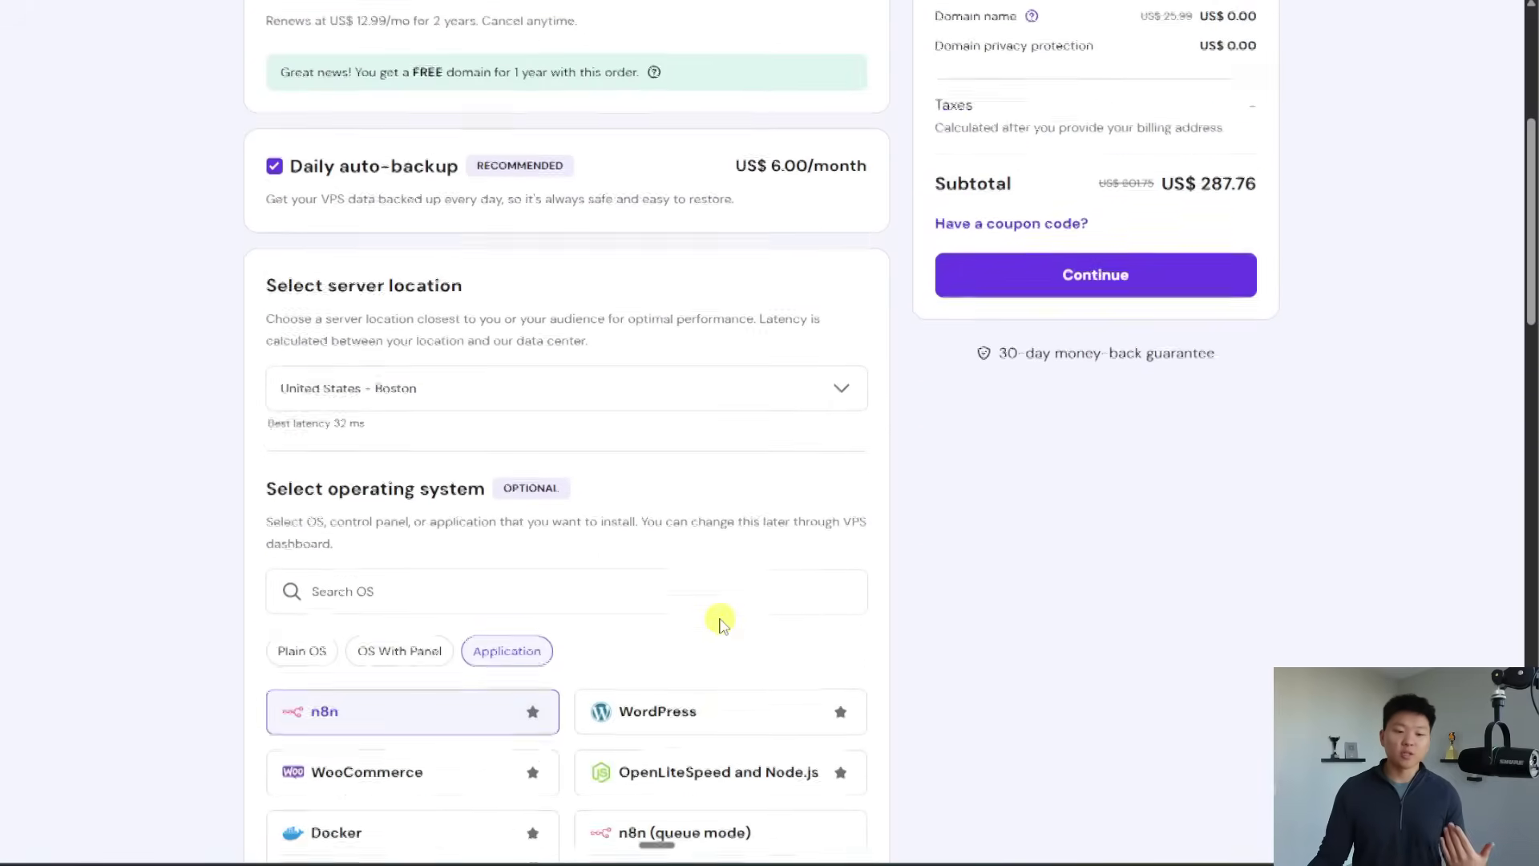
{"action": "scroll", "coordinate": [719, 623], "scroll_direction": "down", "scroll_amount": 1}
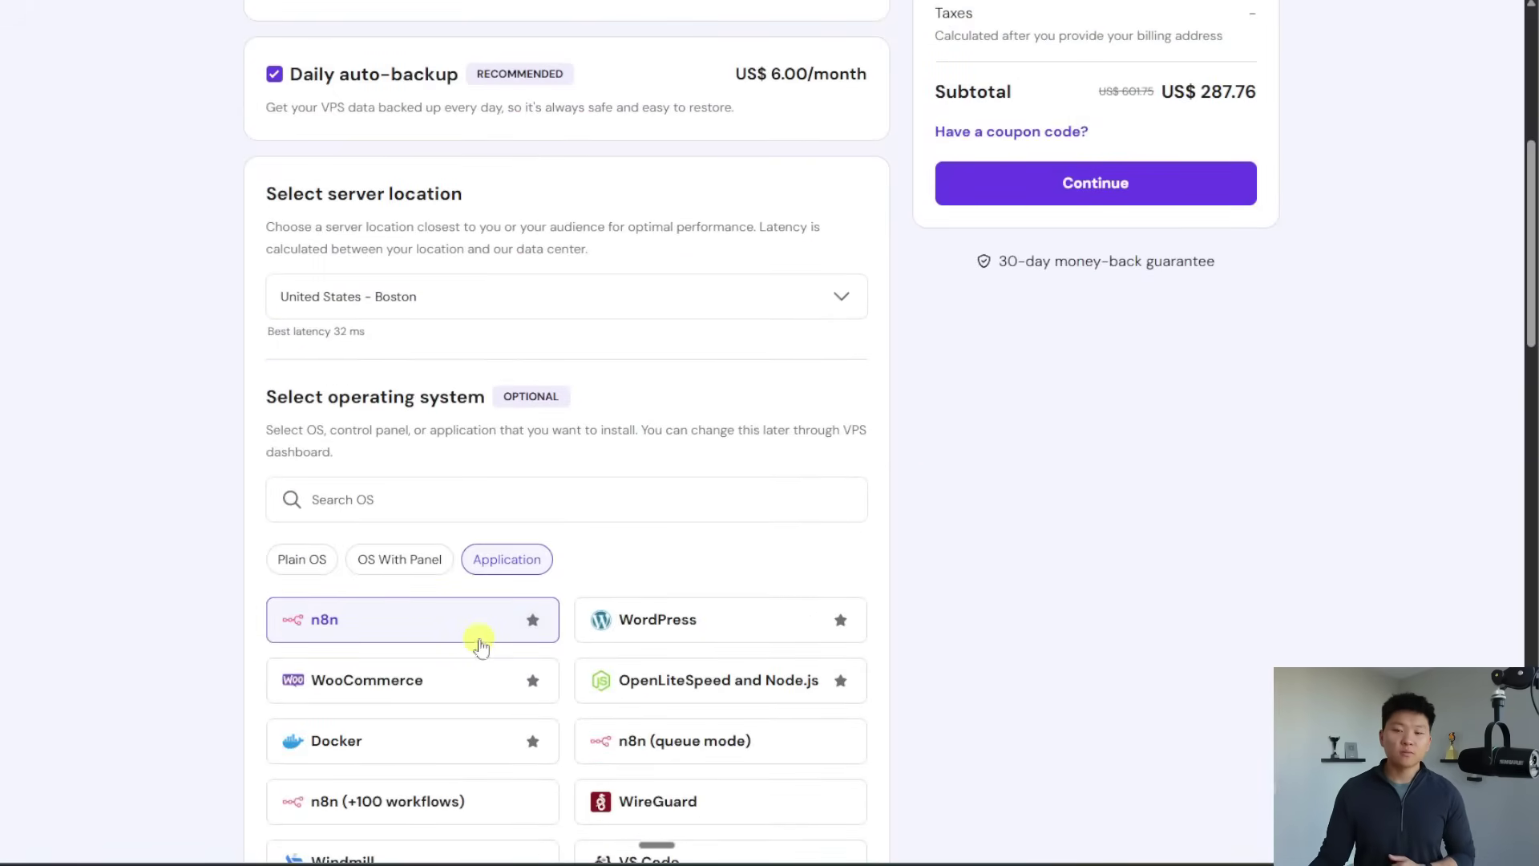
{"action": "scroll", "coordinate": [904, 448], "scroll_direction": "up", "scroll_amount": 6}
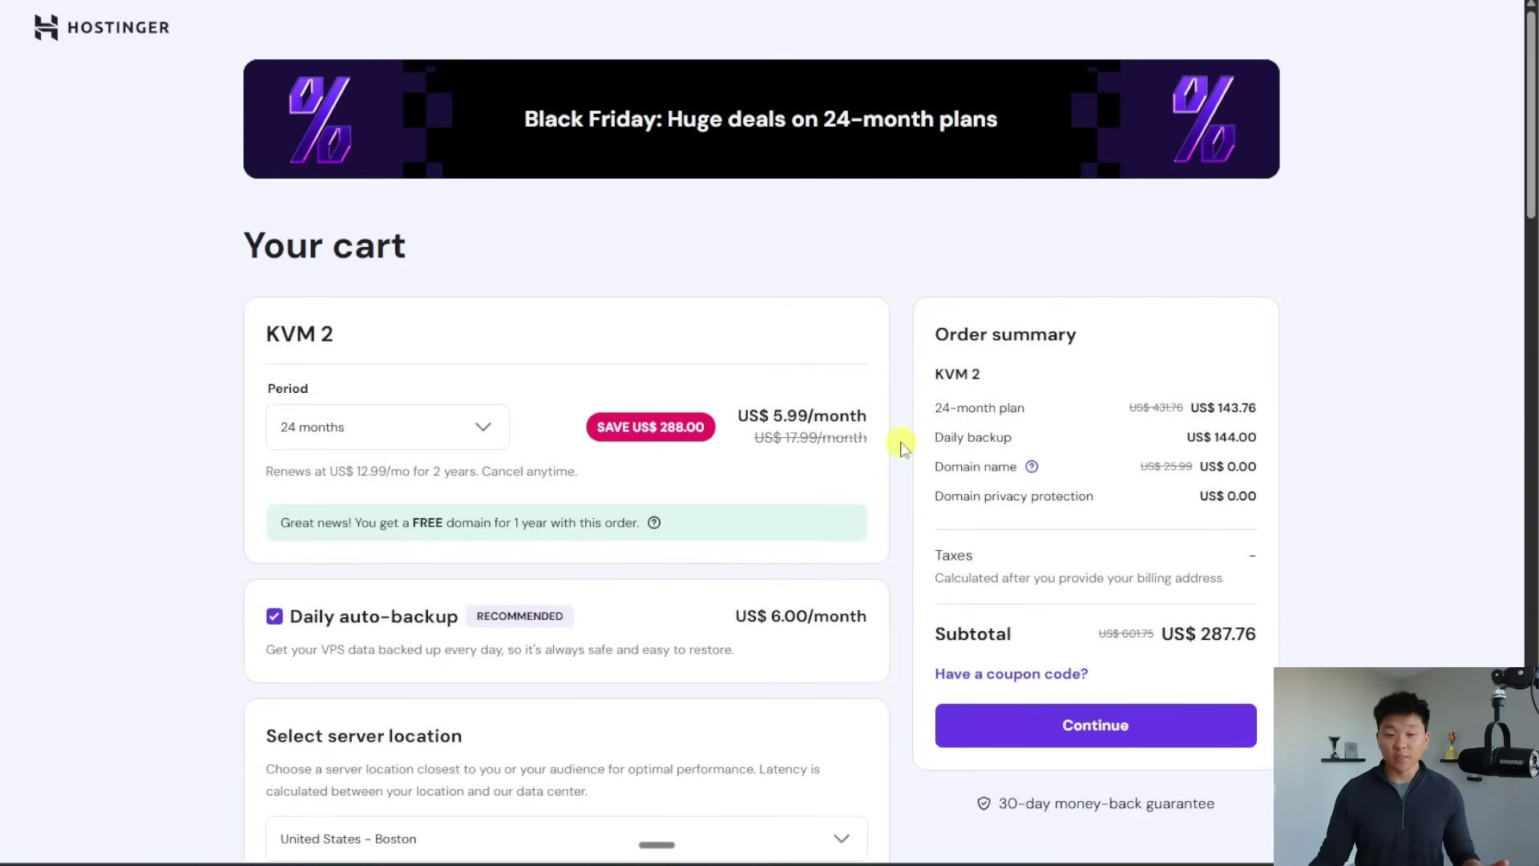
{"action": "left_click", "coordinate": [470, 443]}
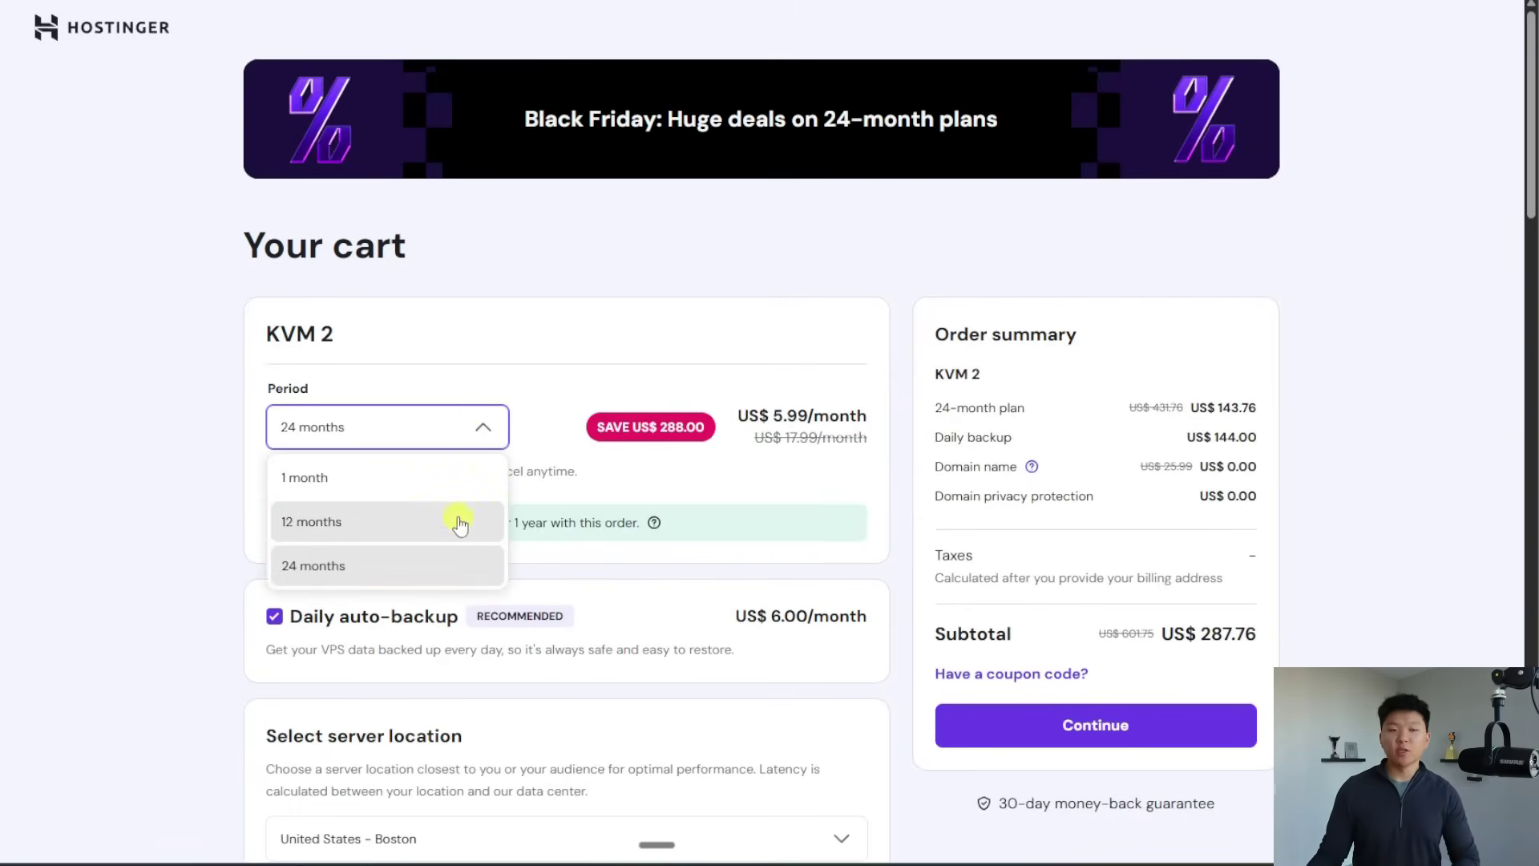
{"action": "left_click", "coordinate": [881, 457]}
{"action": "scroll", "coordinate": [890, 449], "scroll_direction": "down", "scroll_amount": 4}
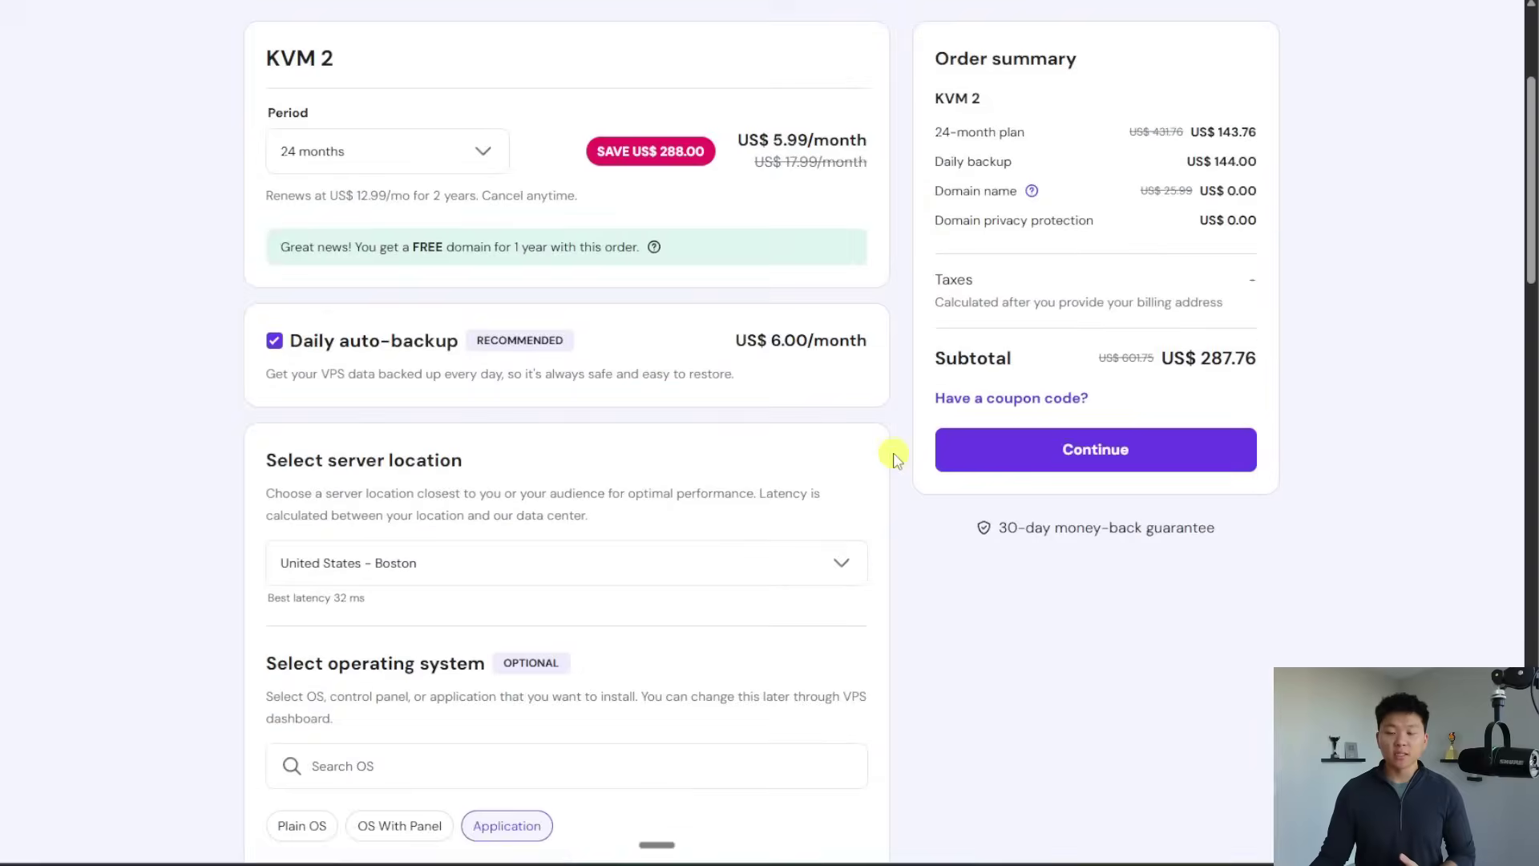
{"action": "scroll", "coordinate": [914, 537], "scroll_direction": "up", "scroll_amount": 3}
{"action": "left_click", "coordinate": [1023, 583]}
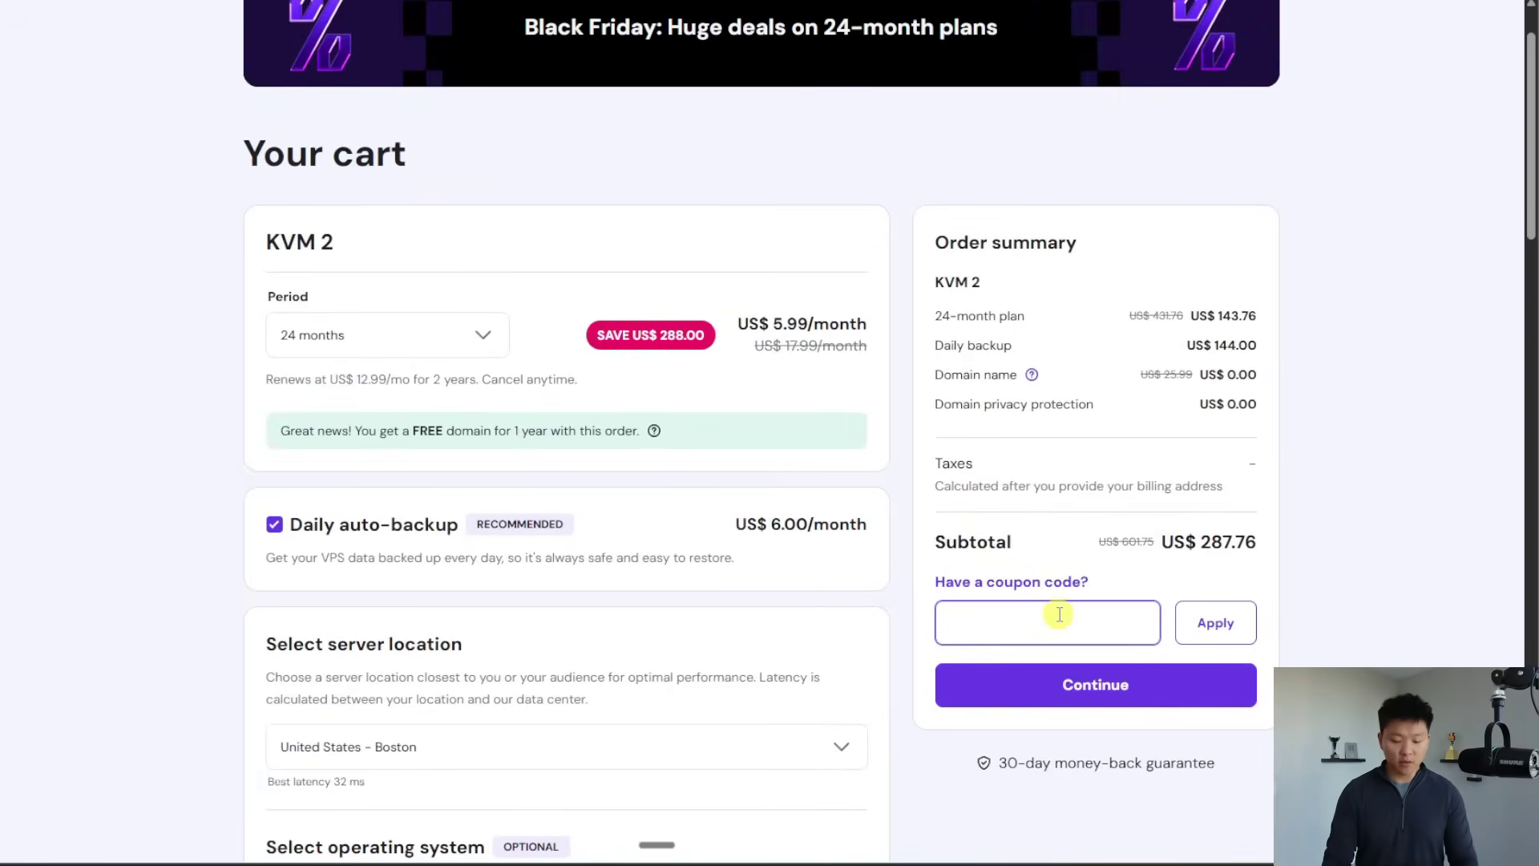
- Enter the discount coupon code and apply it to the KVM 2 order
{"action": "type", "text": "NATEHER"}
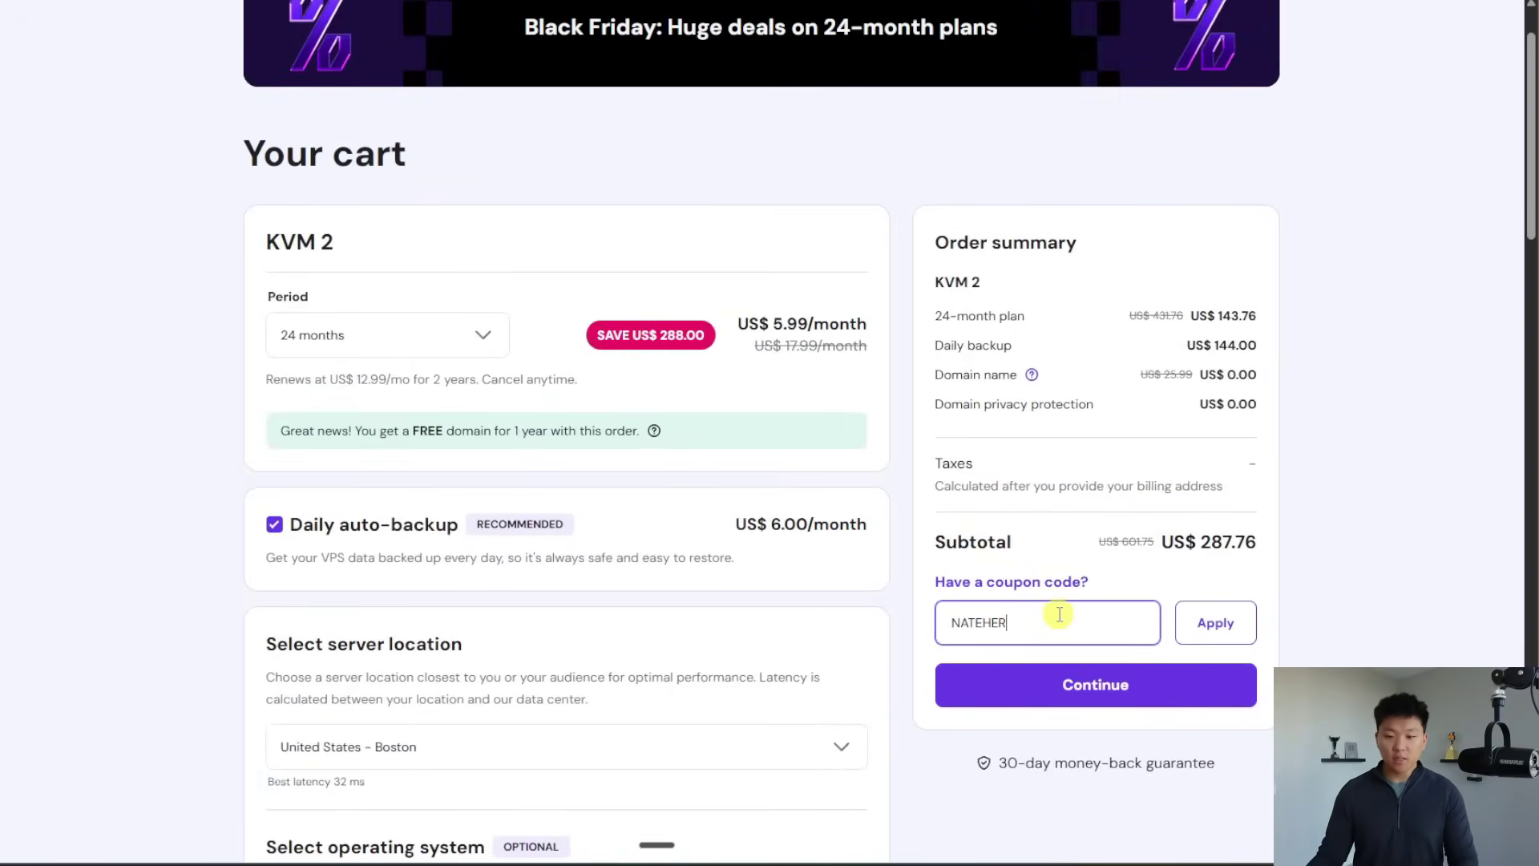
{"action": "type", "text": "K"}
{"action": "left_click", "coordinate": [1226, 622]}
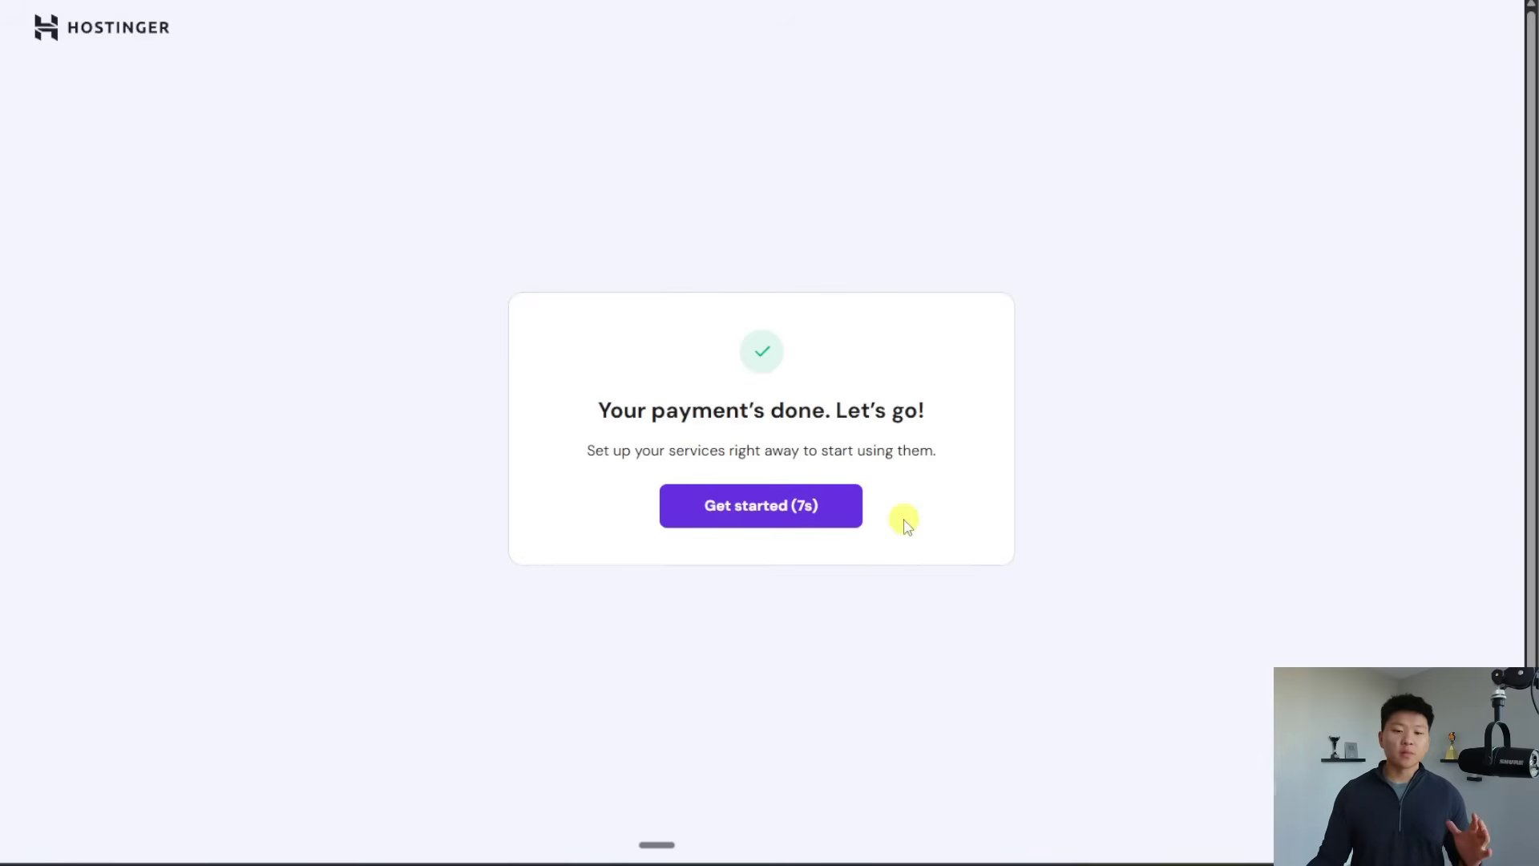
- Set up the purchased server with the malware scanner kept on, then open its management dashboard
{"action": "left_click", "coordinate": [802, 515]}
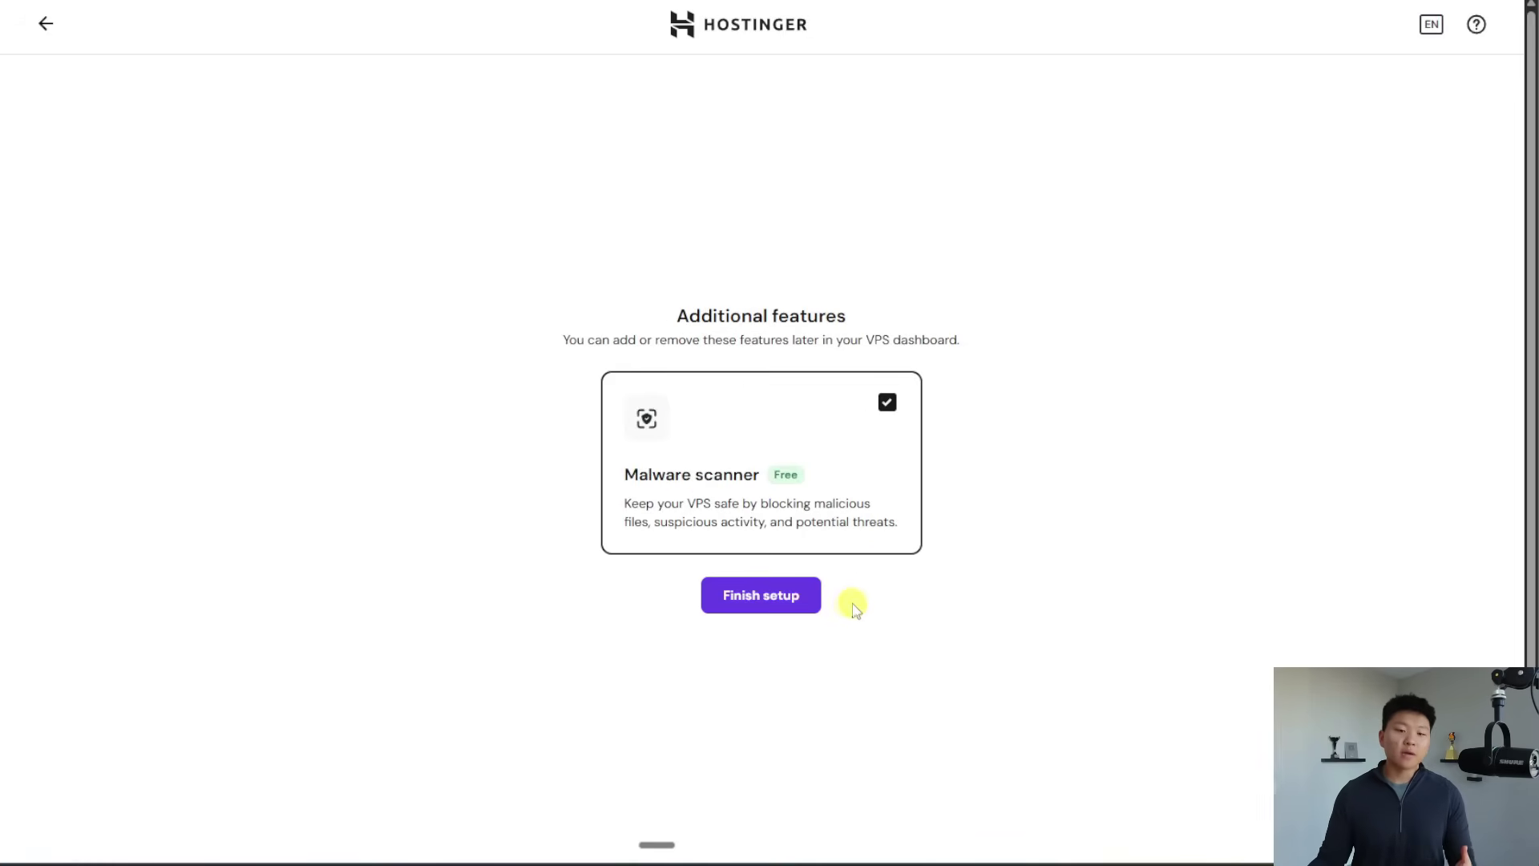
{"action": "left_click", "coordinate": [887, 402]}
{"action": "left_click", "coordinate": [886, 401]}
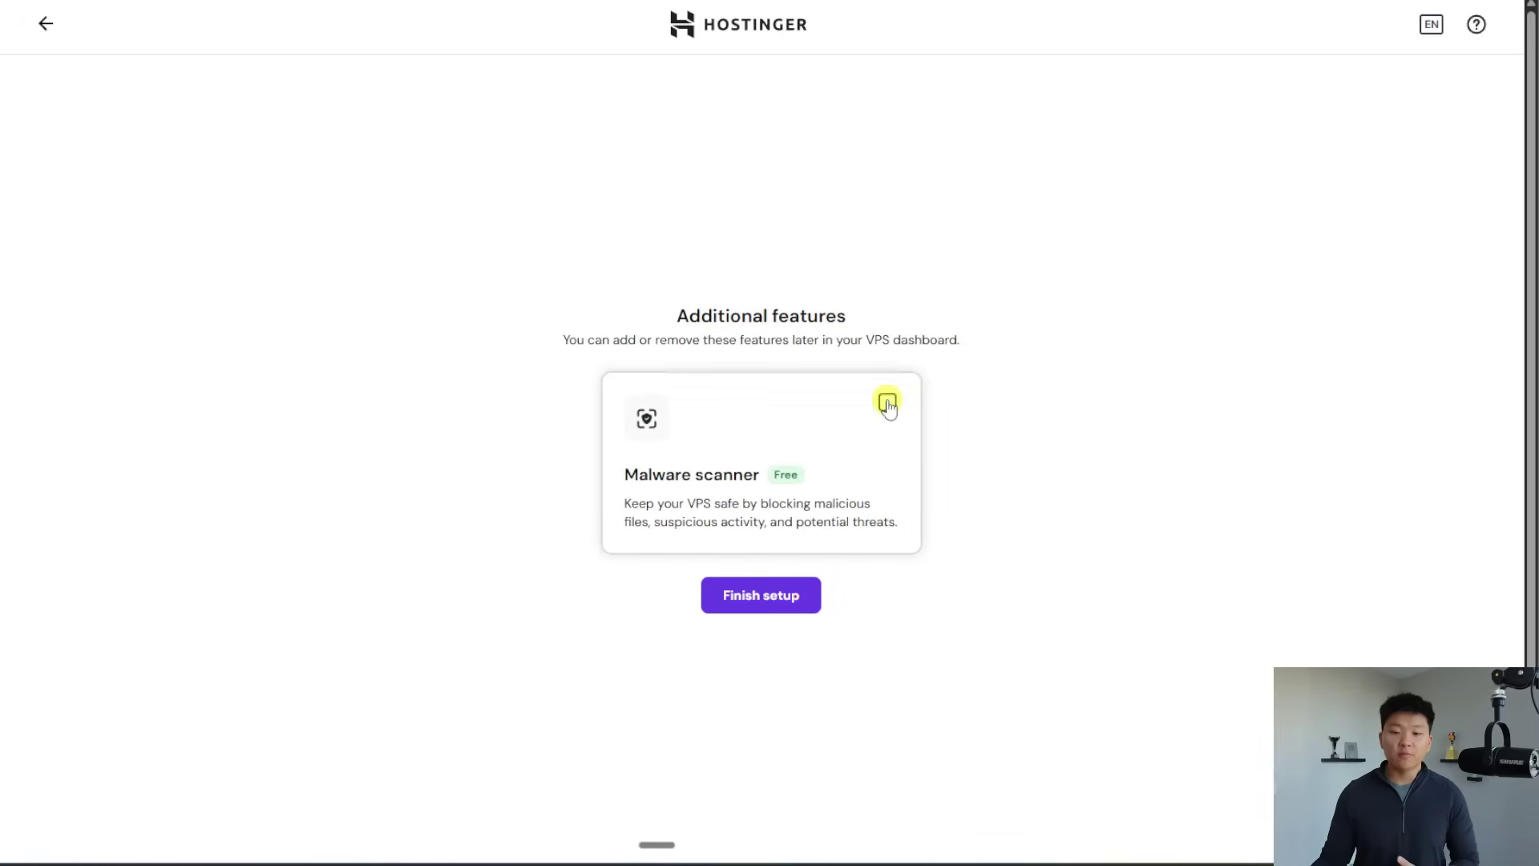
{"action": "left_click", "coordinate": [805, 595]}
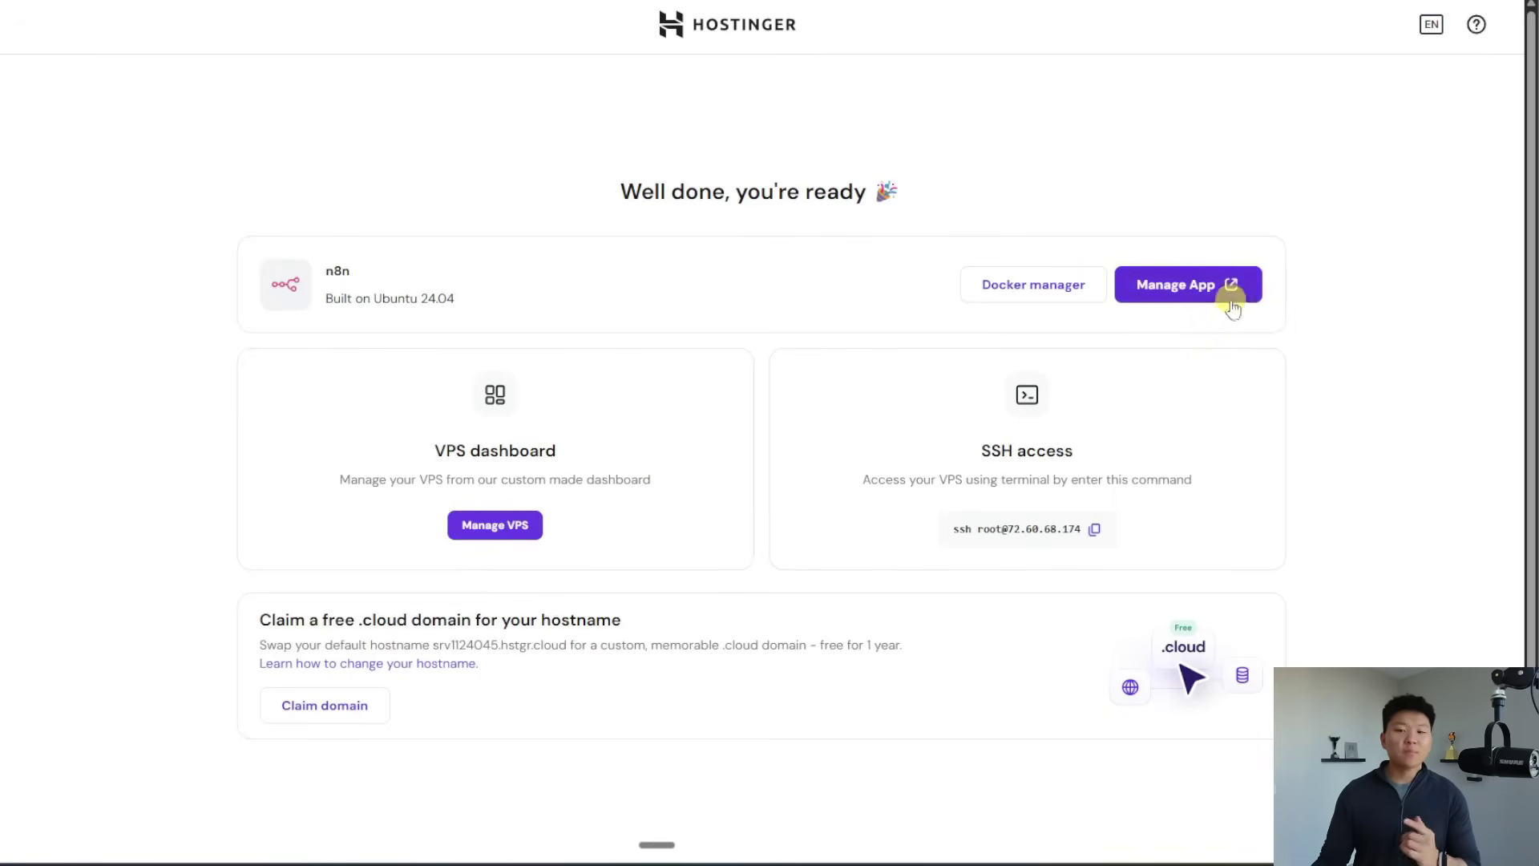
{"action": "left_click", "coordinate": [521, 526]}
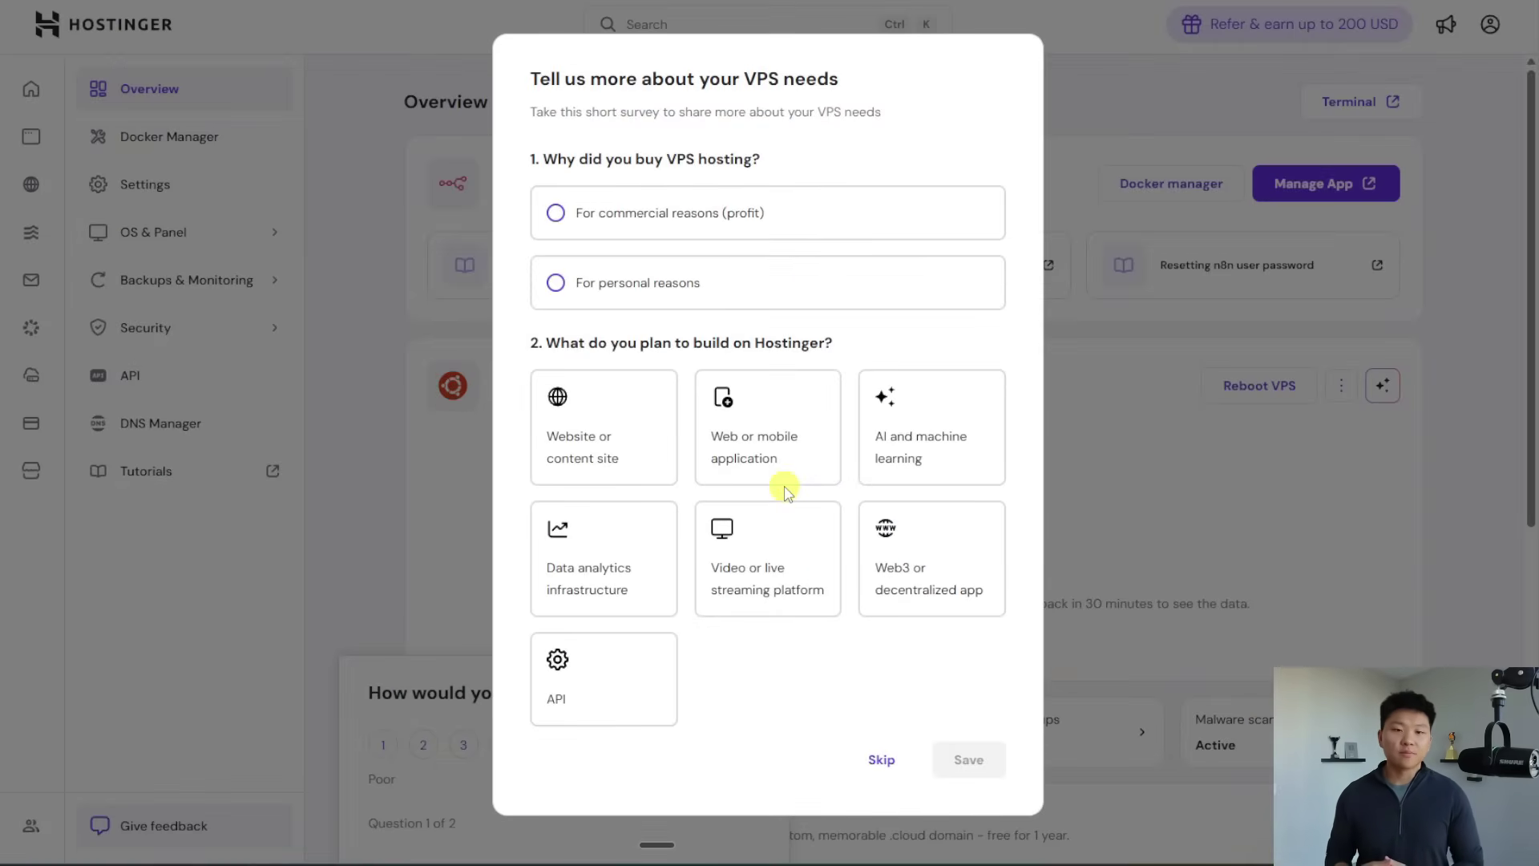
- Skip the 'Tell us more about your VPS needs' survey
{"action": "left_click", "coordinate": [1455, 461]}
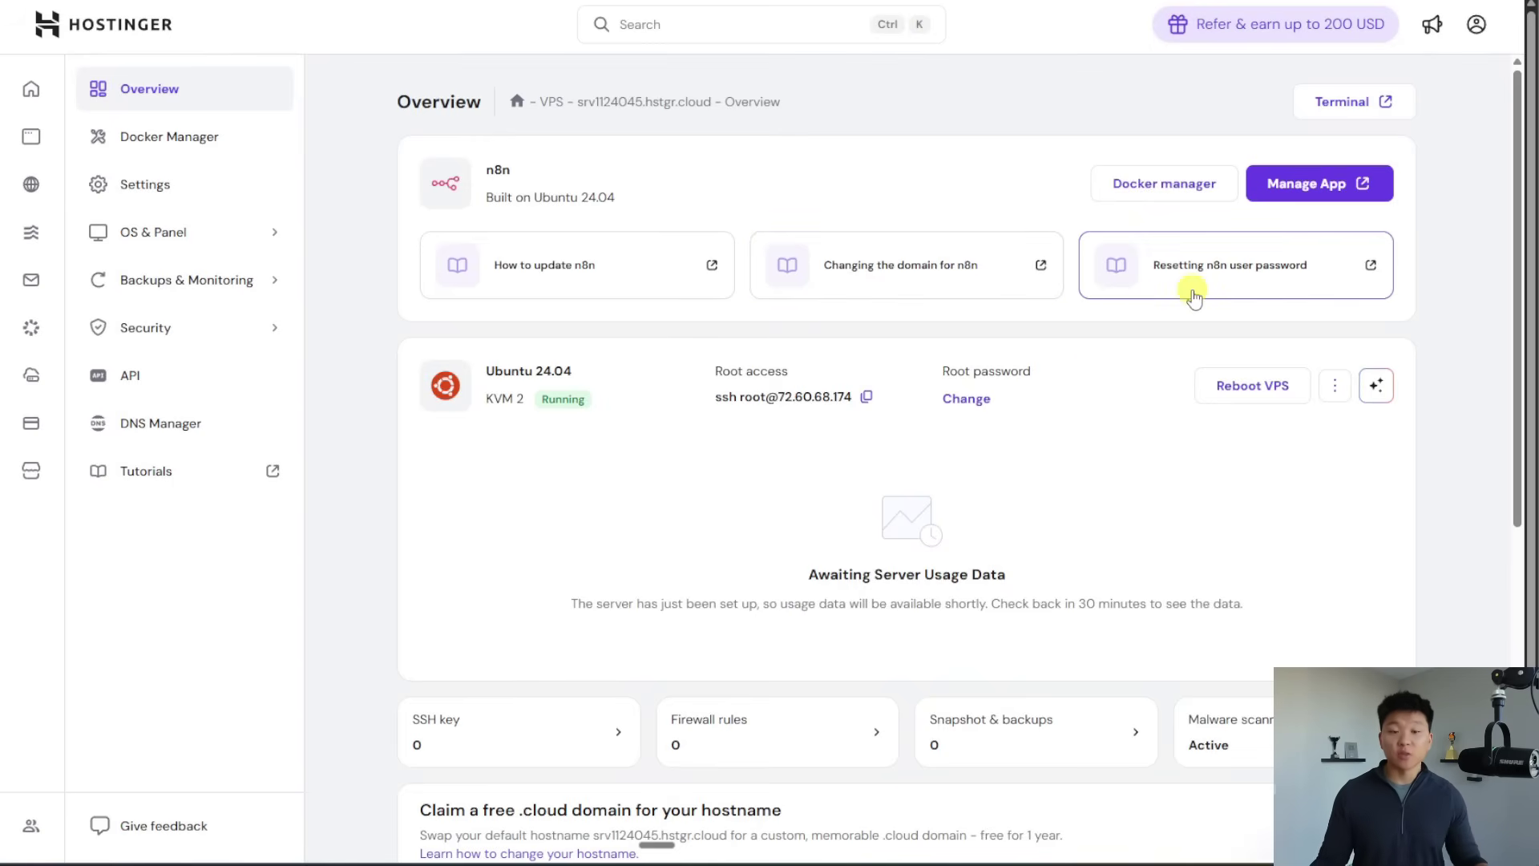
- Read the How to Update N8N guide, then review the KVM 2 plan details on the Overview
{"action": "left_click", "coordinate": [668, 282]}
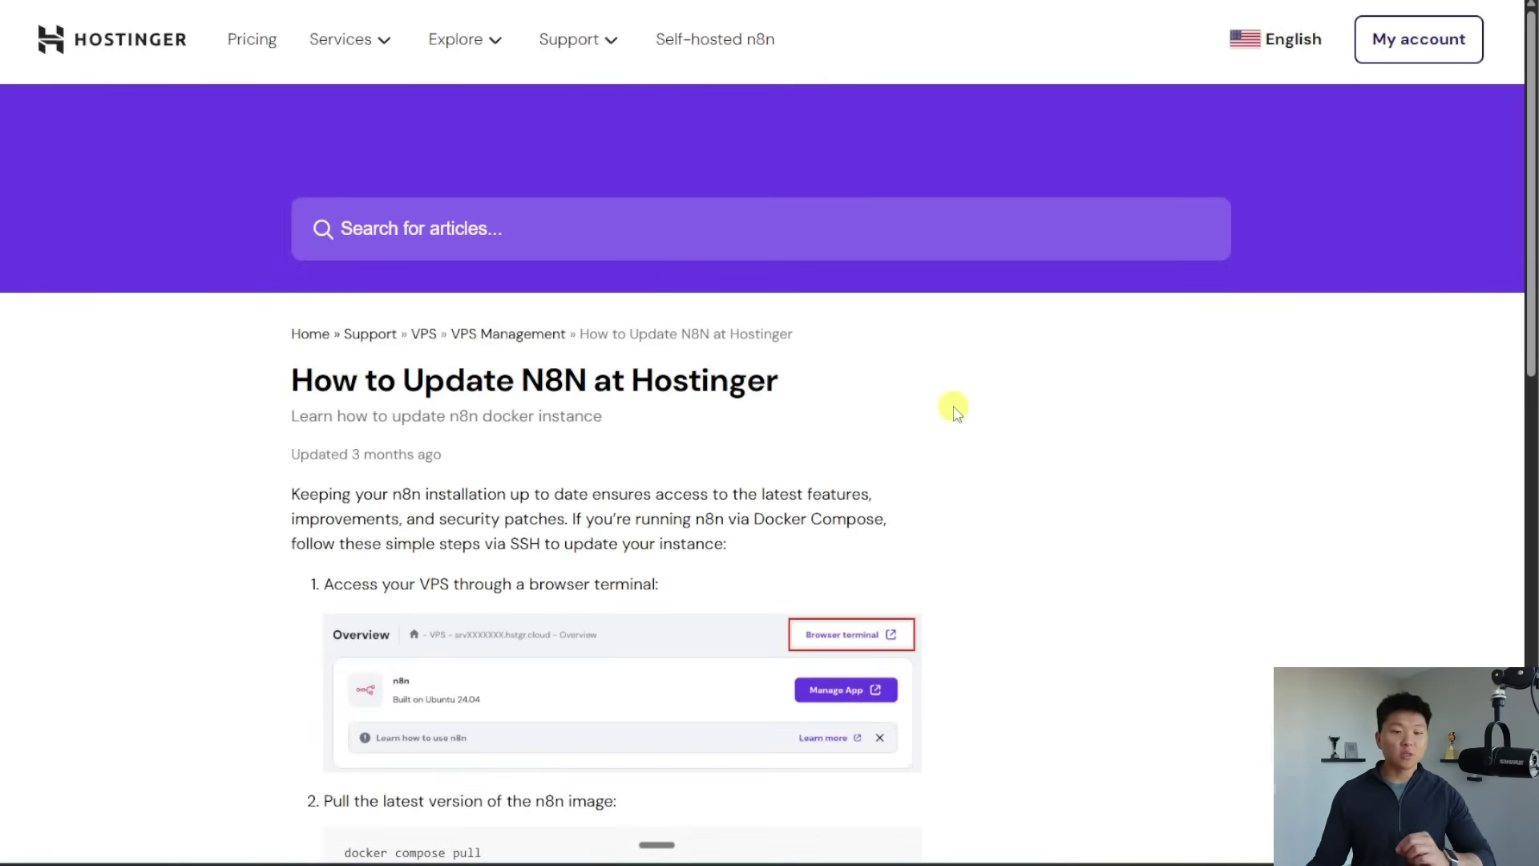
{"action": "scroll", "coordinate": [955, 408], "scroll_direction": "down", "scroll_amount": 5}
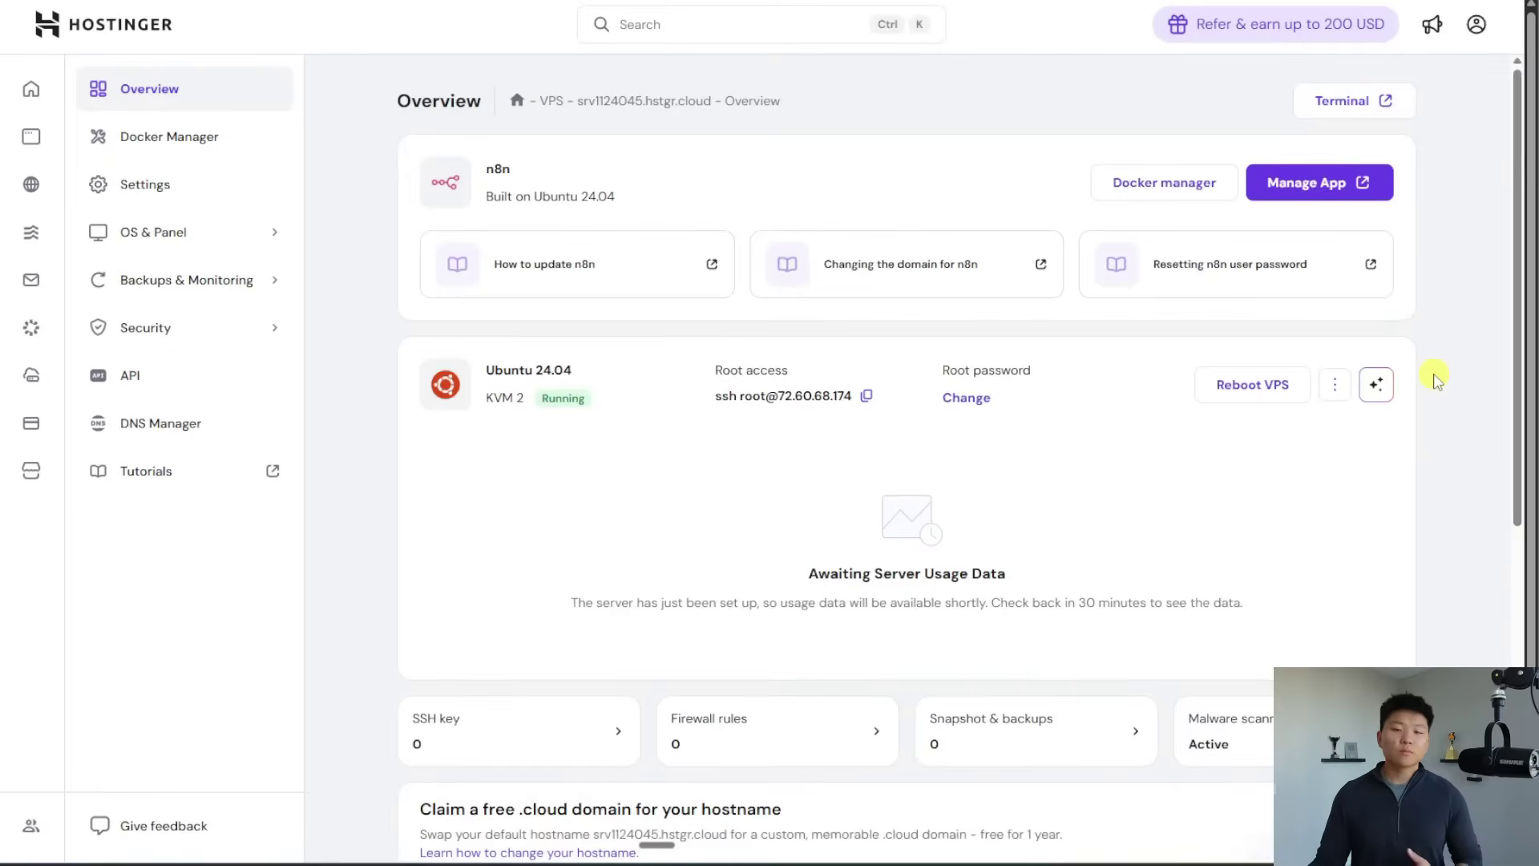
{"action": "scroll", "coordinate": [1435, 378], "scroll_direction": "down", "scroll_amount": 6}
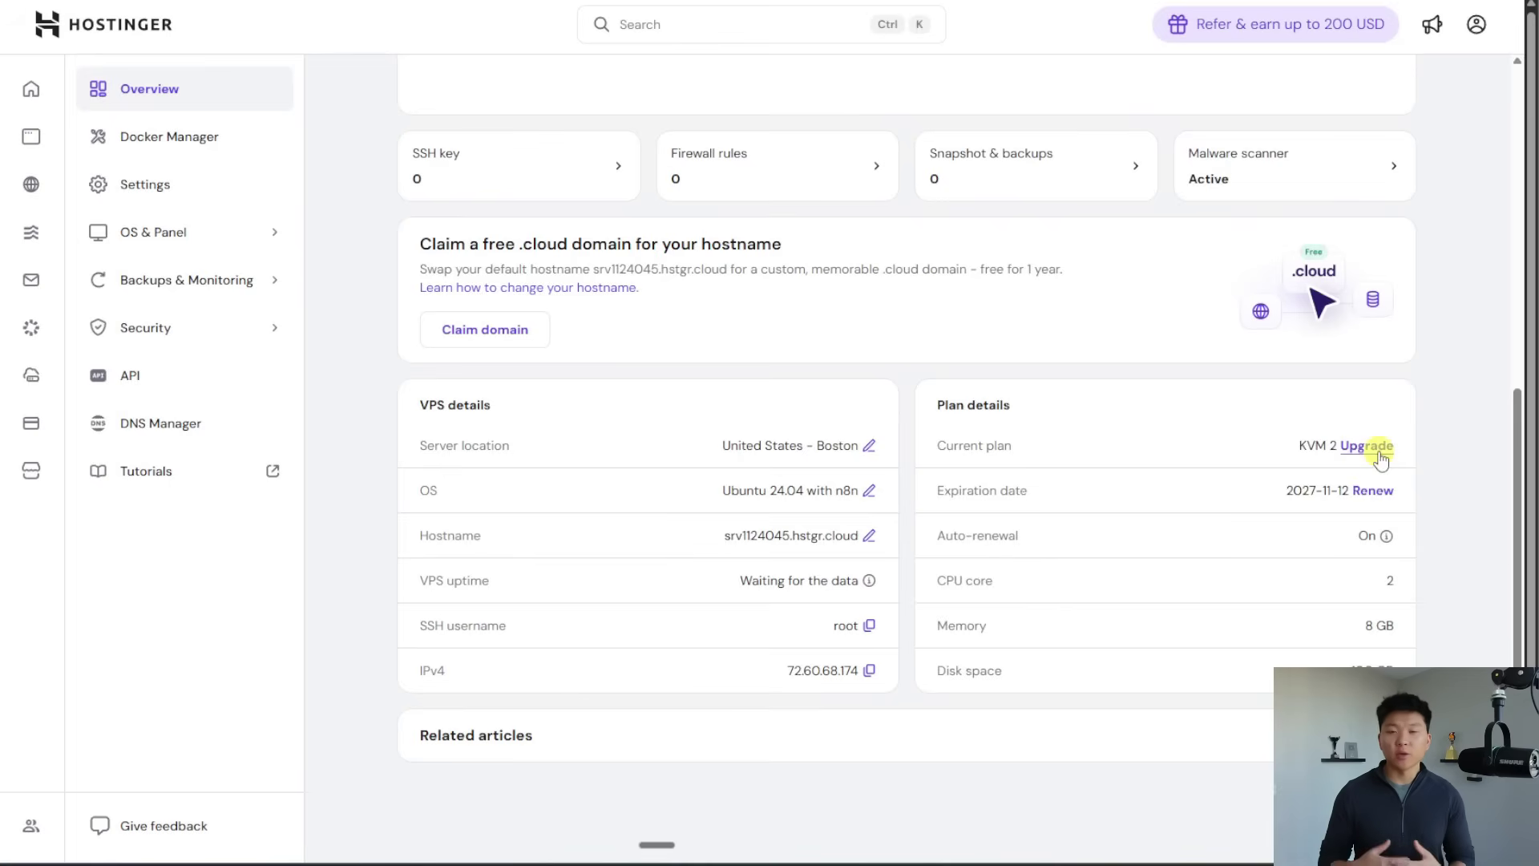
{"action": "scroll", "coordinate": [1376, 481], "scroll_direction": "up", "scroll_amount": 6}
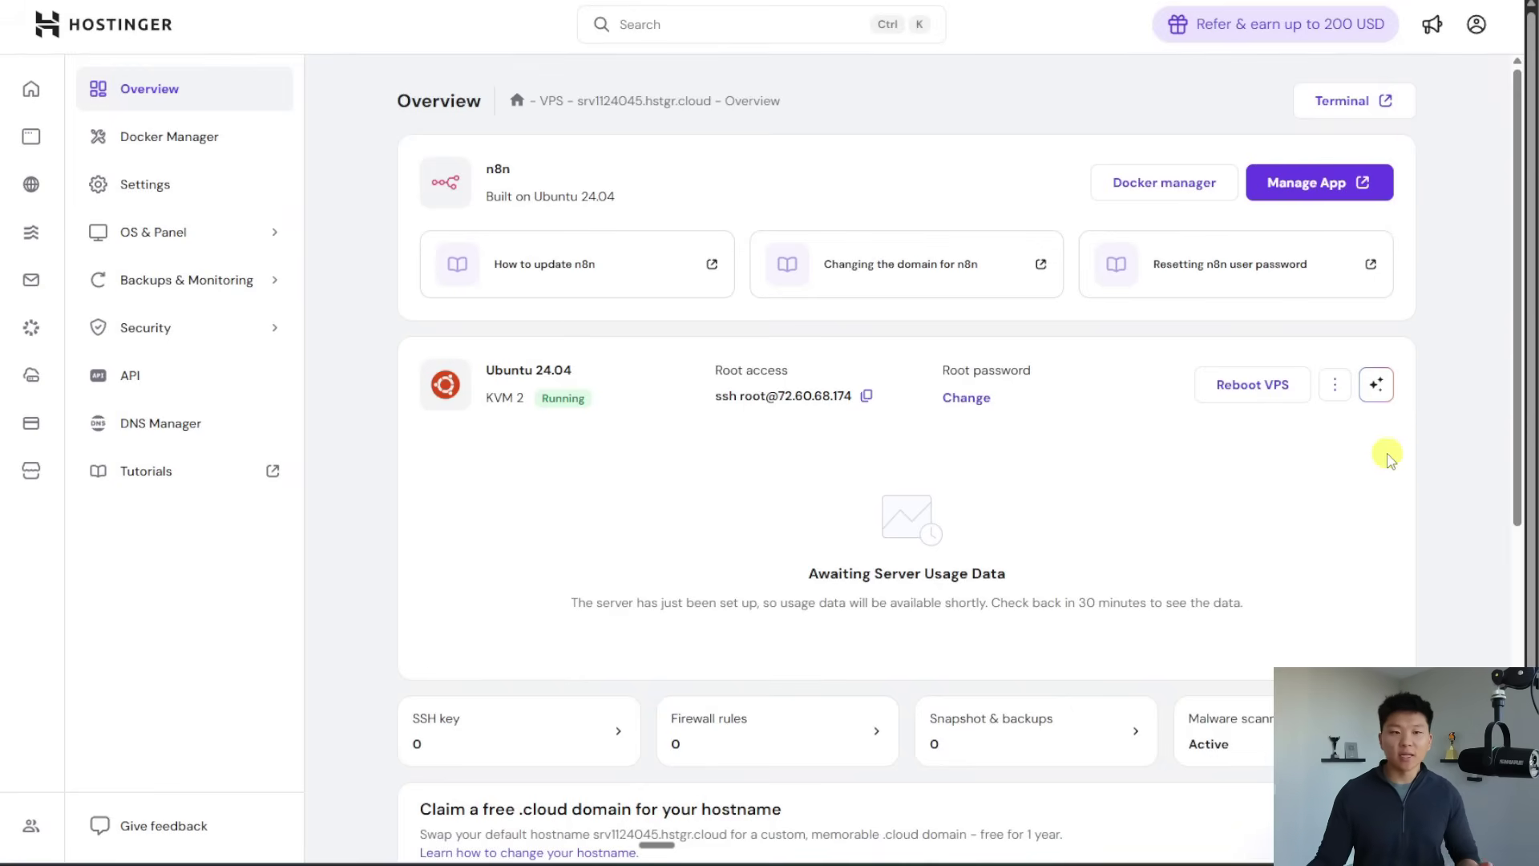
- Open n8n, request the free license key, check usage and plan, then start a new workflow
{"action": "left_click", "coordinate": [1324, 181]}
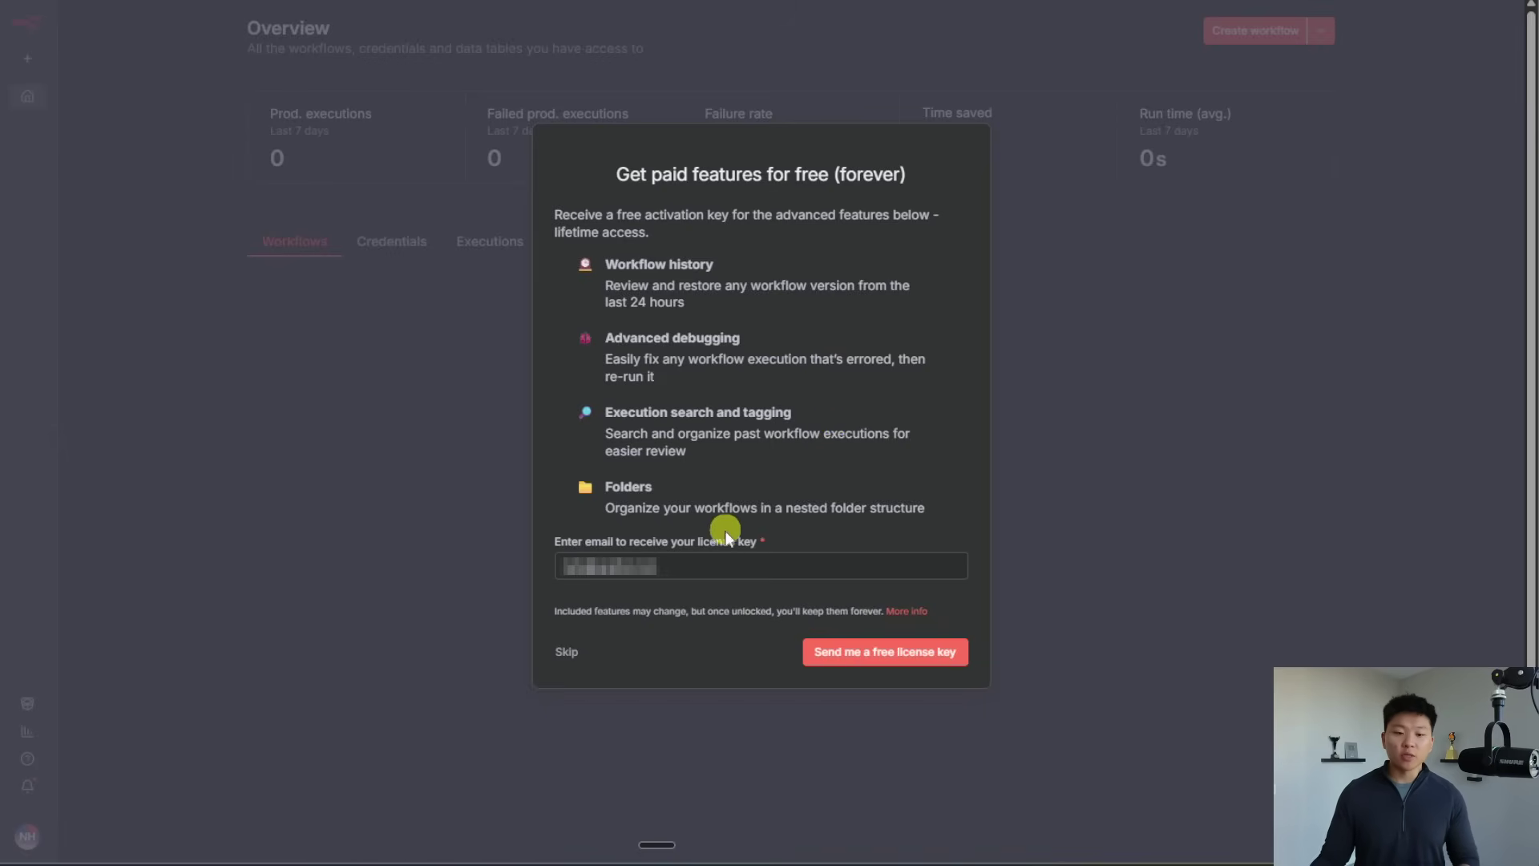
{"action": "left_click", "coordinate": [940, 656]}
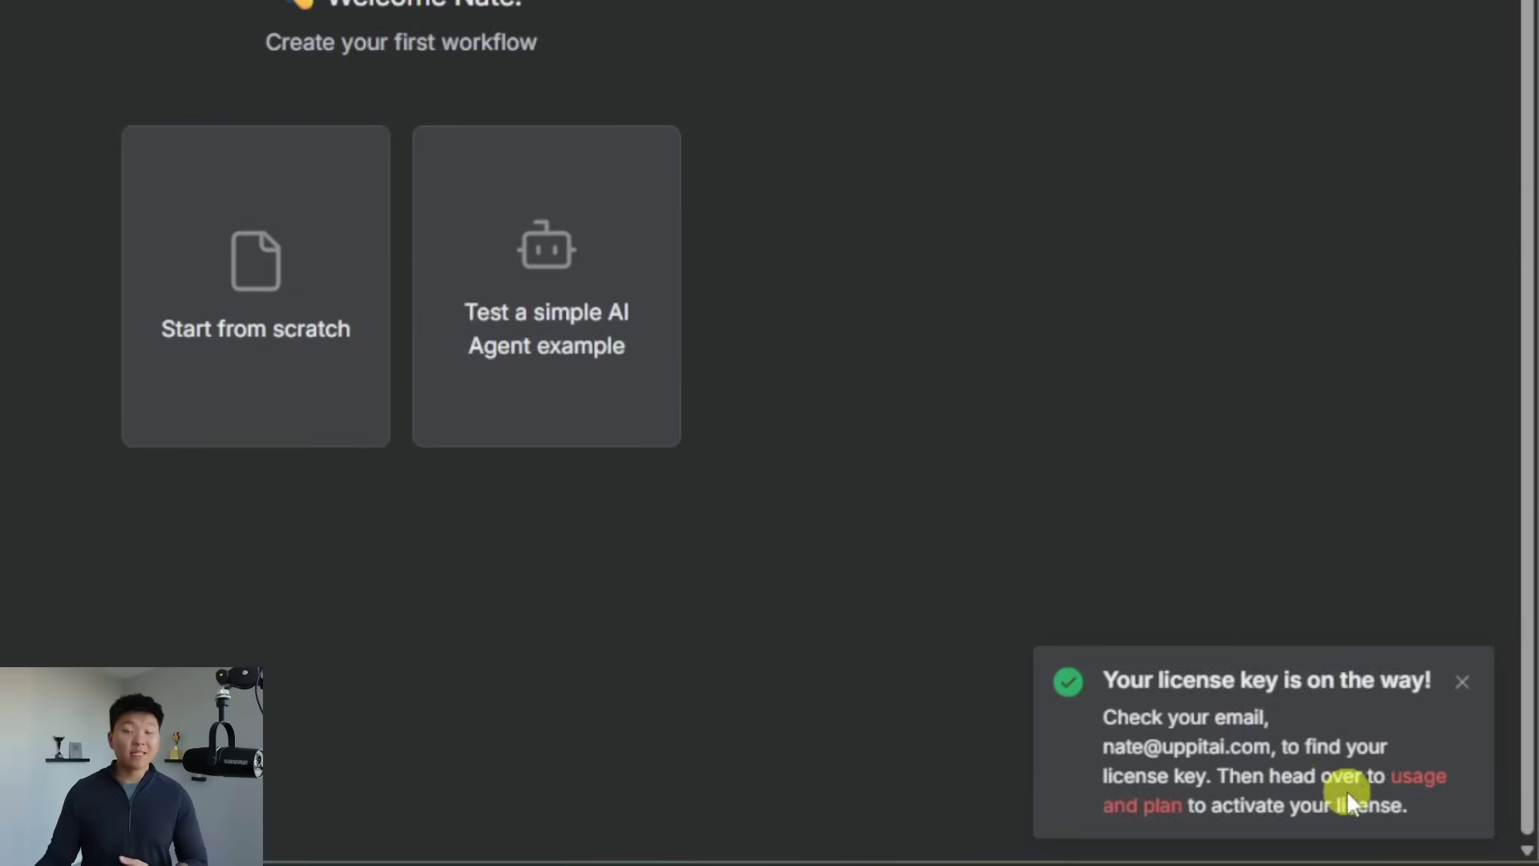
{"action": "left_click", "coordinate": [1419, 784]}
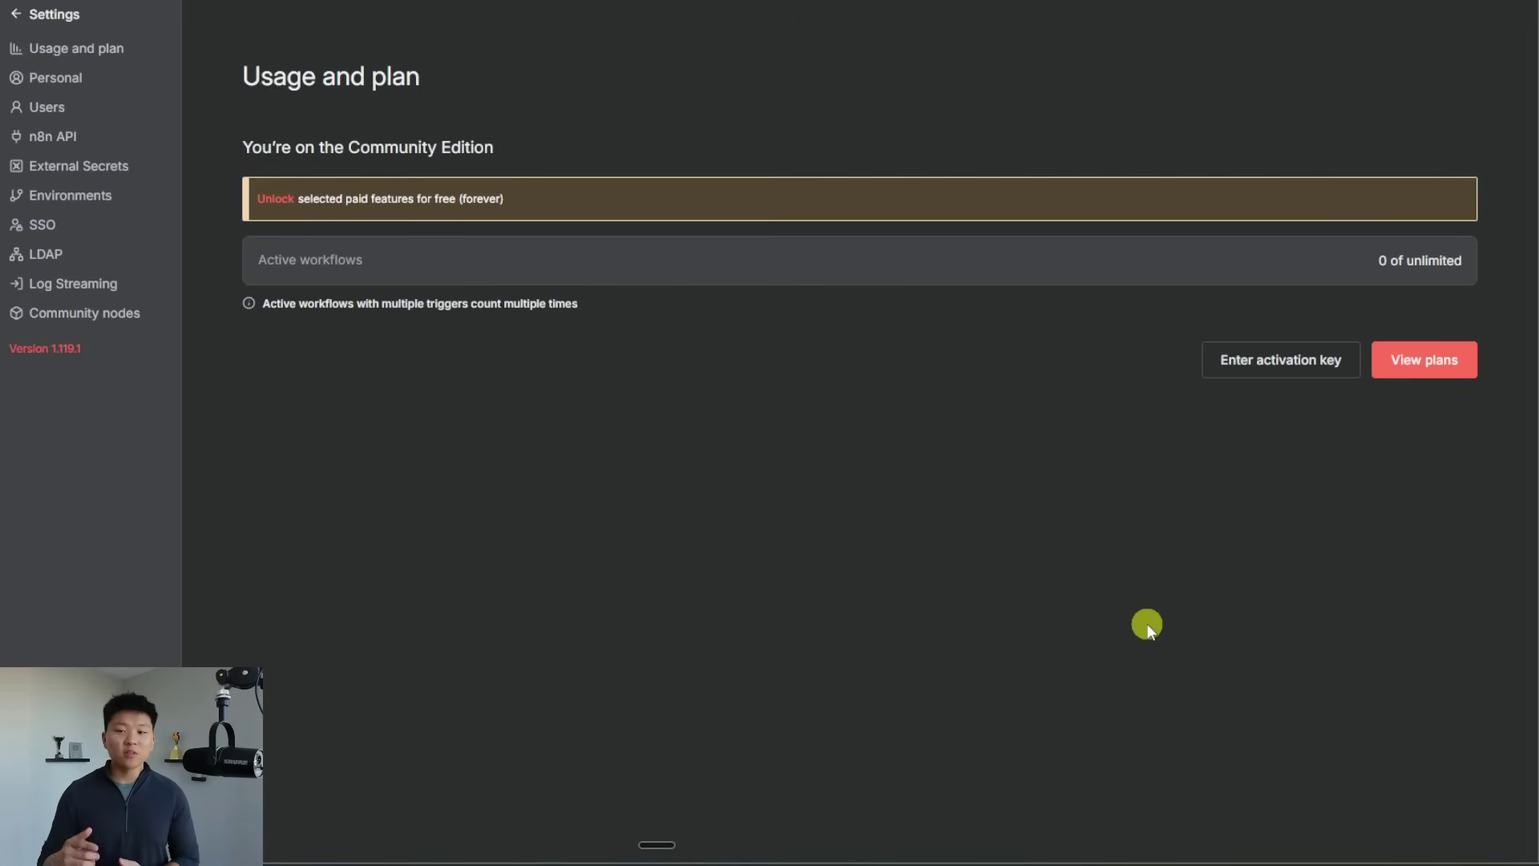
{"action": "left_click", "coordinate": [1275, 370]}
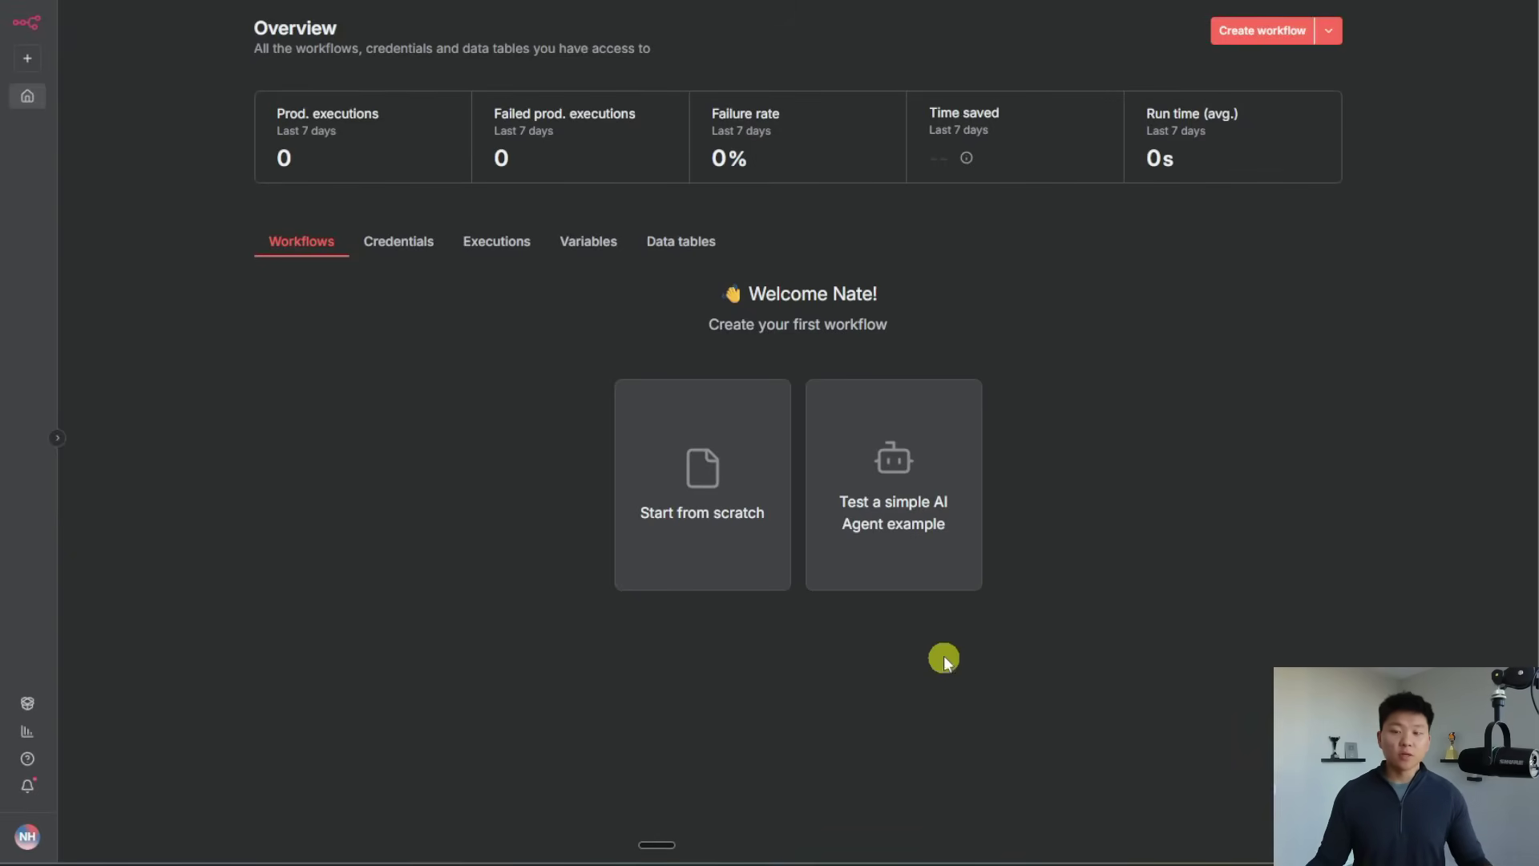
{"action": "left_click", "coordinate": [1229, 31]}
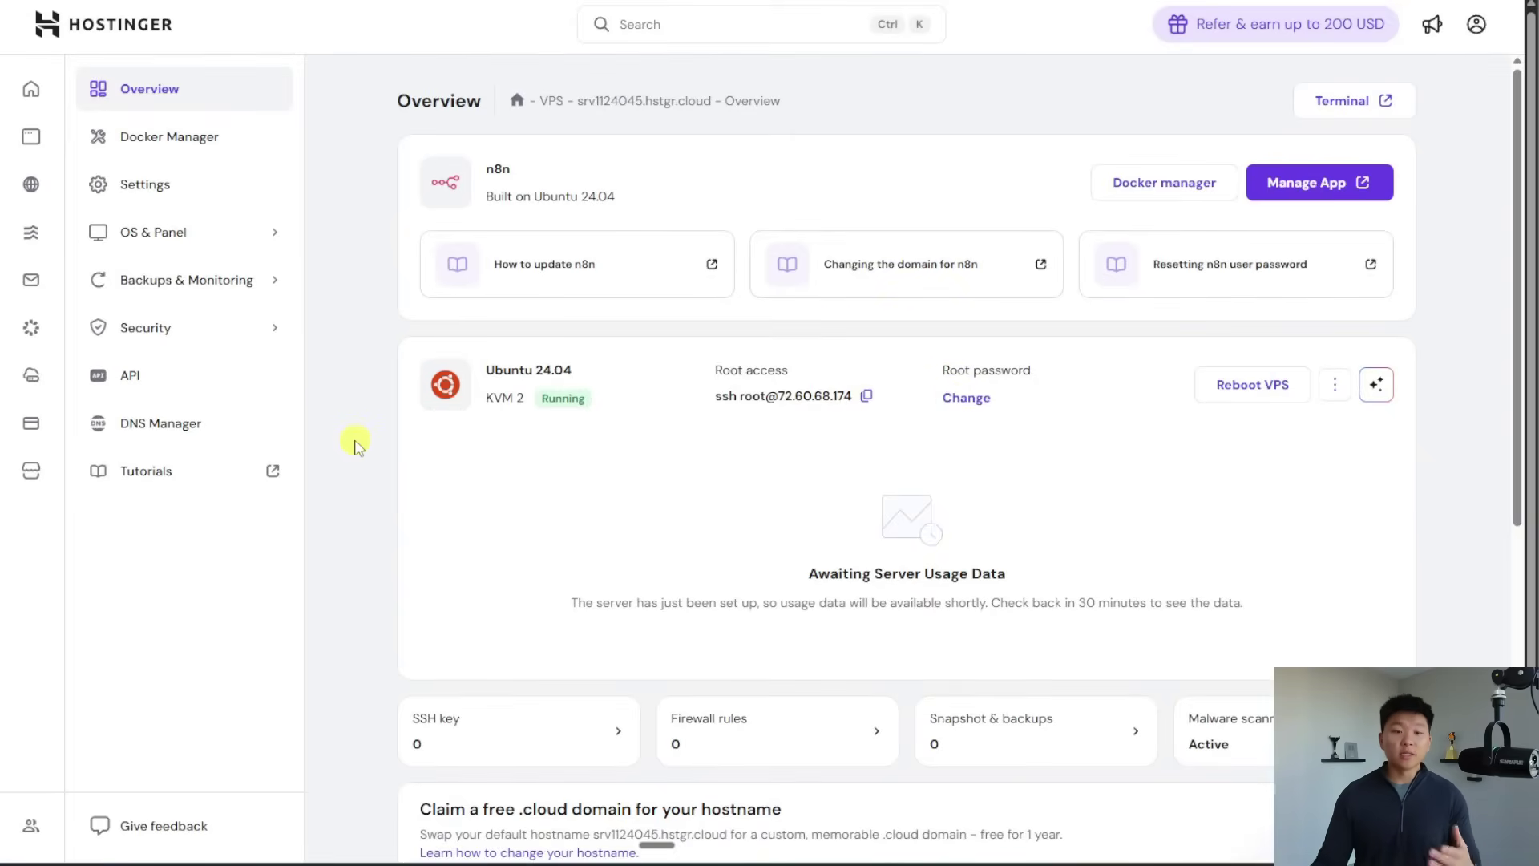
{"action": "scroll", "coordinate": [346, 446], "scroll_direction": "down", "scroll_amount": 5}
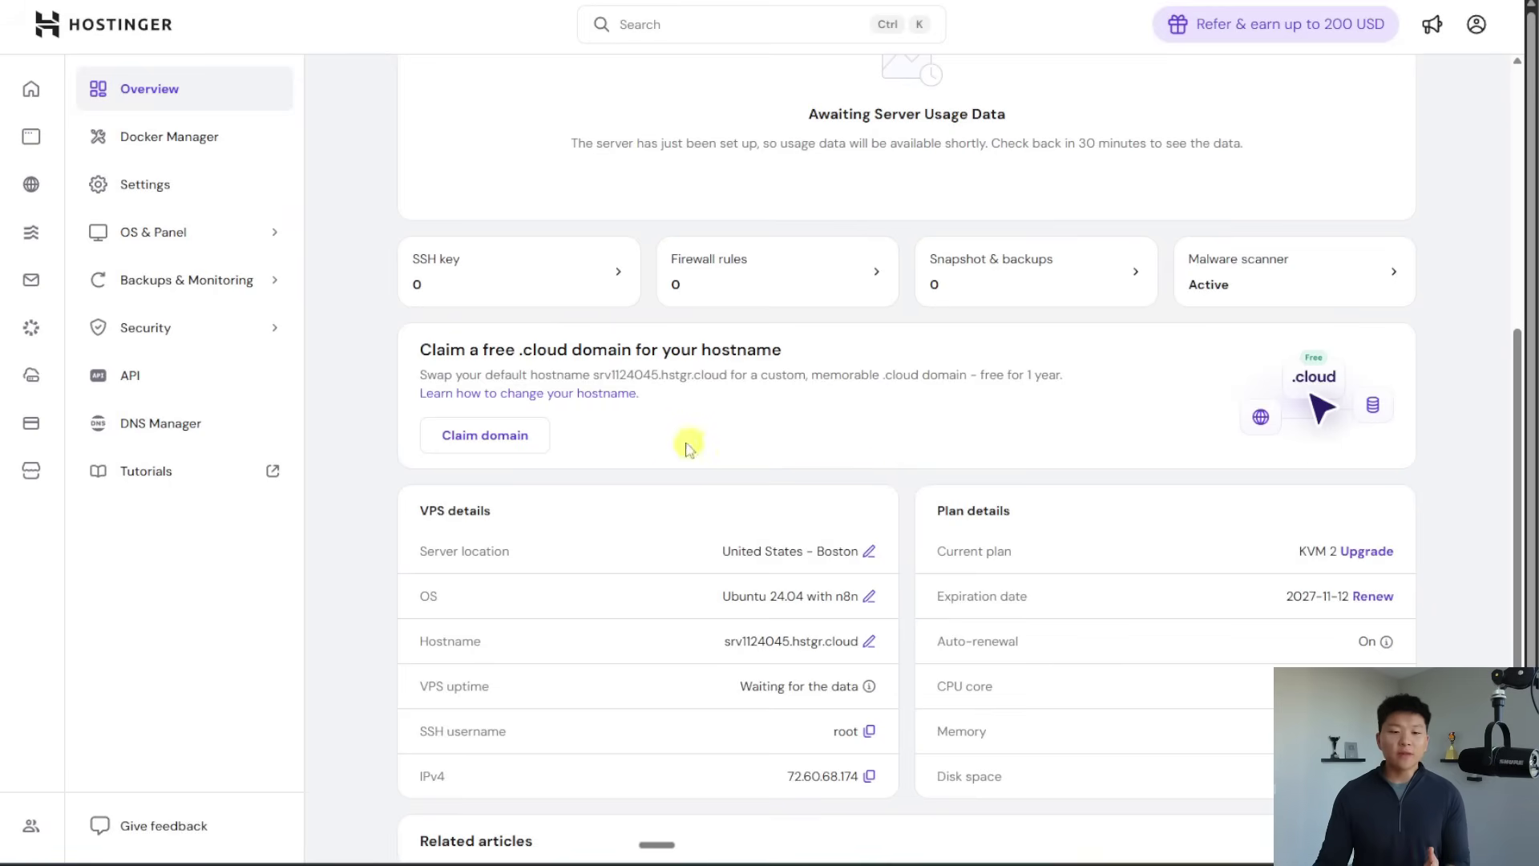
{"action": "scroll", "coordinate": [593, 405], "scroll_direction": "up", "scroll_amount": 5}
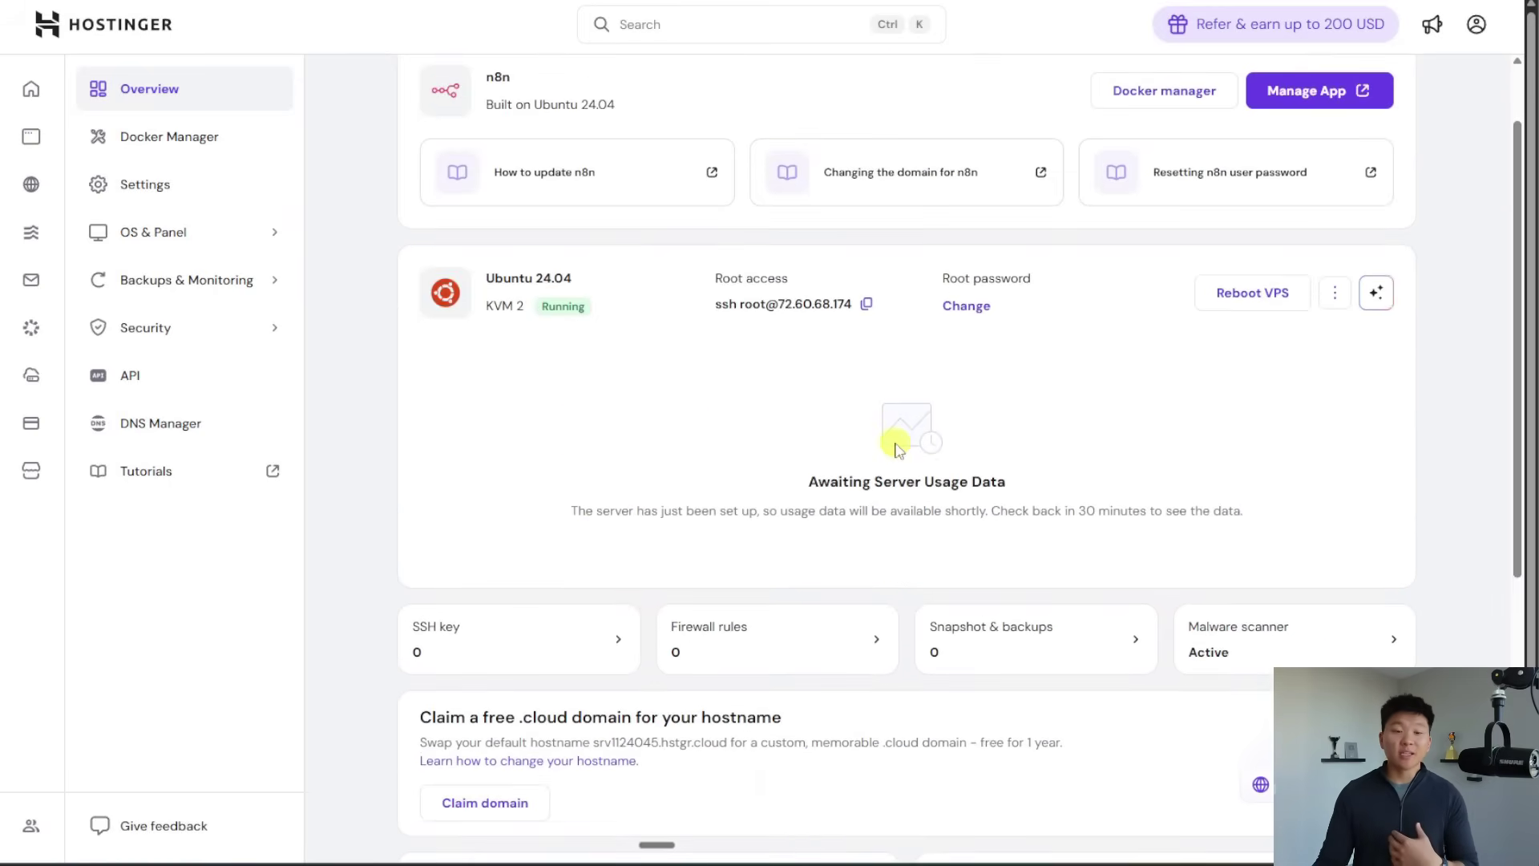
{"action": "scroll", "coordinate": [896, 467], "scroll_direction": "down", "scroll_amount": 6}
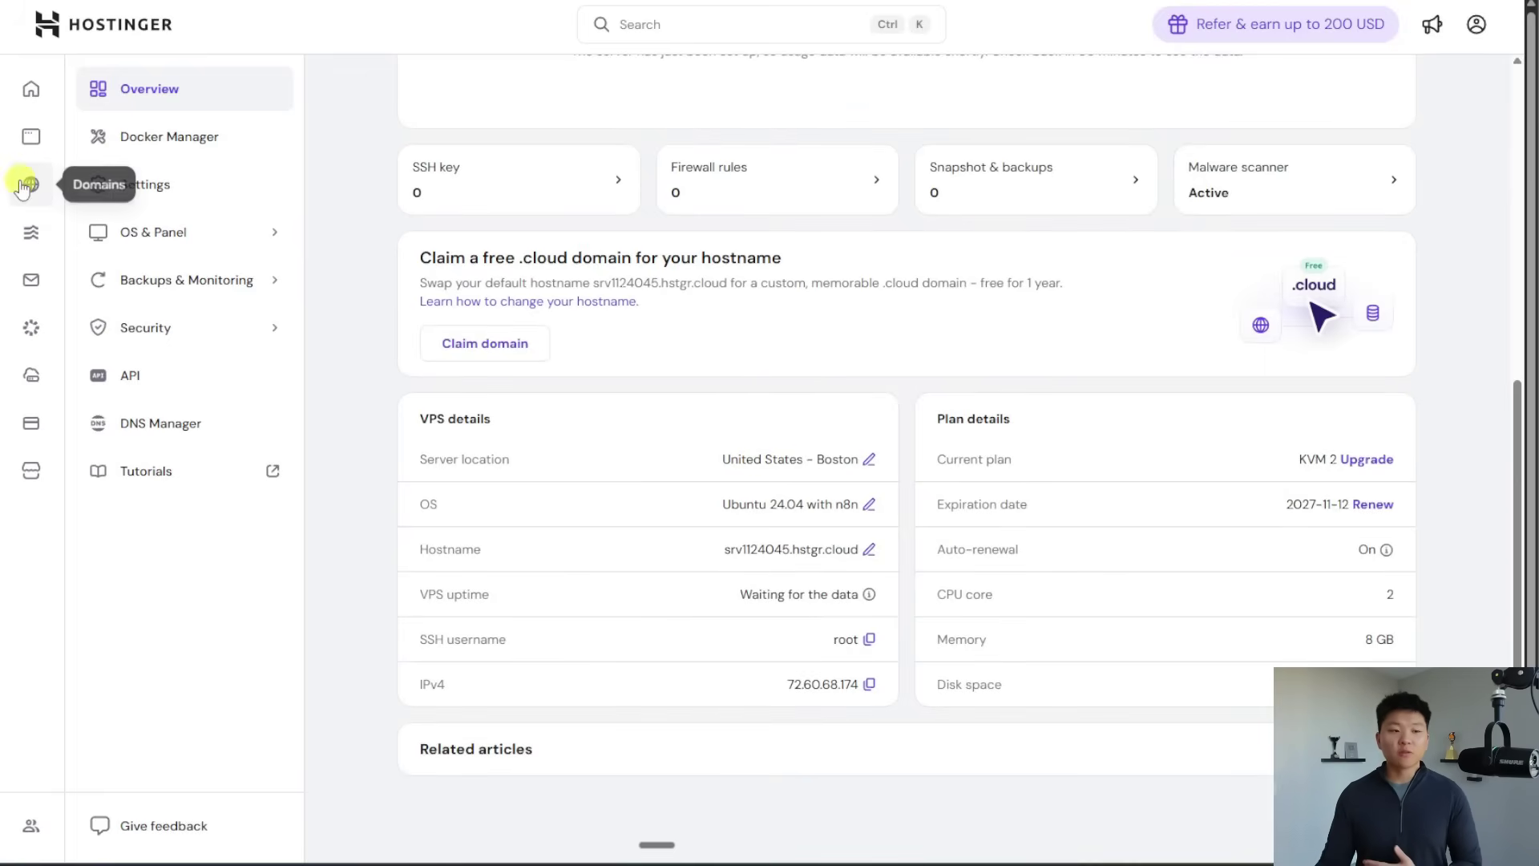
{"action": "left_click", "coordinate": [29, 187]}
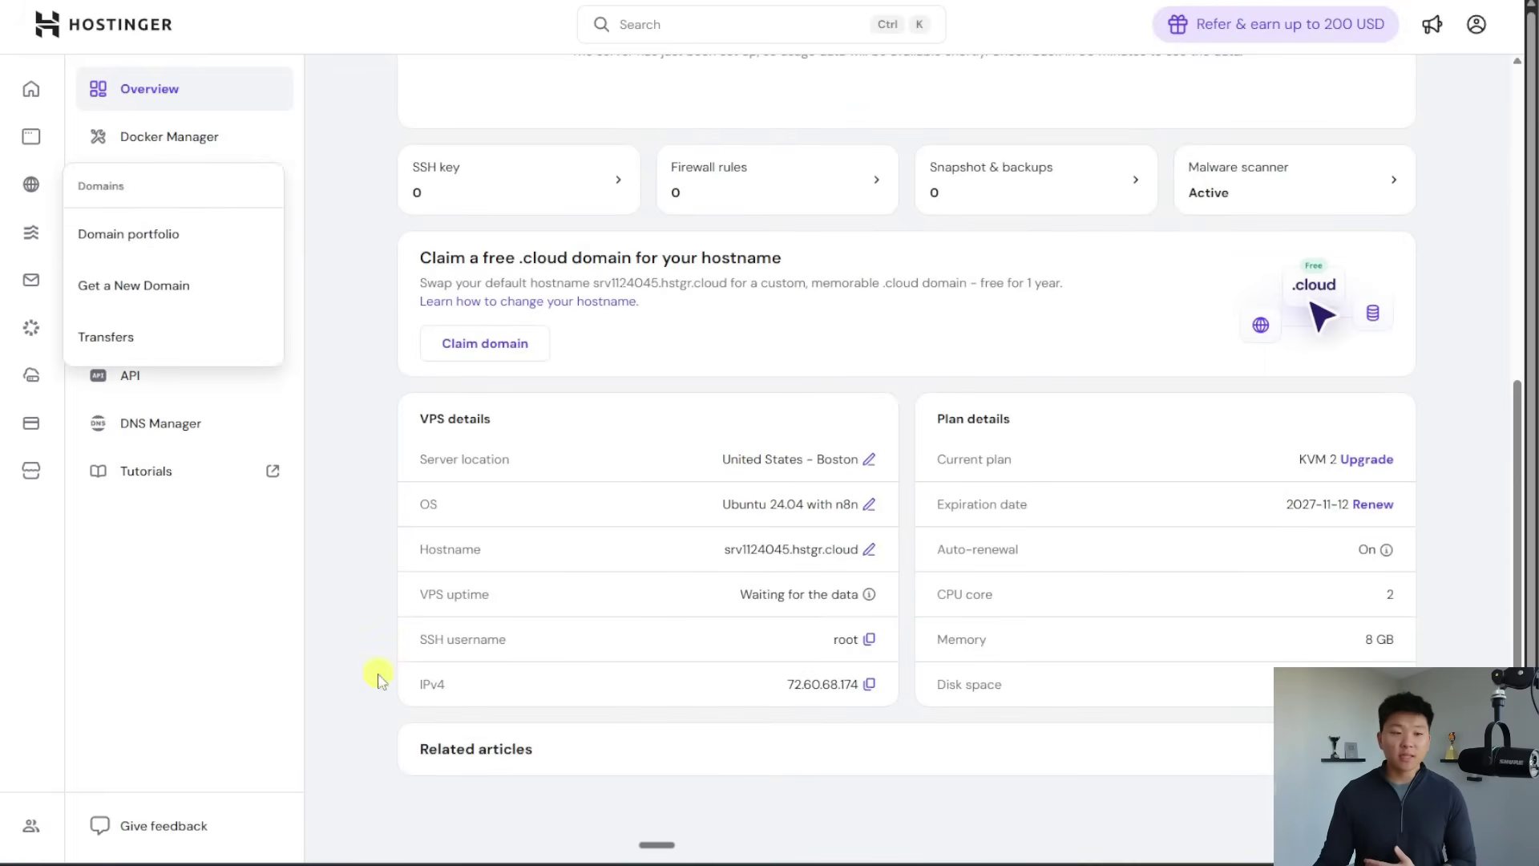
{"action": "left_click", "coordinate": [191, 250]}
{"action": "scroll", "coordinate": [962, 614], "scroll_direction": "down", "scroll_amount": 5}
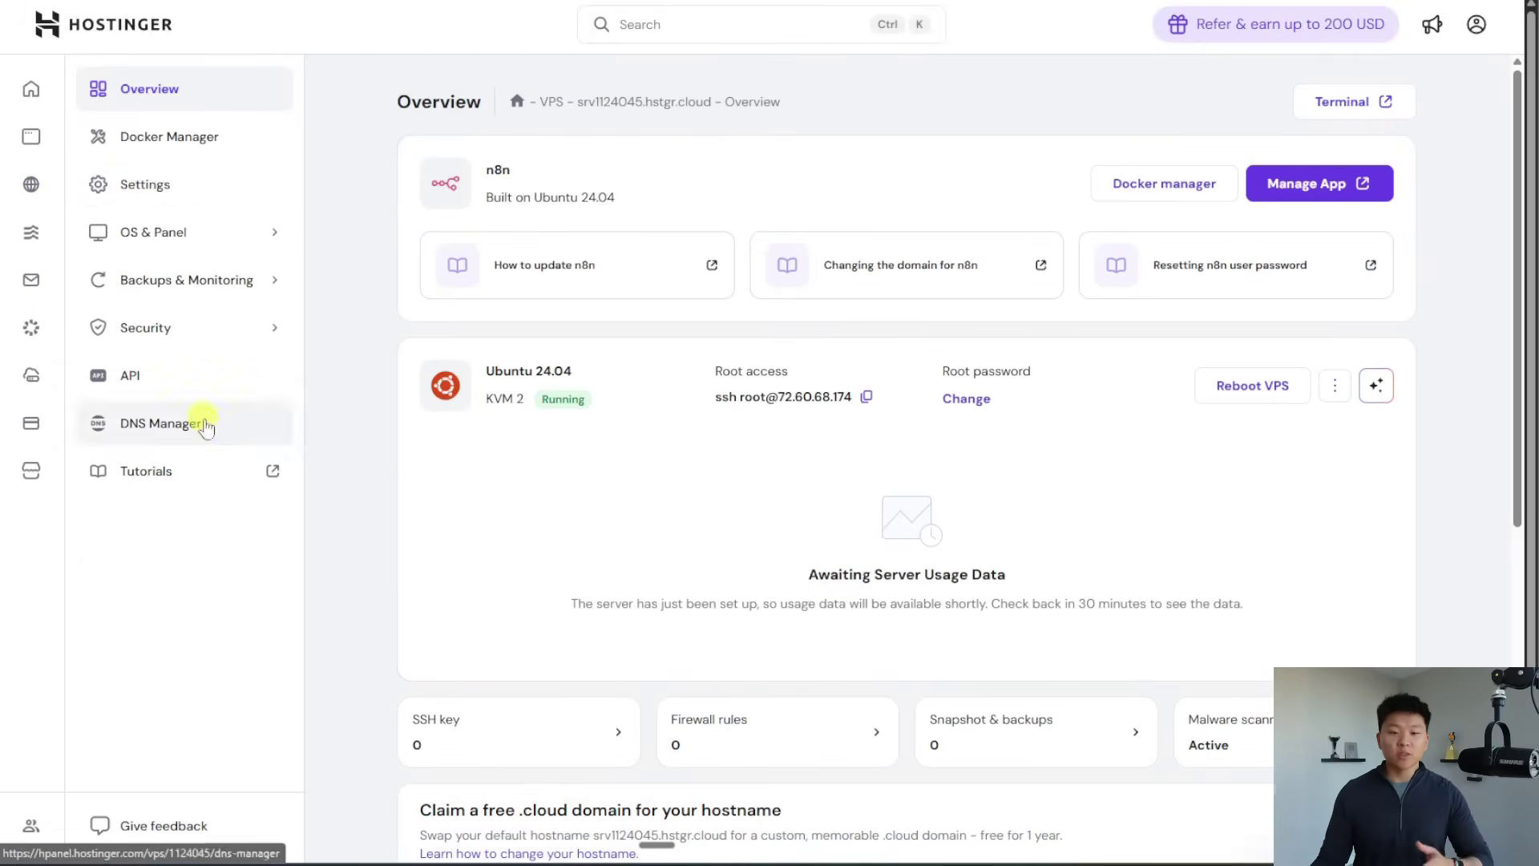
{"action": "scroll", "coordinate": [954, 473], "scroll_direction": "down", "scroll_amount": 7}
{"action": "scroll", "coordinate": [779, 497], "scroll_direction": "up", "scroll_amount": 7}
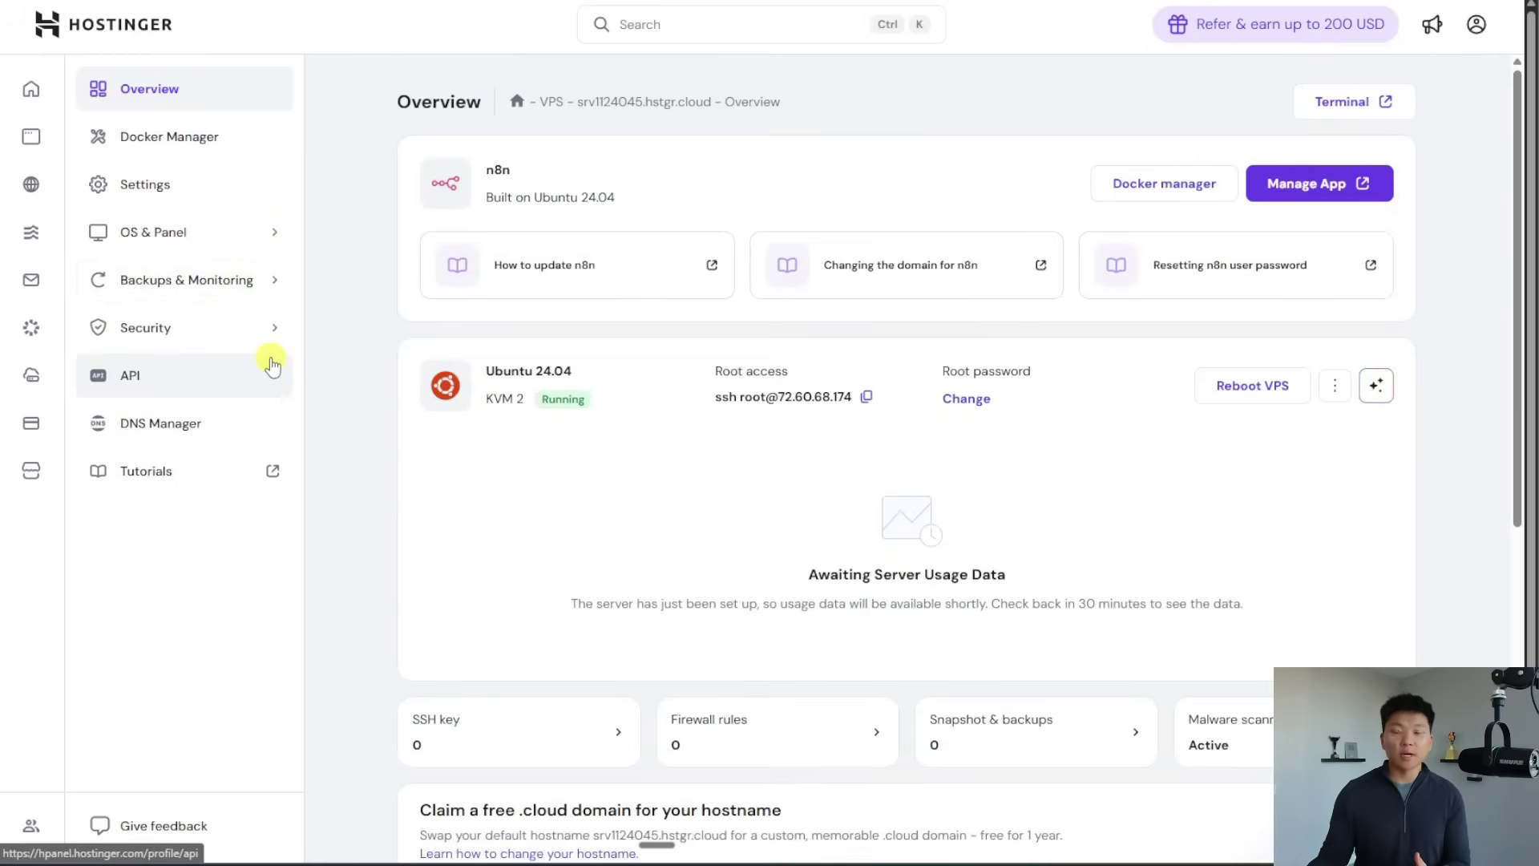
- Browse VPS Settings: root password, firewall, SSH and hostname options, briefly checking the n8n tab
{"action": "left_click", "coordinate": [195, 188]}
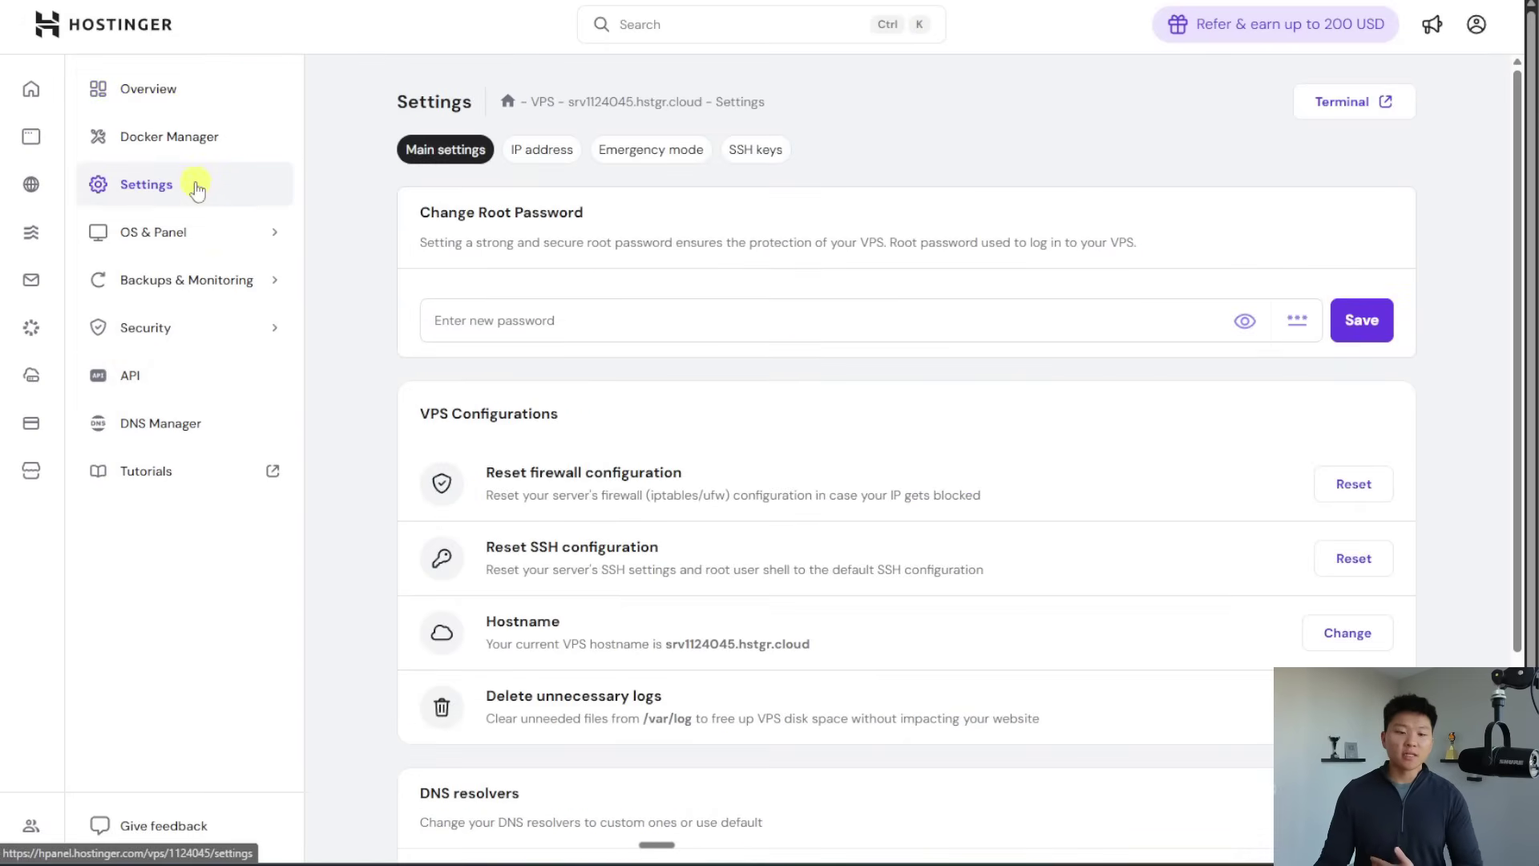
{"action": "scroll", "coordinate": [326, 397], "scroll_direction": "down", "scroll_amount": 2}
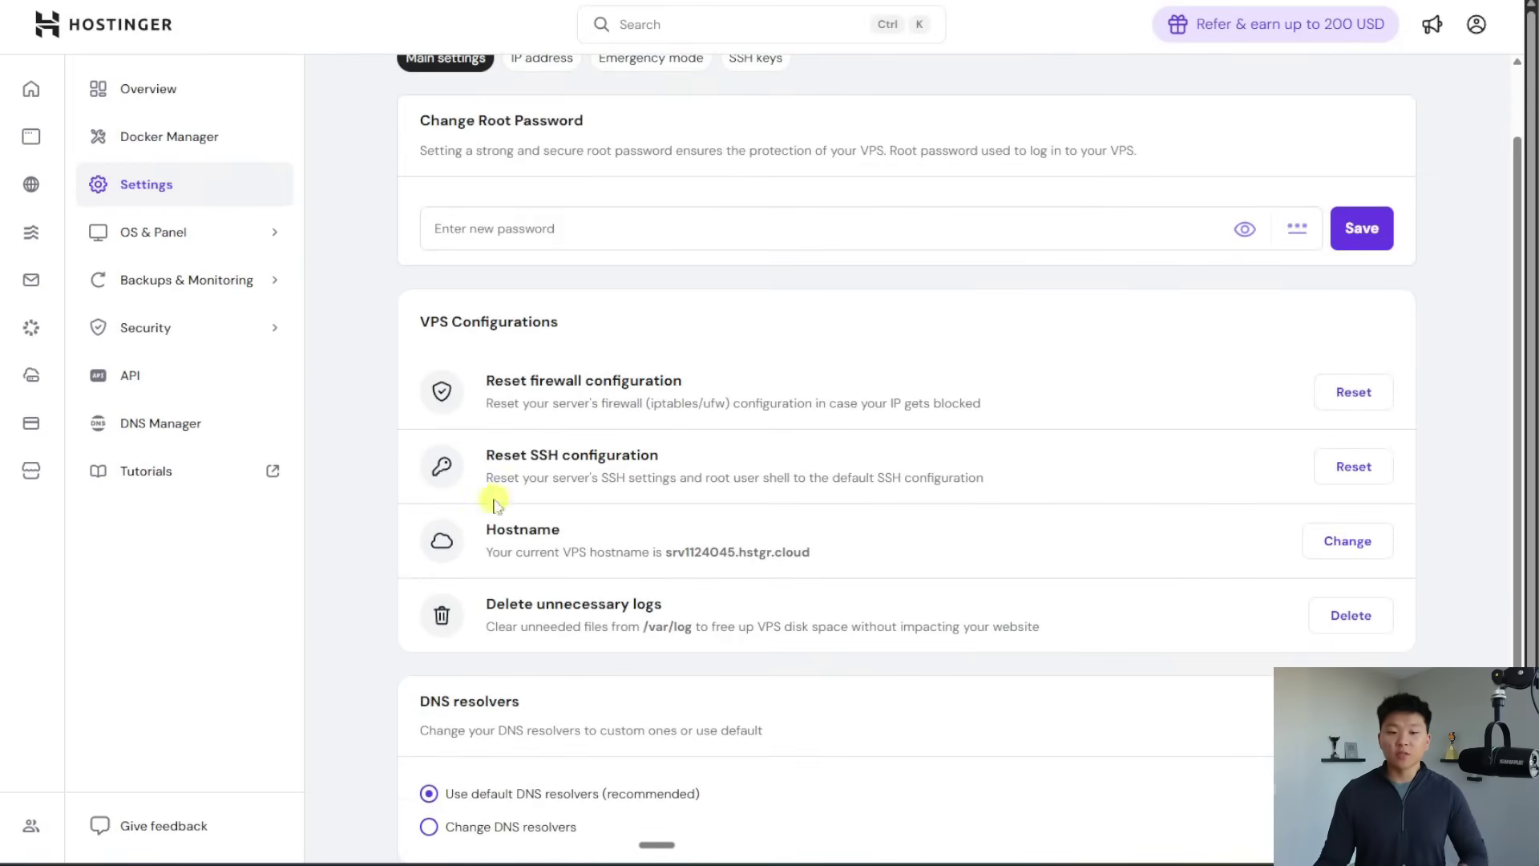
{"action": "scroll", "coordinate": [921, 525], "scroll_direction": "down", "scroll_amount": 2}
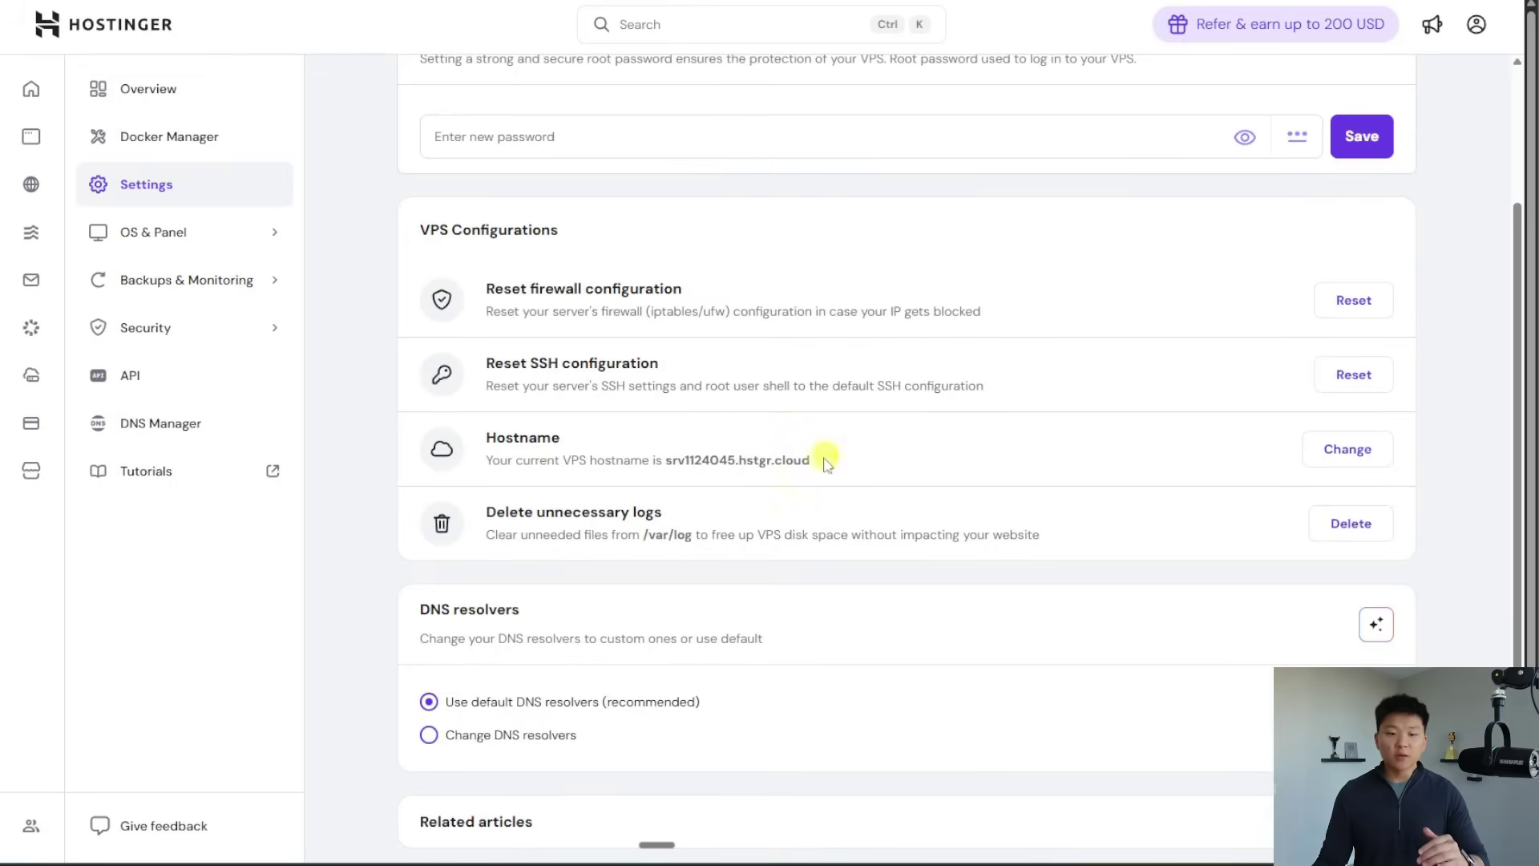
{"action": "key", "text": "ctrl+Tab"}
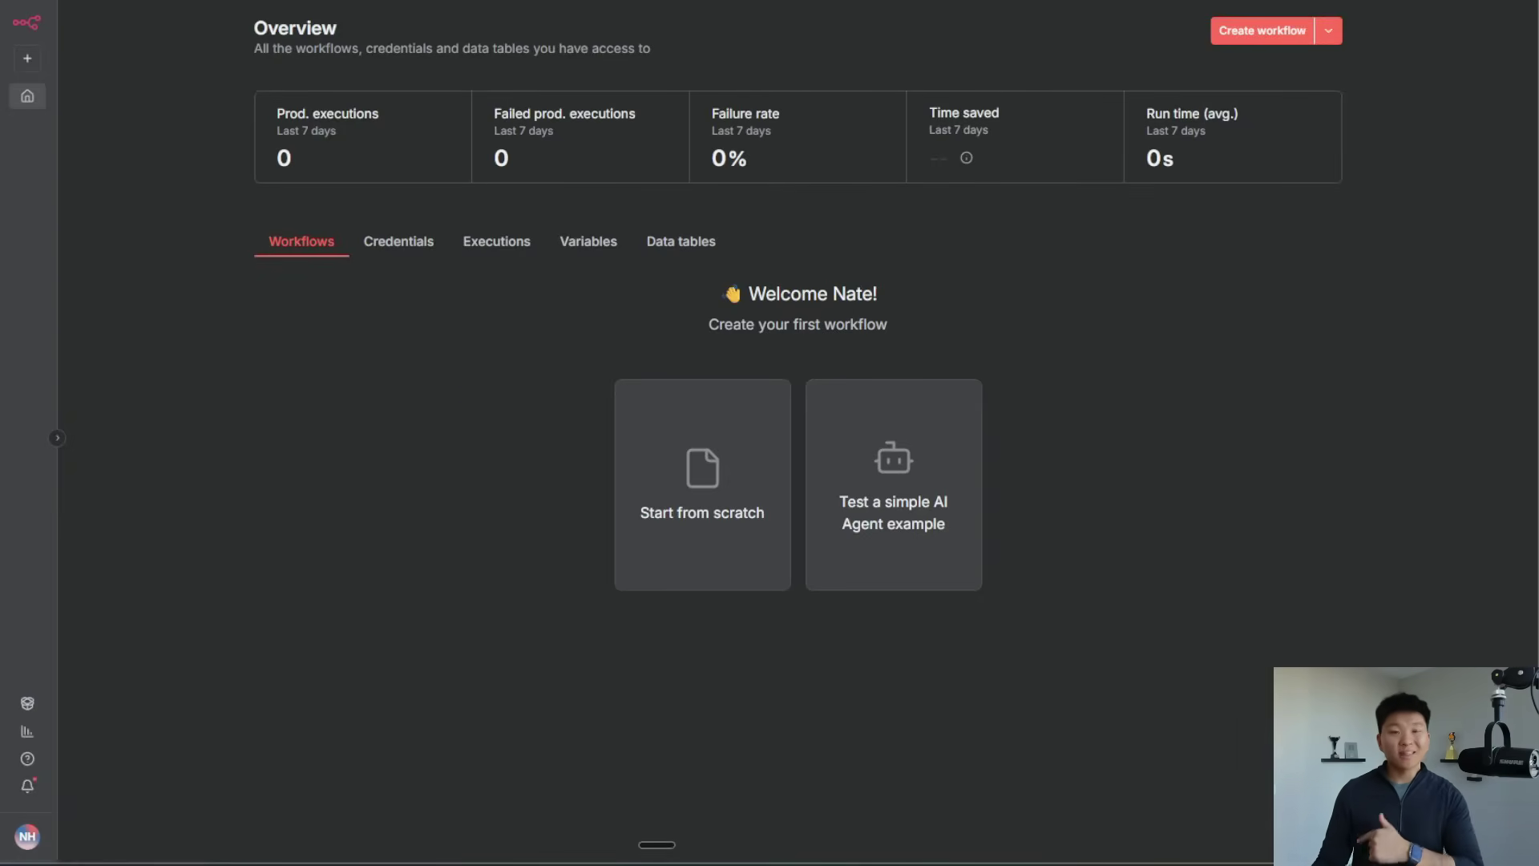
{"action": "left_click", "coordinate": [851, 8]}
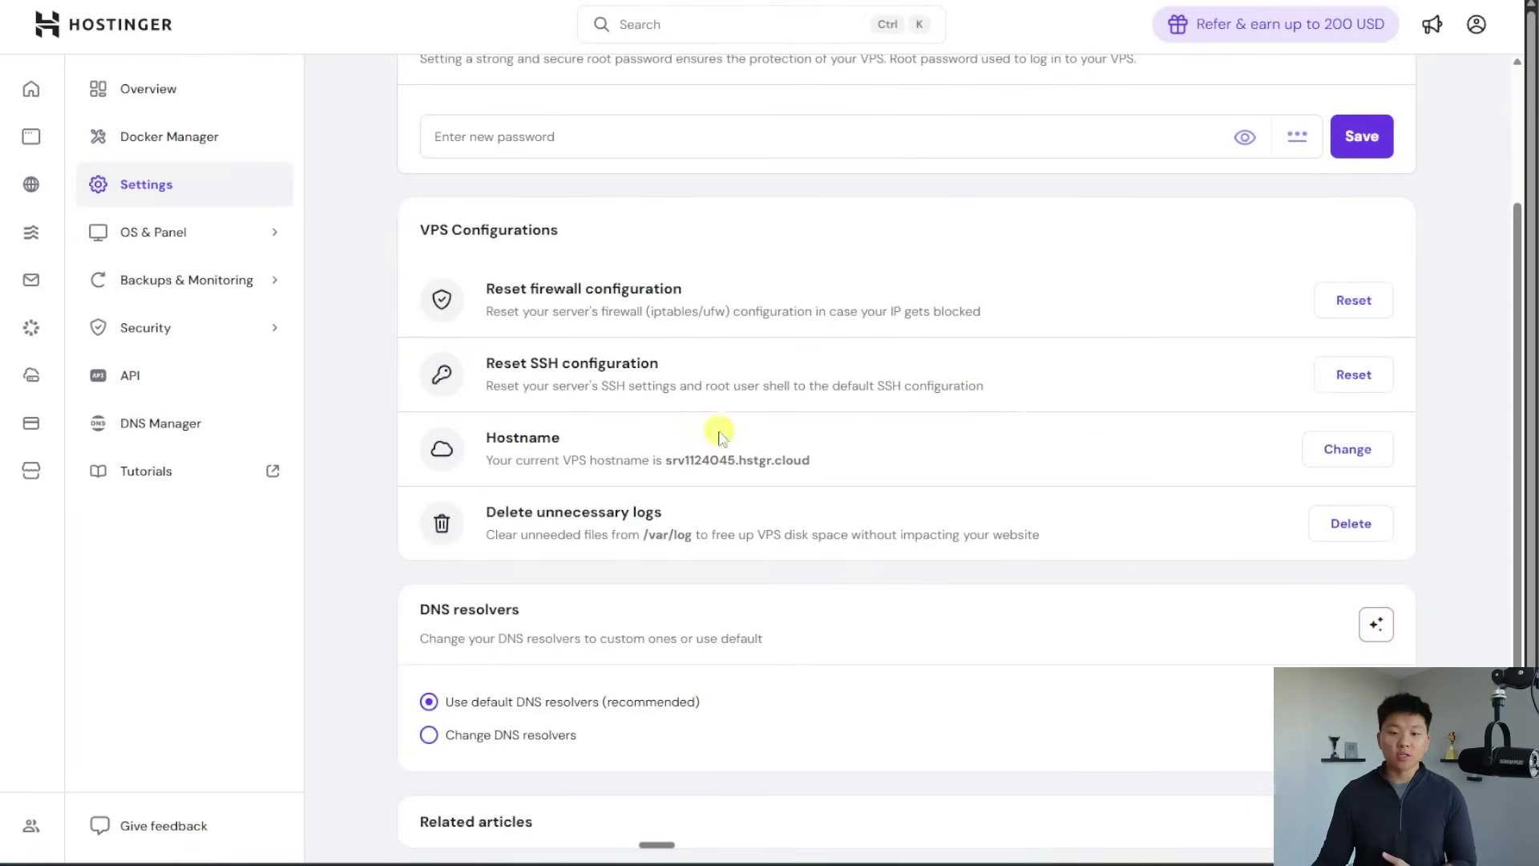
{"action": "scroll", "coordinate": [1162, 443], "scroll_direction": "up", "scroll_amount": 3}
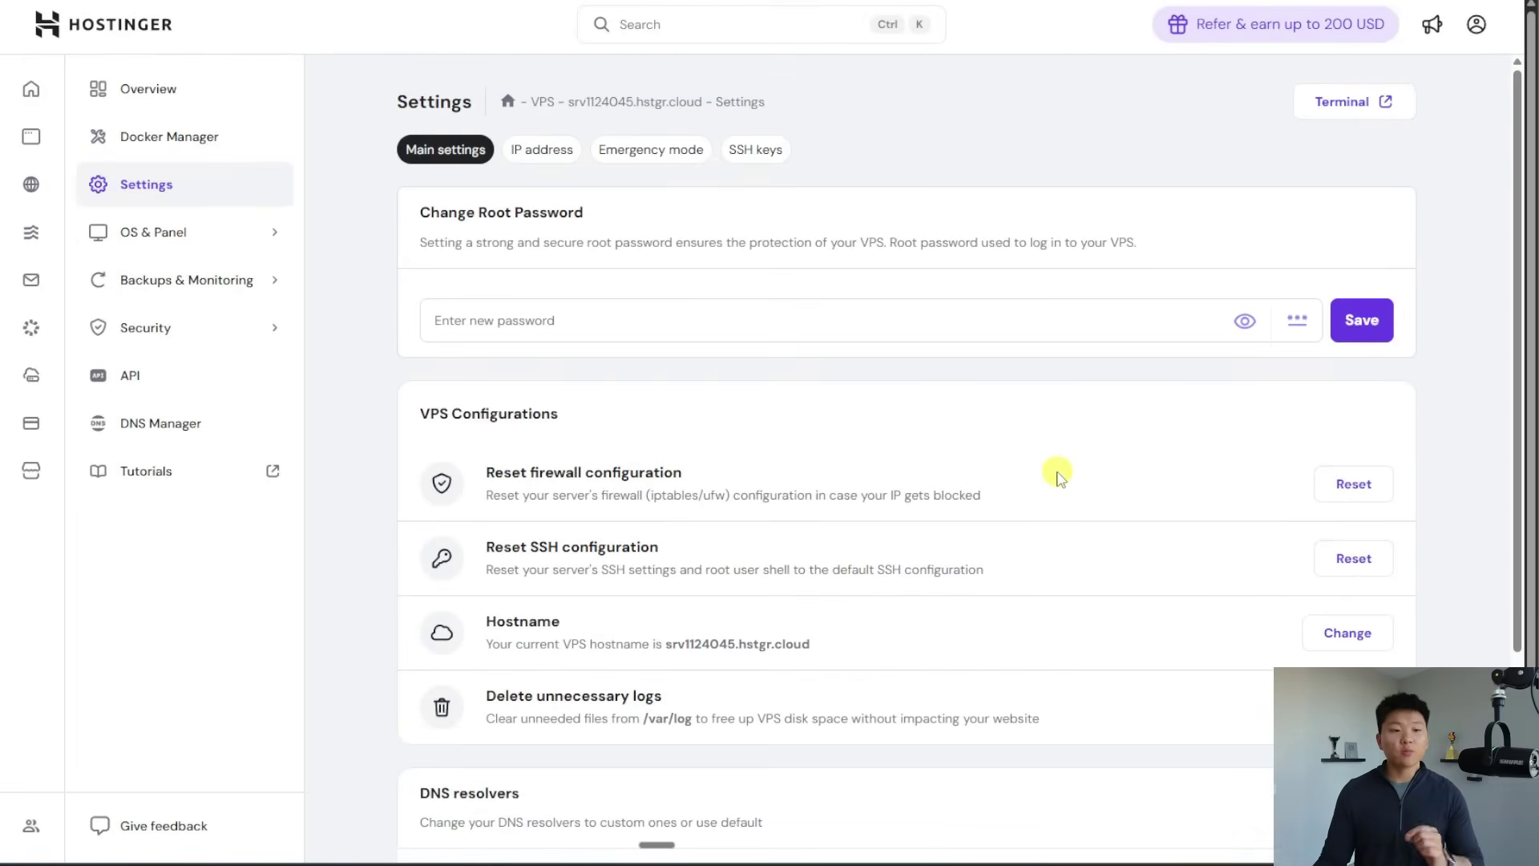
- Review Snapshots & Backups, its daily schedule and snapshot section, then open the VPS knowledge base
{"action": "left_click", "coordinate": [270, 284]}
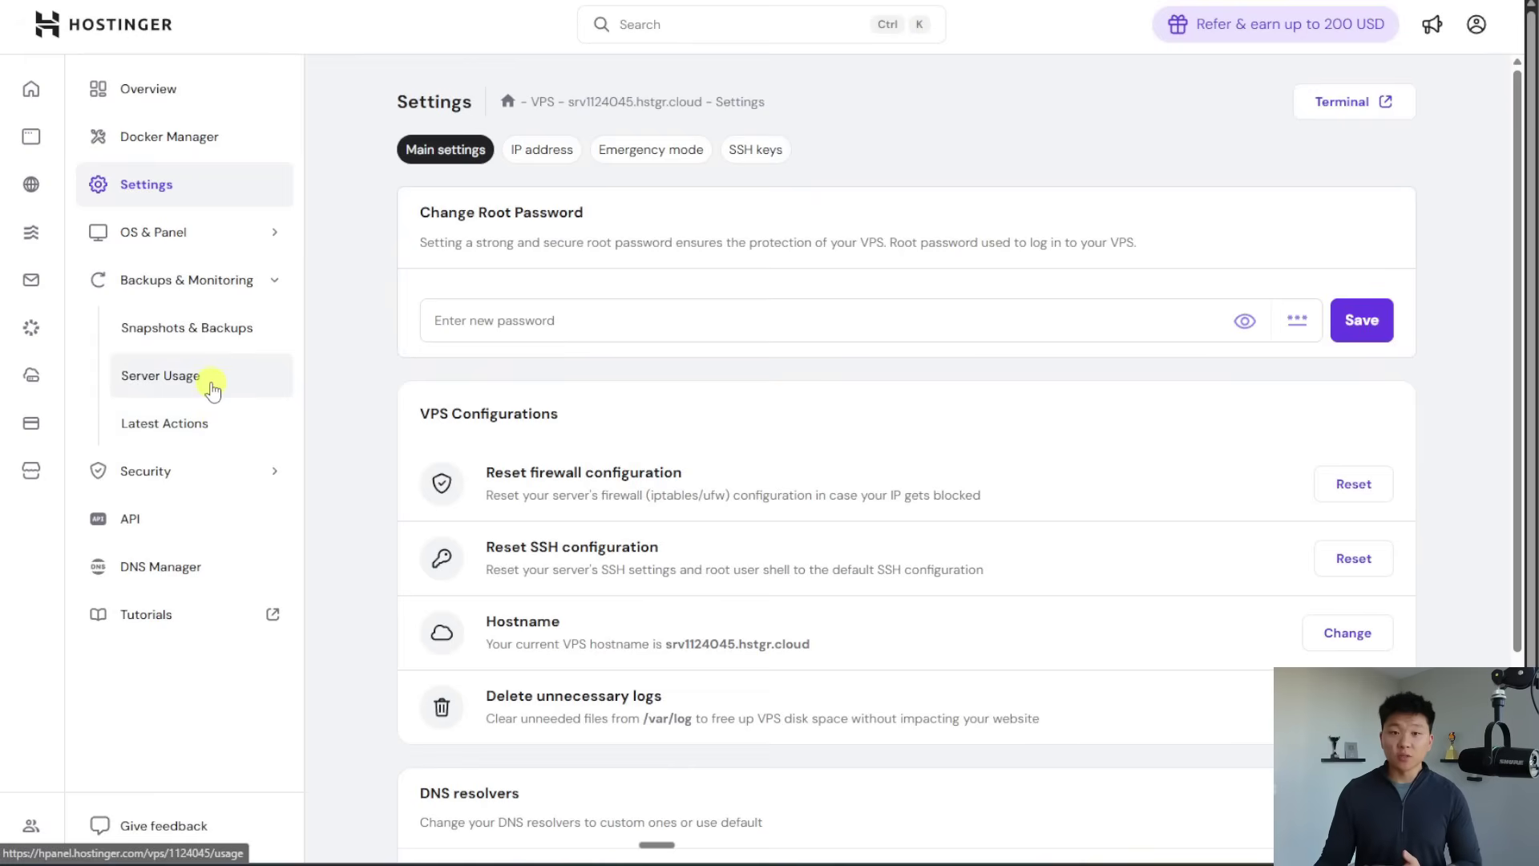
{"action": "left_click", "coordinate": [208, 345]}
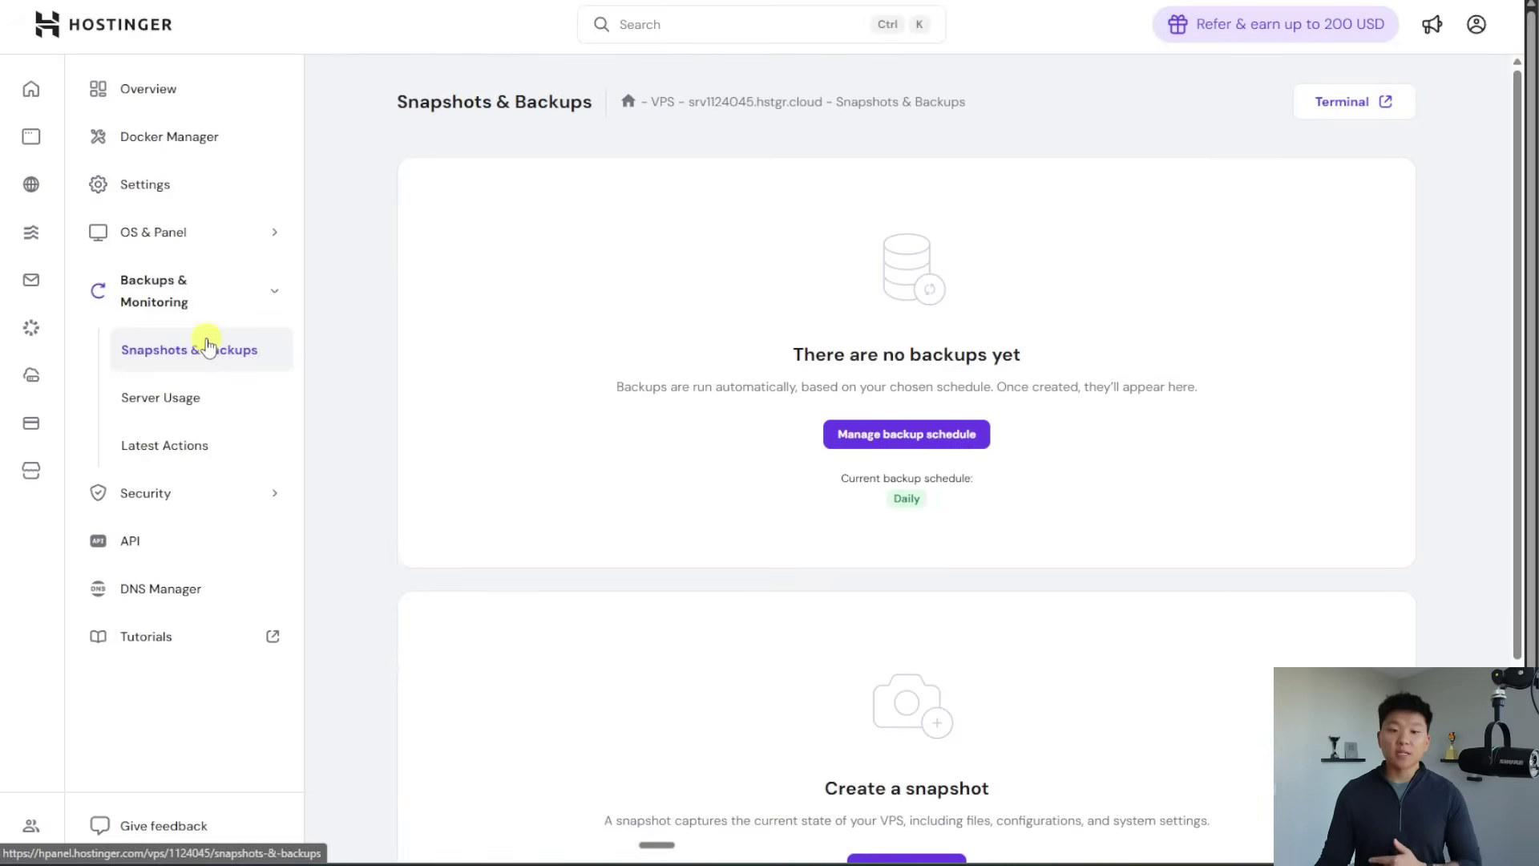
{"action": "scroll", "coordinate": [1133, 302], "scroll_direction": "down", "scroll_amount": 1}
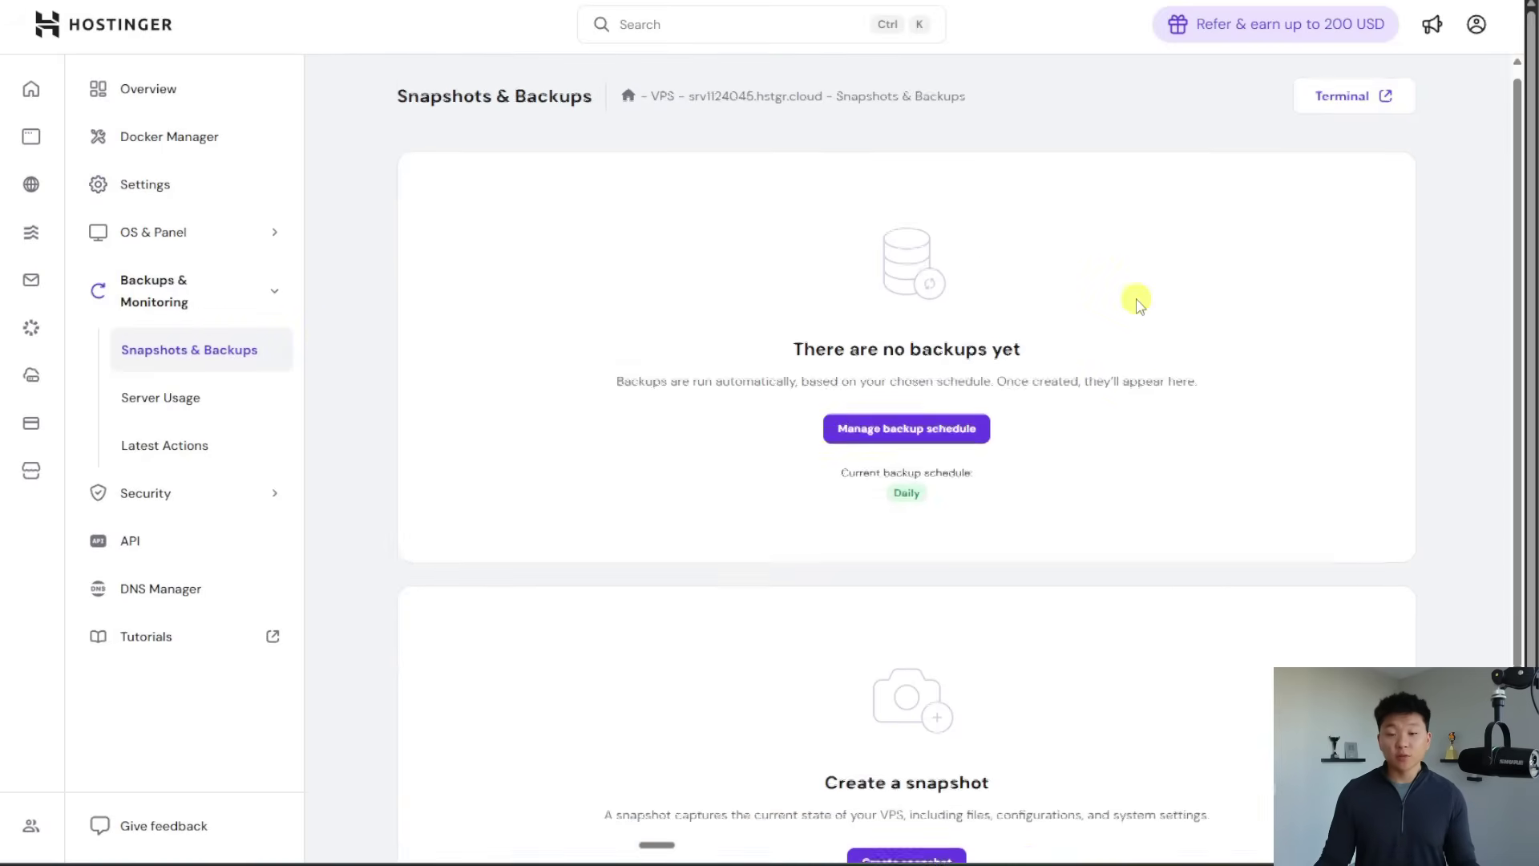
{"action": "scroll", "coordinate": [1099, 347], "scroll_direction": "down", "scroll_amount": 1}
{"action": "scroll", "coordinate": [1099, 344], "scroll_direction": "up", "scroll_amount": 2}
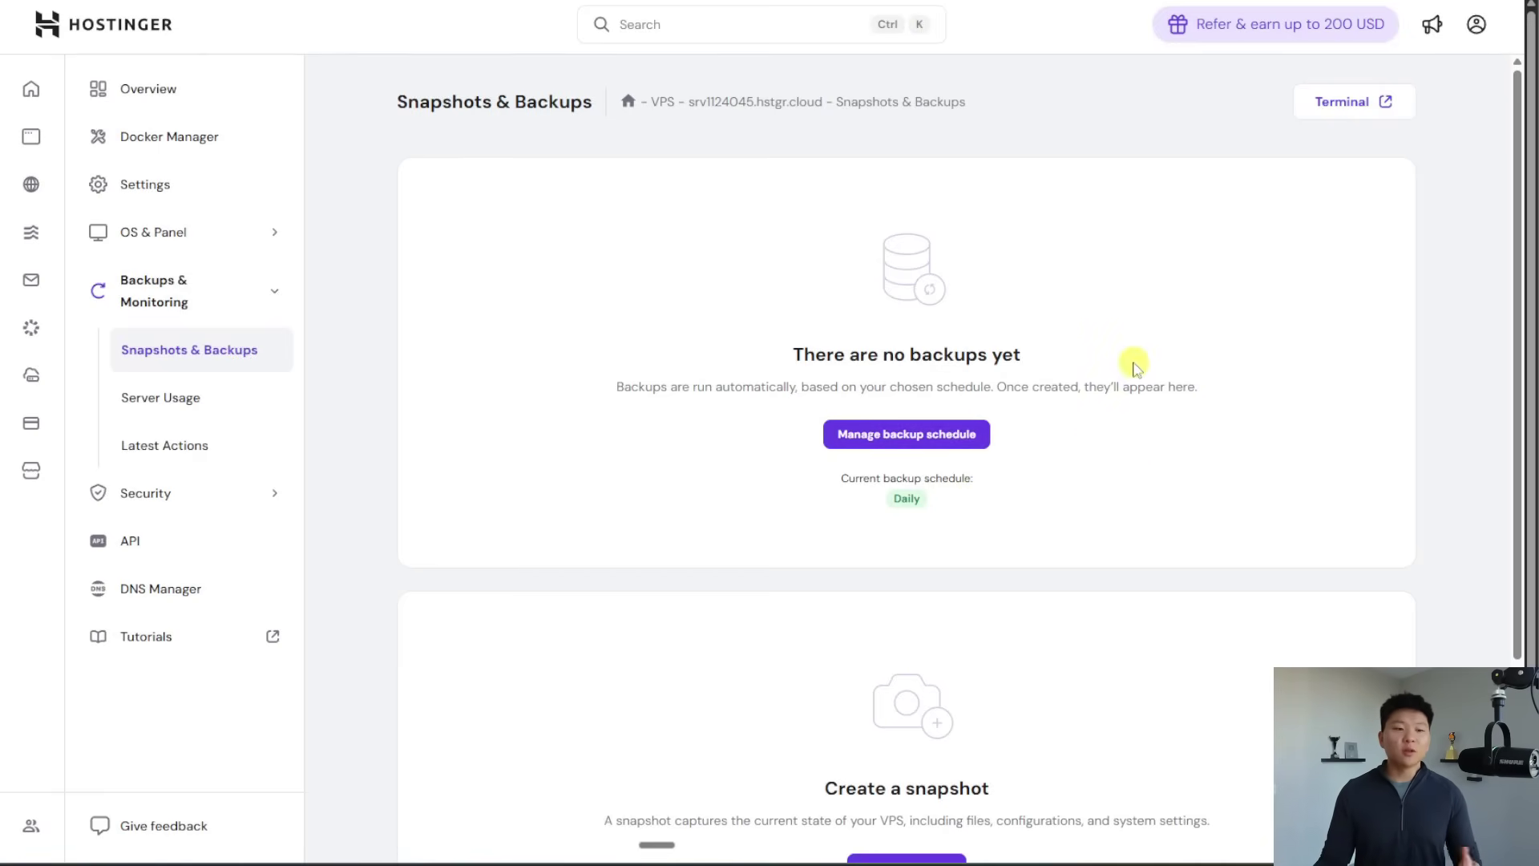
{"action": "scroll", "coordinate": [1127, 344], "scroll_direction": "down", "scroll_amount": 5}
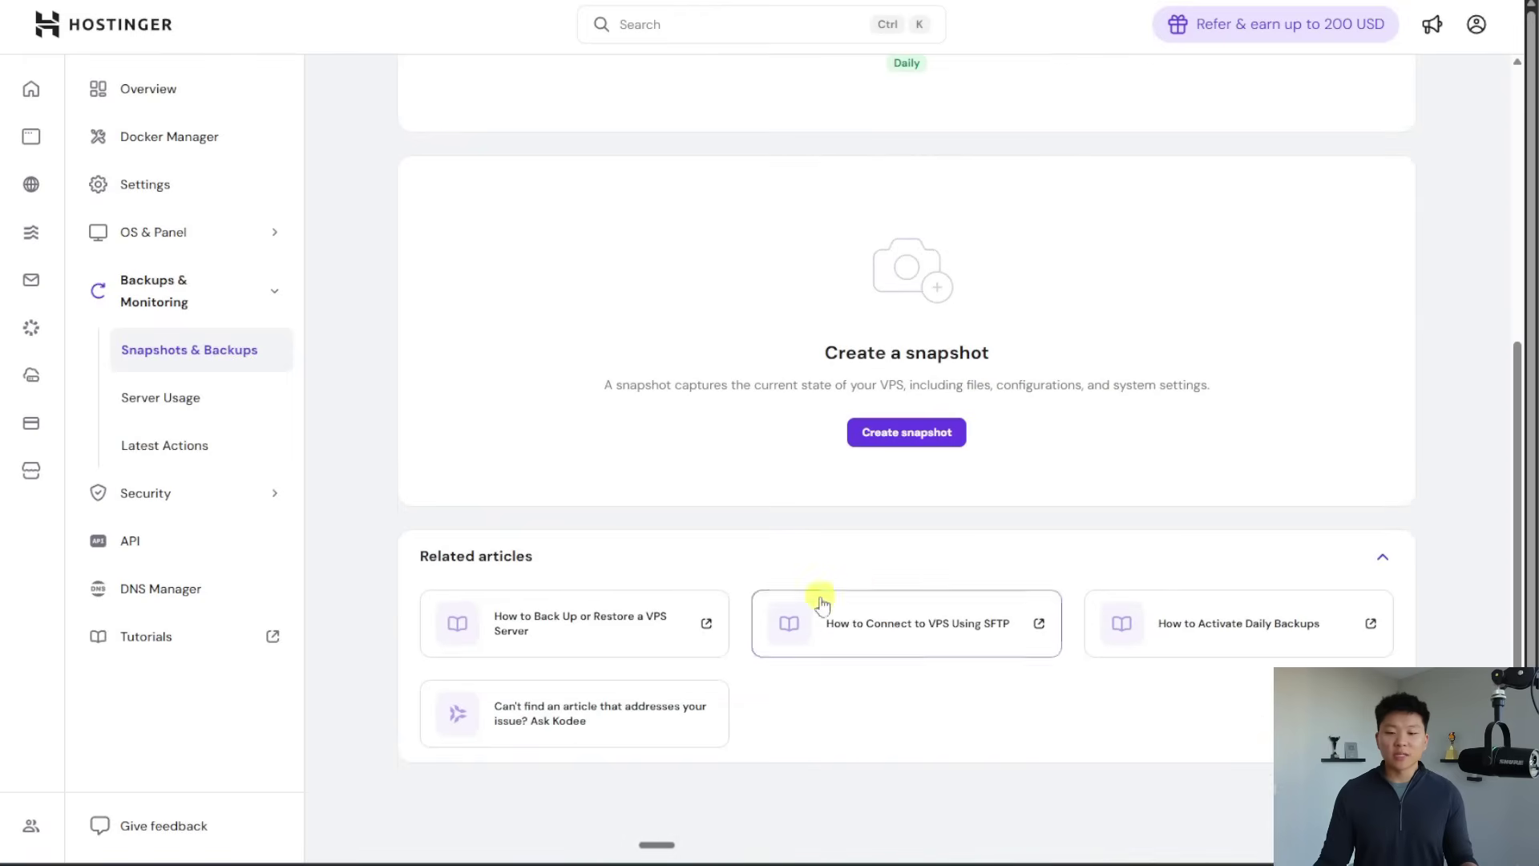
{"action": "left_click", "coordinate": [199, 639]}
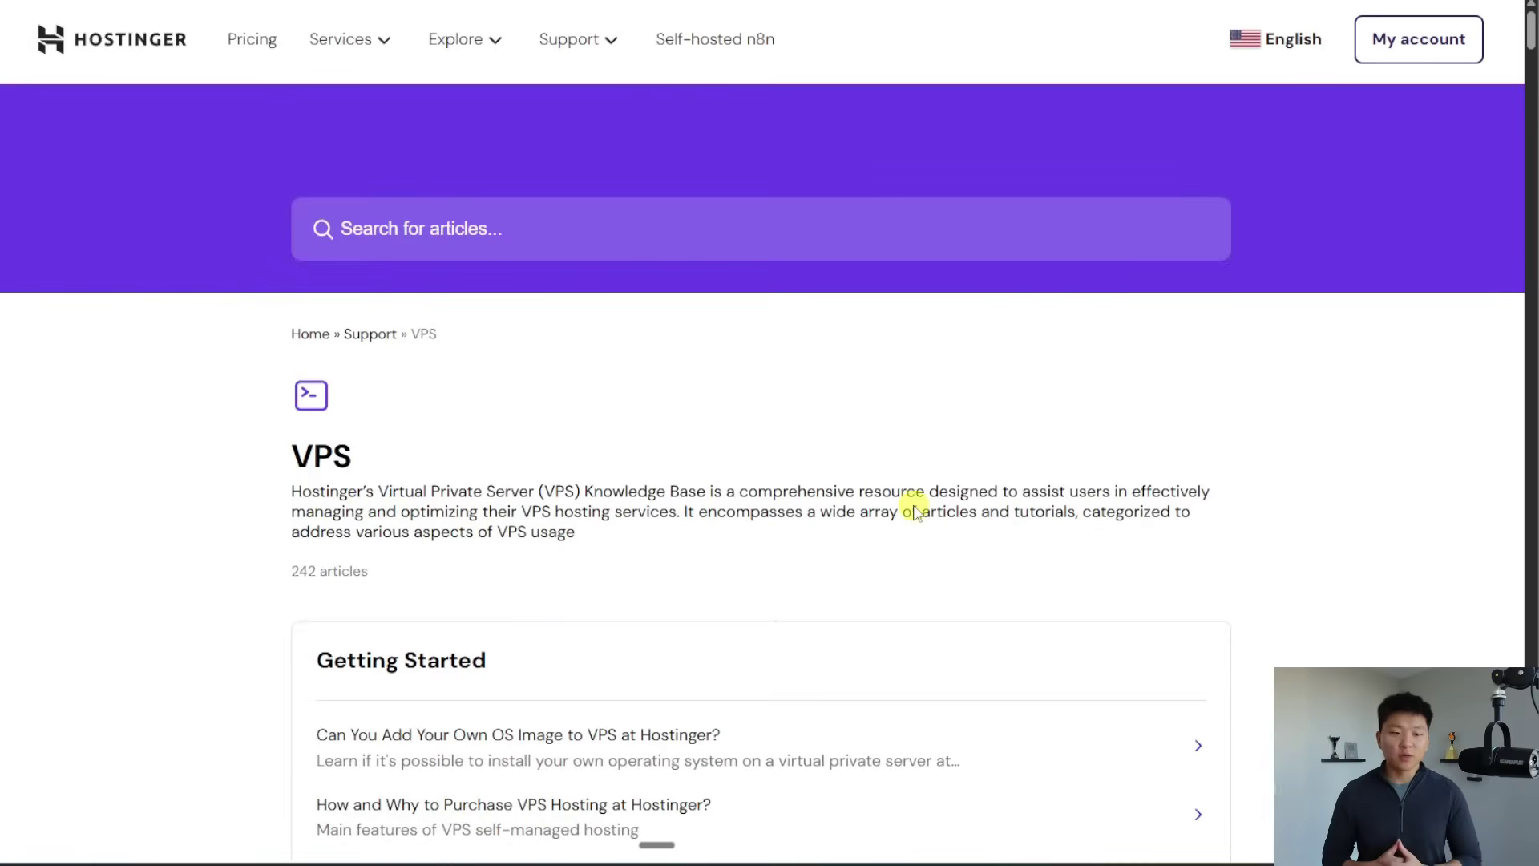
- Scroll through the VPS Getting Started tutorials and open the 'How to update n8n' guide
{"action": "scroll", "coordinate": [1192, 409], "scroll_direction": "down", "scroll_amount": 3}
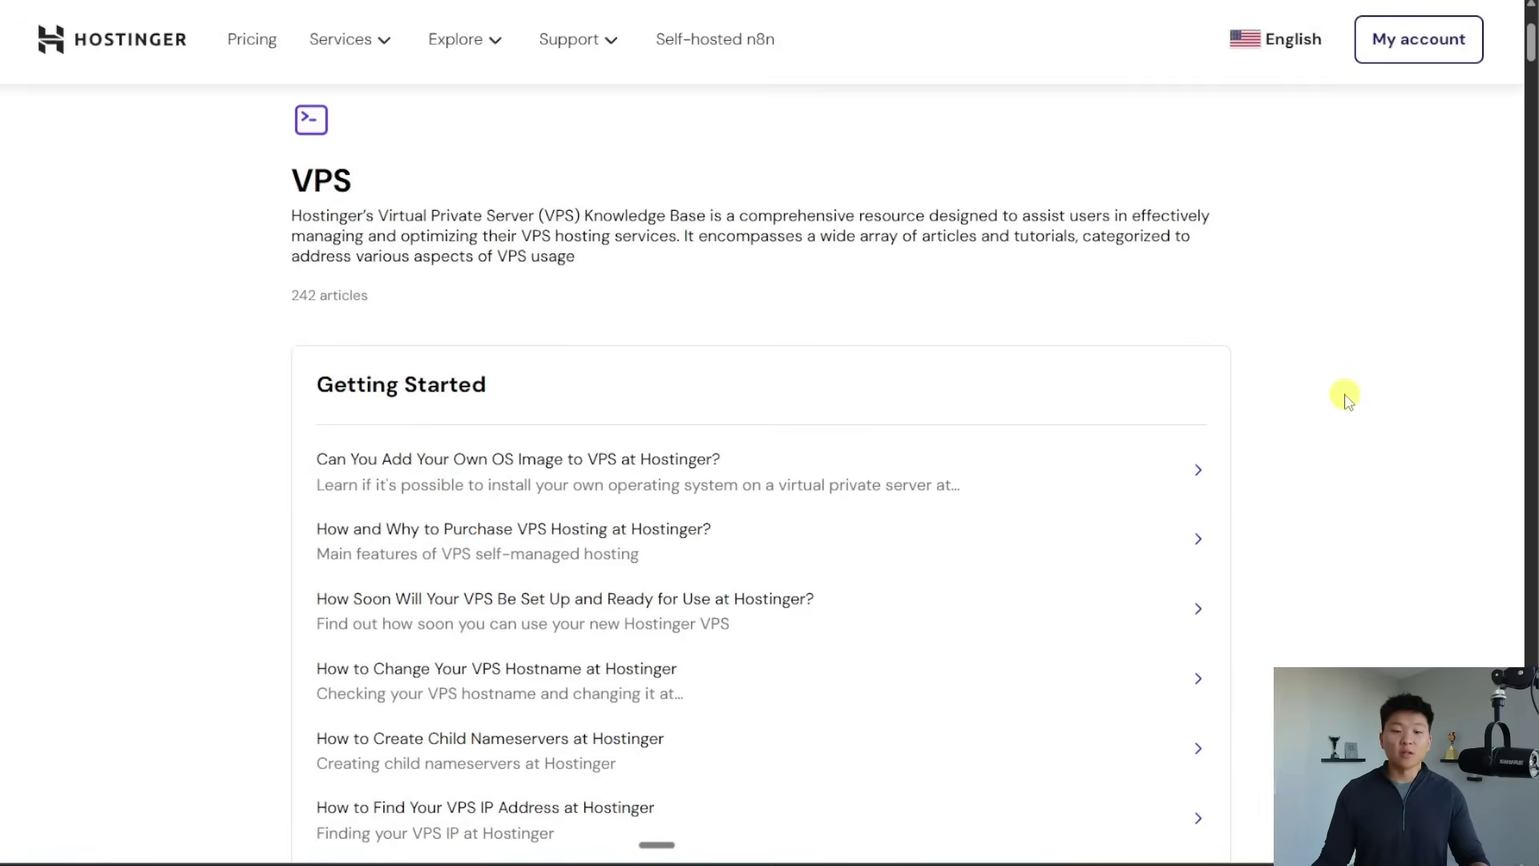
{"action": "scroll", "coordinate": [1343, 395], "scroll_direction": "down", "scroll_amount": 1}
{"action": "scroll", "coordinate": [1337, 401], "scroll_direction": "down", "scroll_amount": 2}
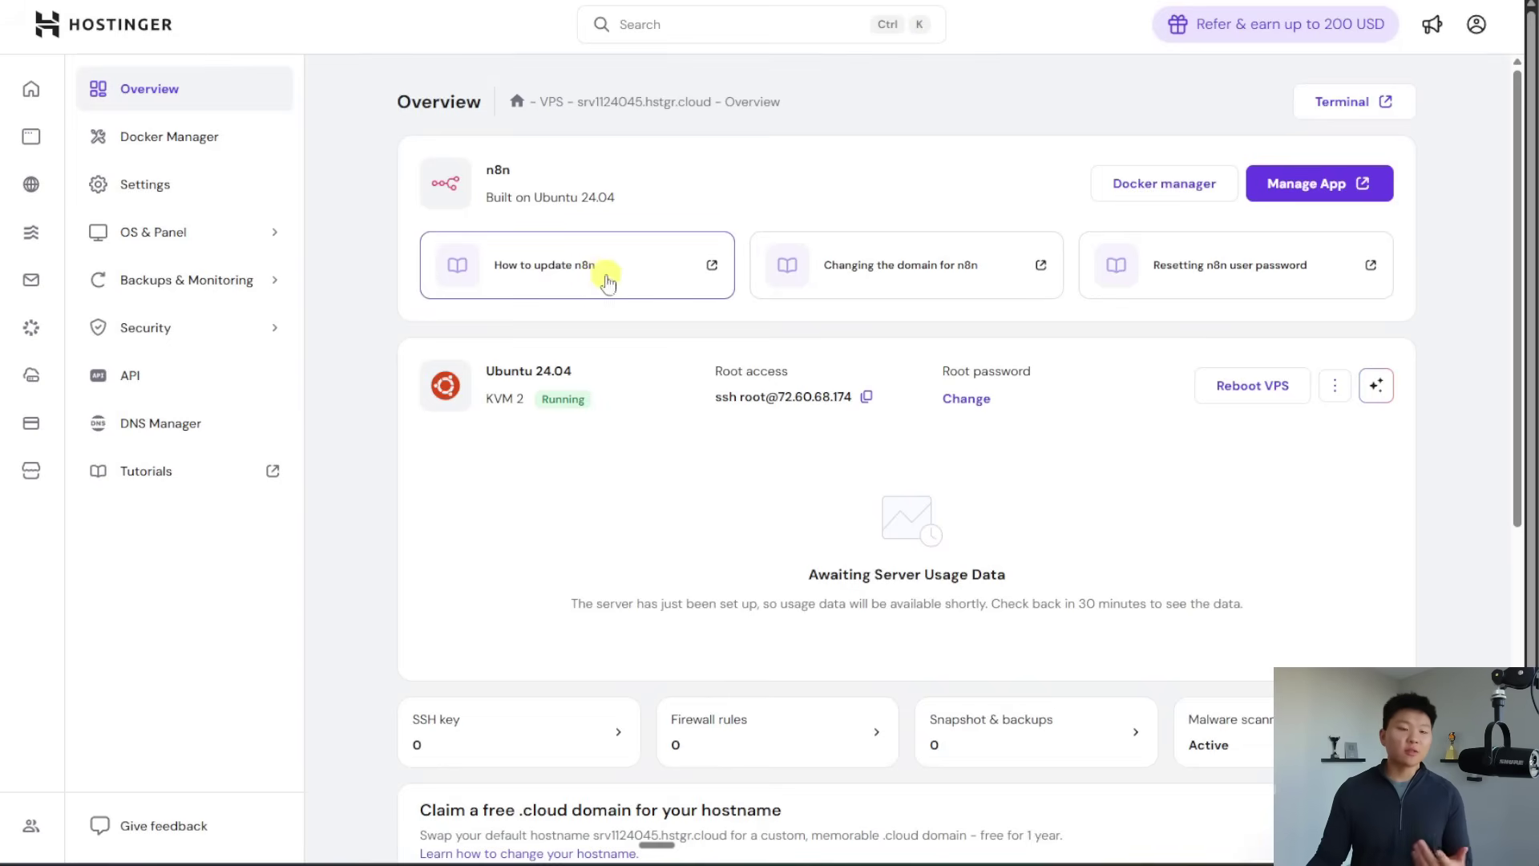
{"action": "left_click", "coordinate": [642, 278]}
- Skim the n8n update steps, open a root browser terminal on the VPS, and return to the guide
{"action": "scroll", "coordinate": [859, 386], "scroll_direction": "down", "scroll_amount": 5}
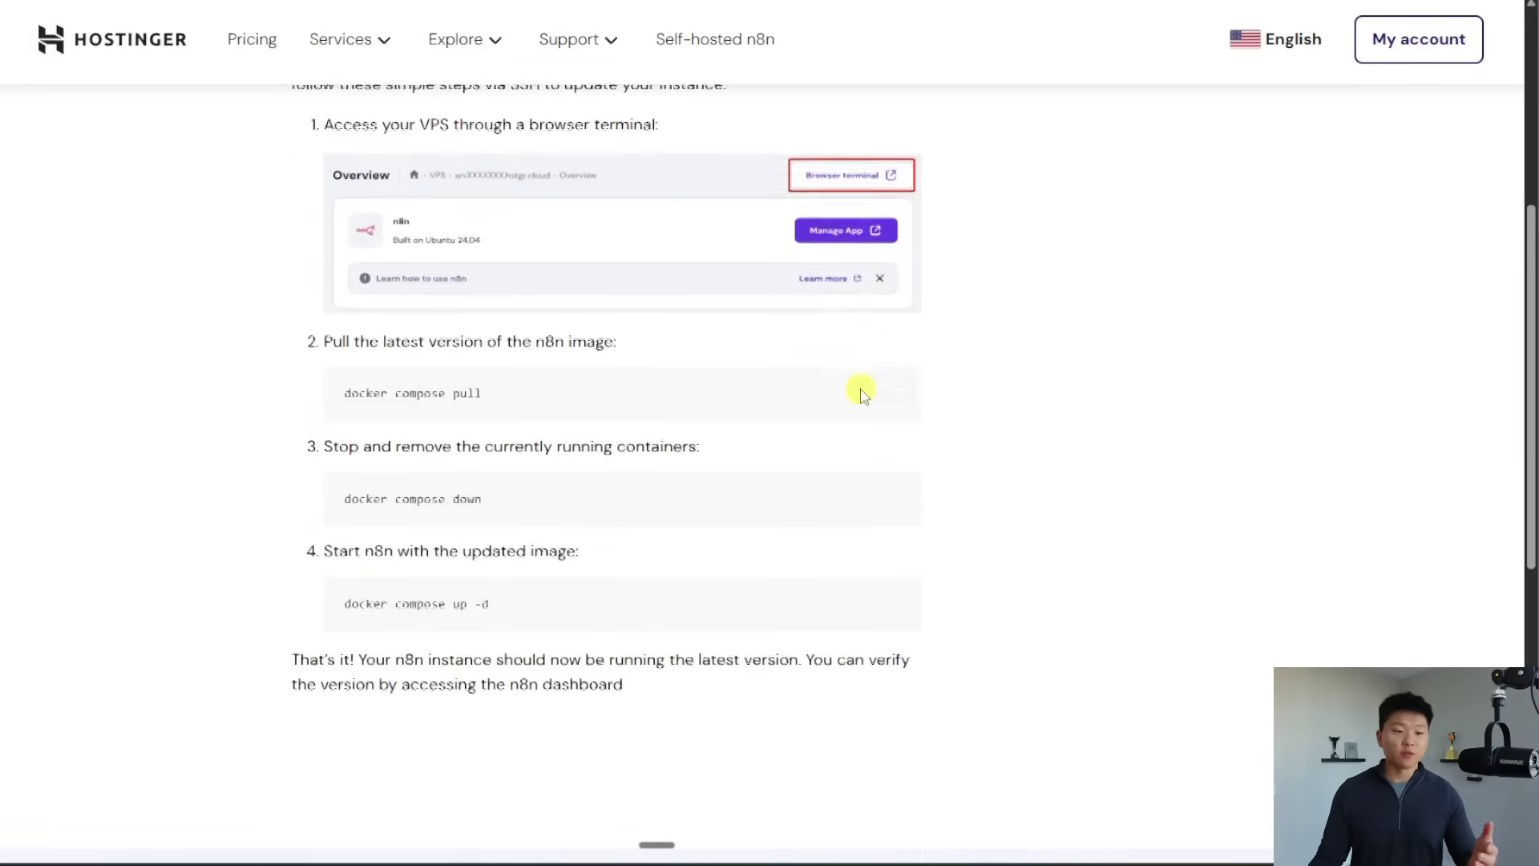
{"action": "scroll", "coordinate": [920, 420], "scroll_direction": "up", "scroll_amount": 1}
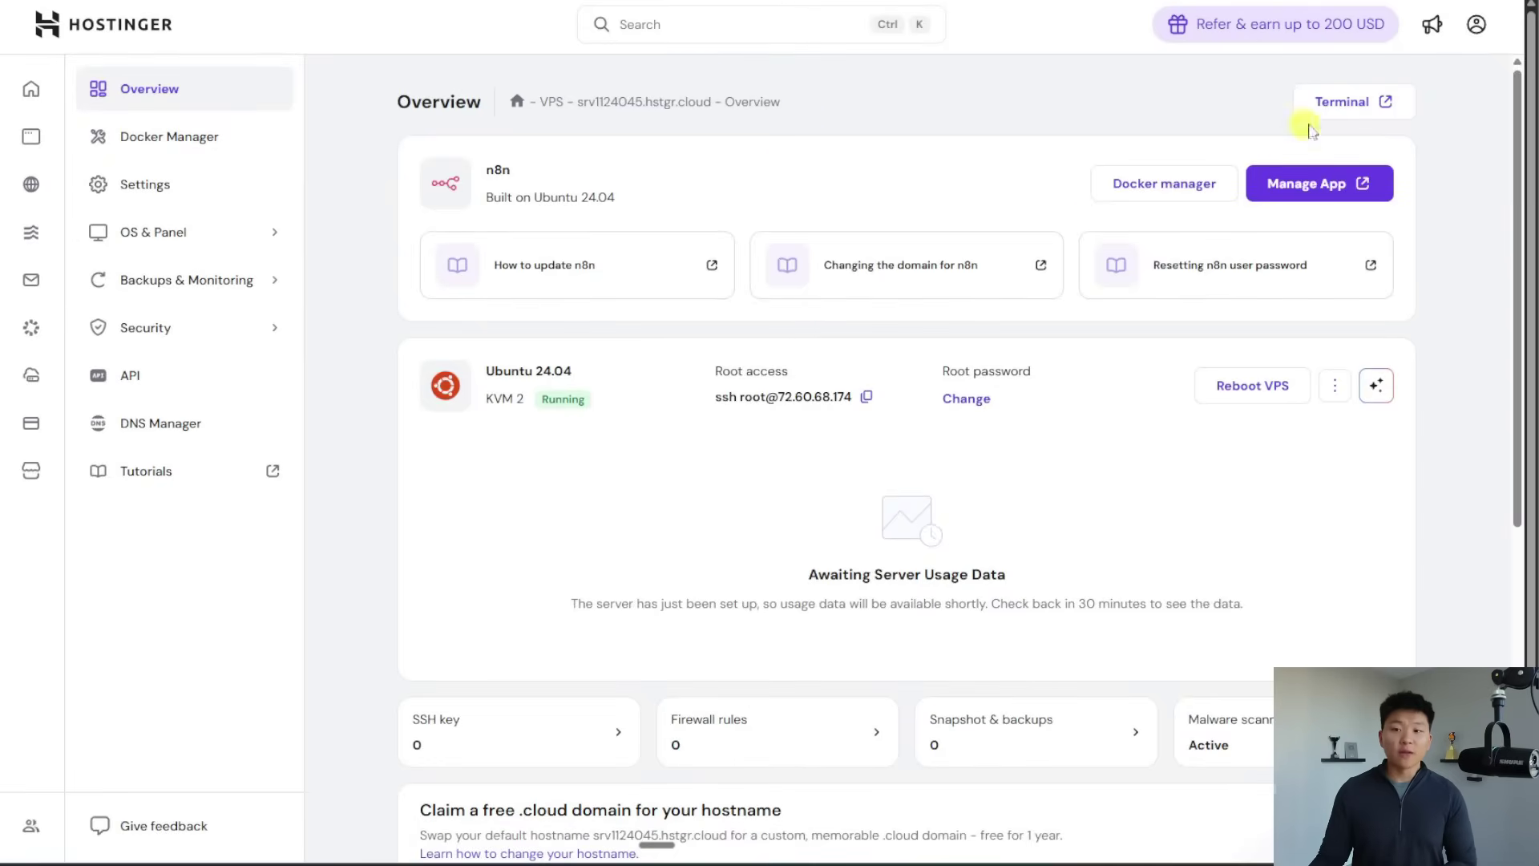
{"action": "left_click", "coordinate": [1374, 102]}
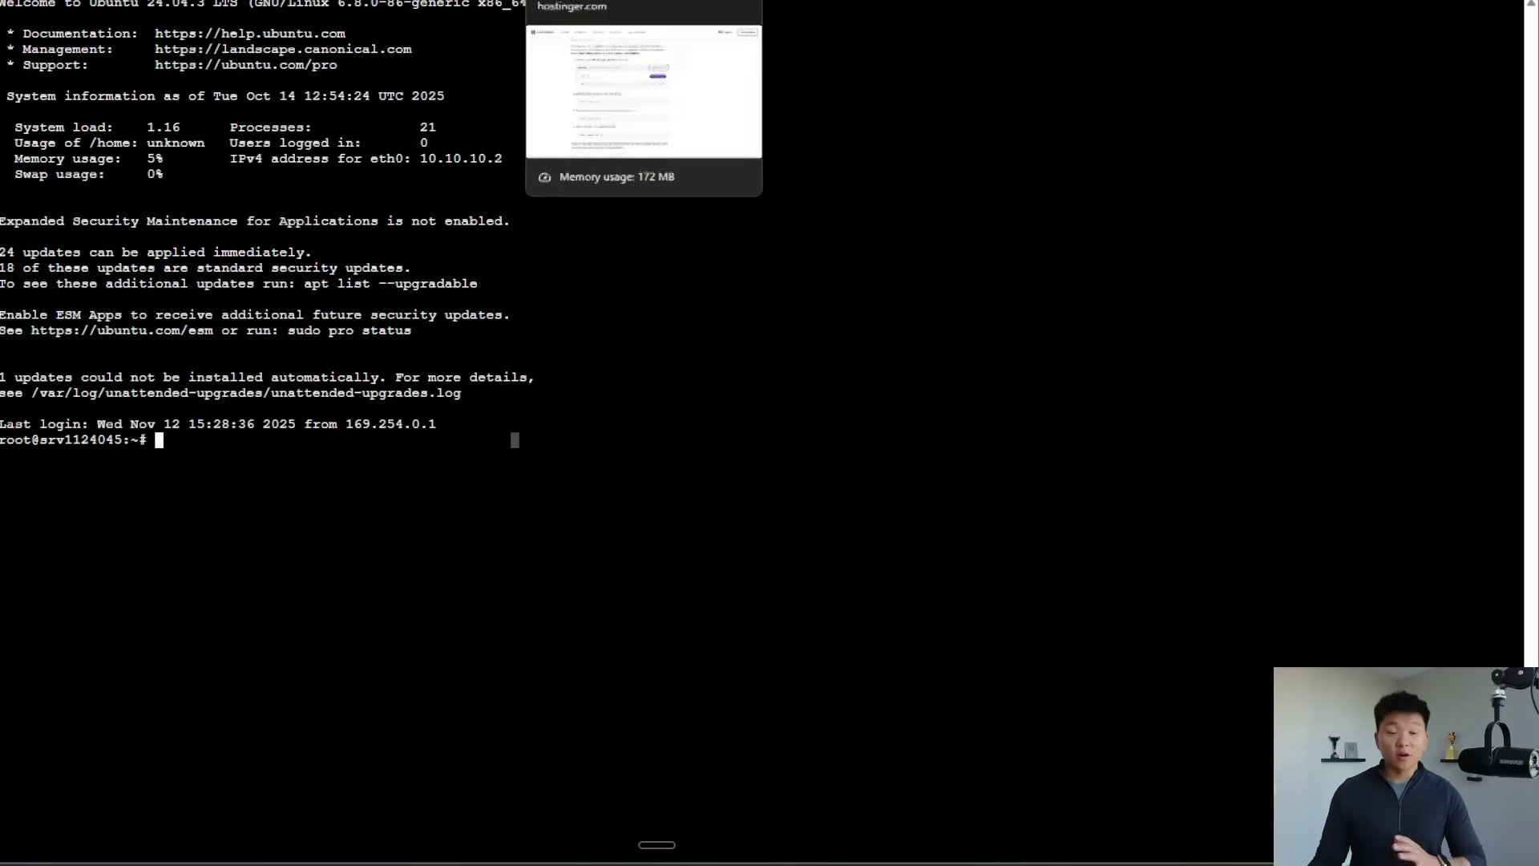
{"action": "left_click", "coordinate": [561, 2]}
- Copy 'docker compose pull' from the guide and run it in the VPS terminal
{"action": "triple_click", "coordinate": [446, 486]}
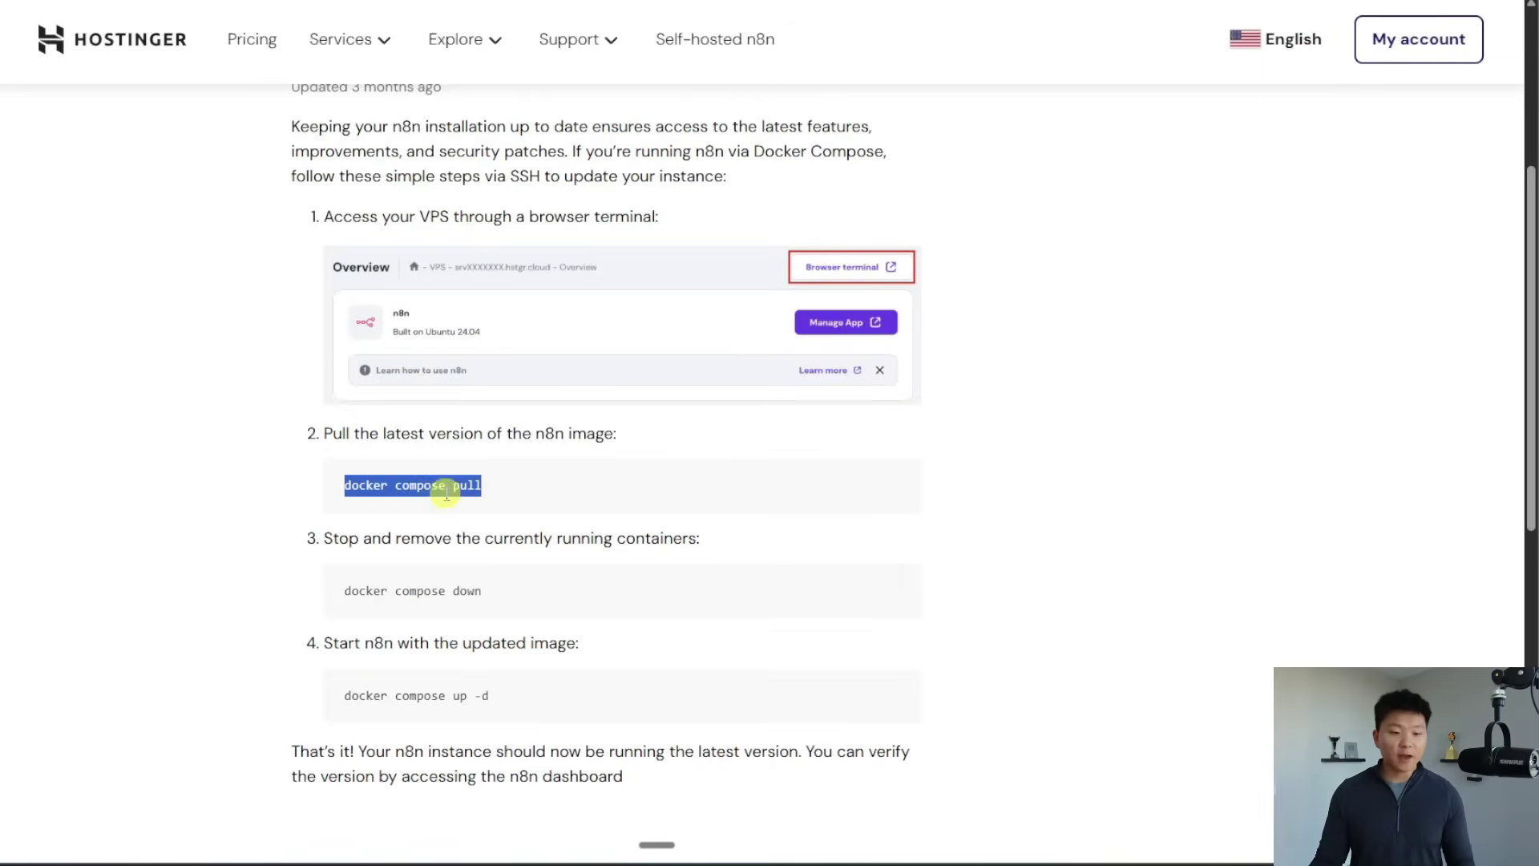
{"action": "key", "text": "ctrl+c"}
{"action": "key", "text": "ctrl+Tab"}
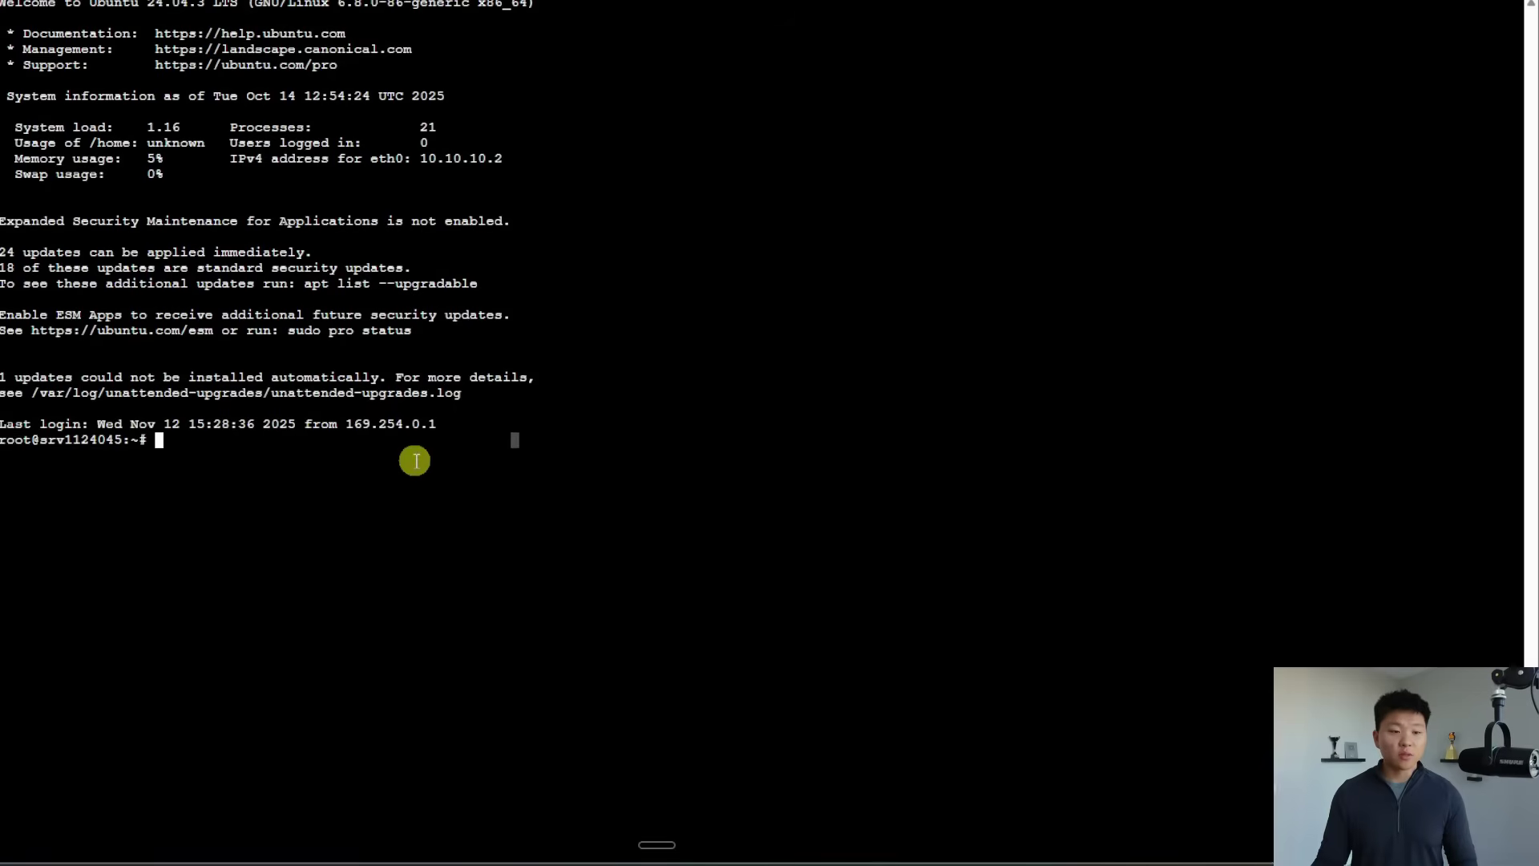
{"action": "right_click", "coordinate": [413, 462]}
{"action": "left_click", "coordinate": [459, 199]}
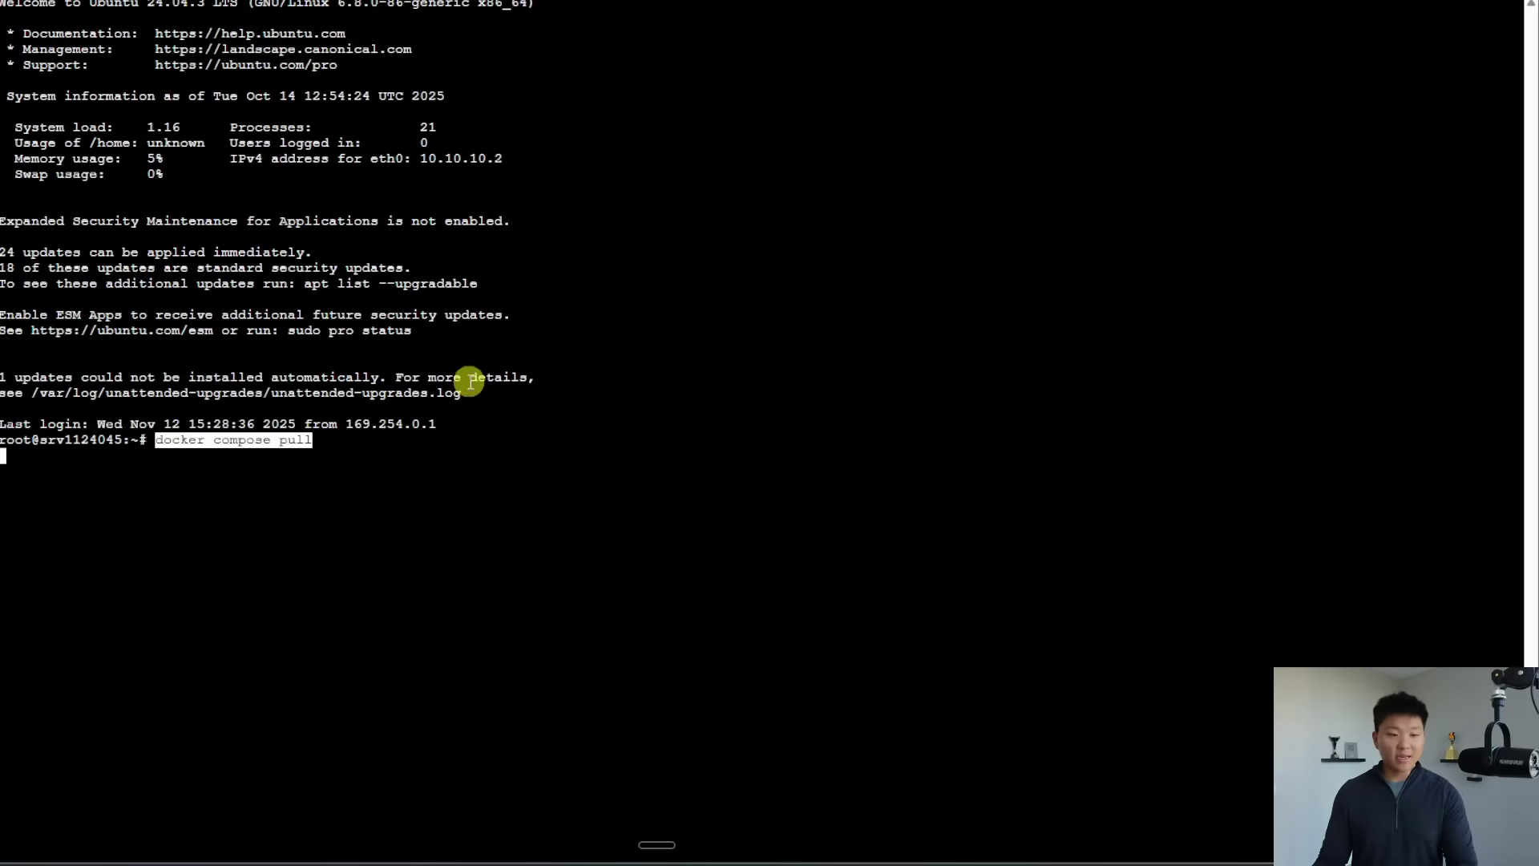
{"action": "key", "text": "Return"}
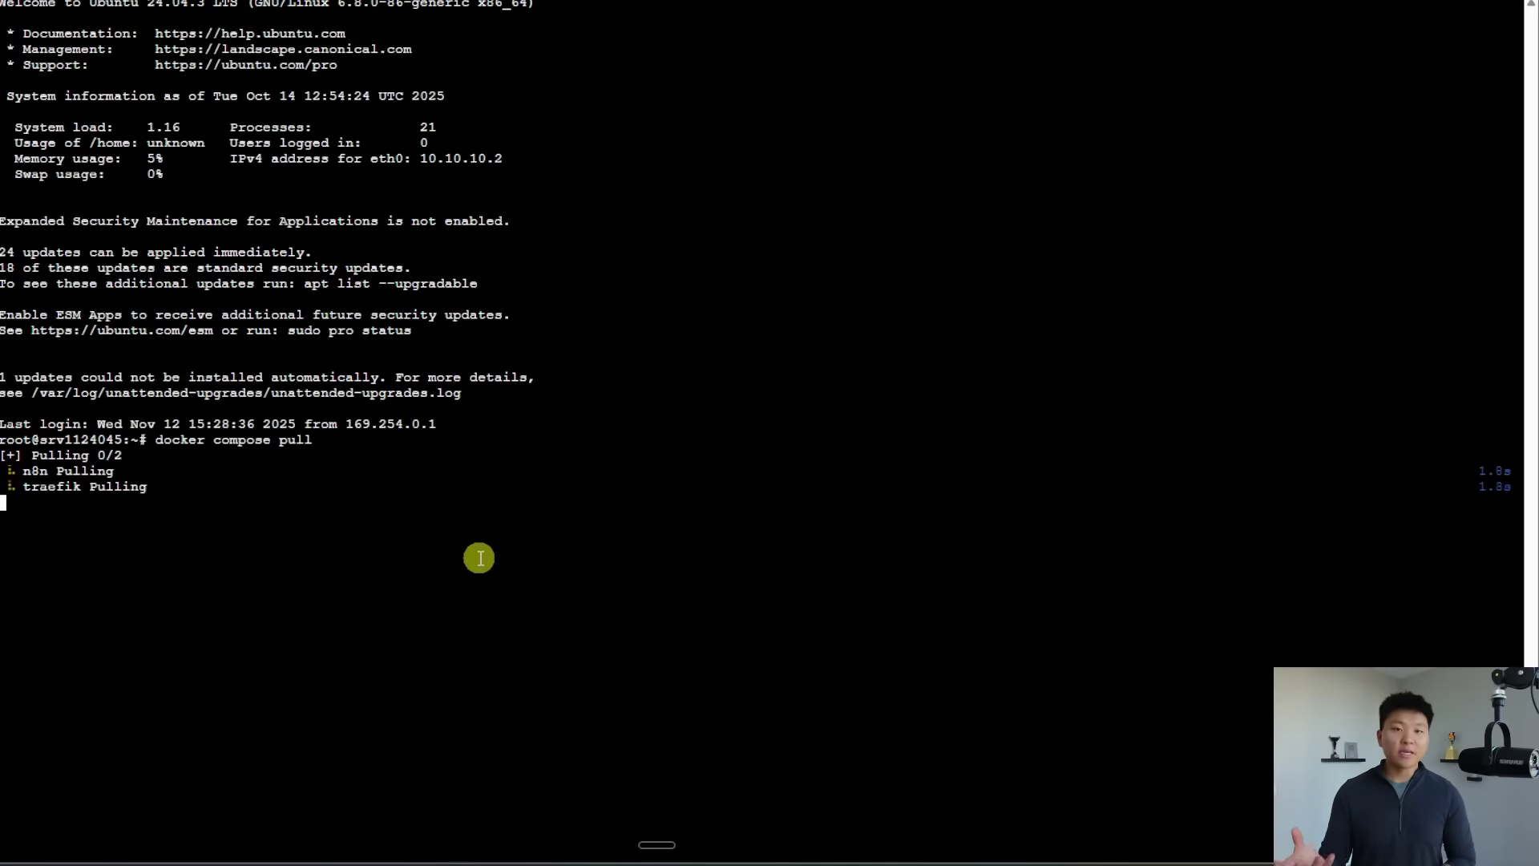
{"action": "key", "text": "ctrl+plus"}
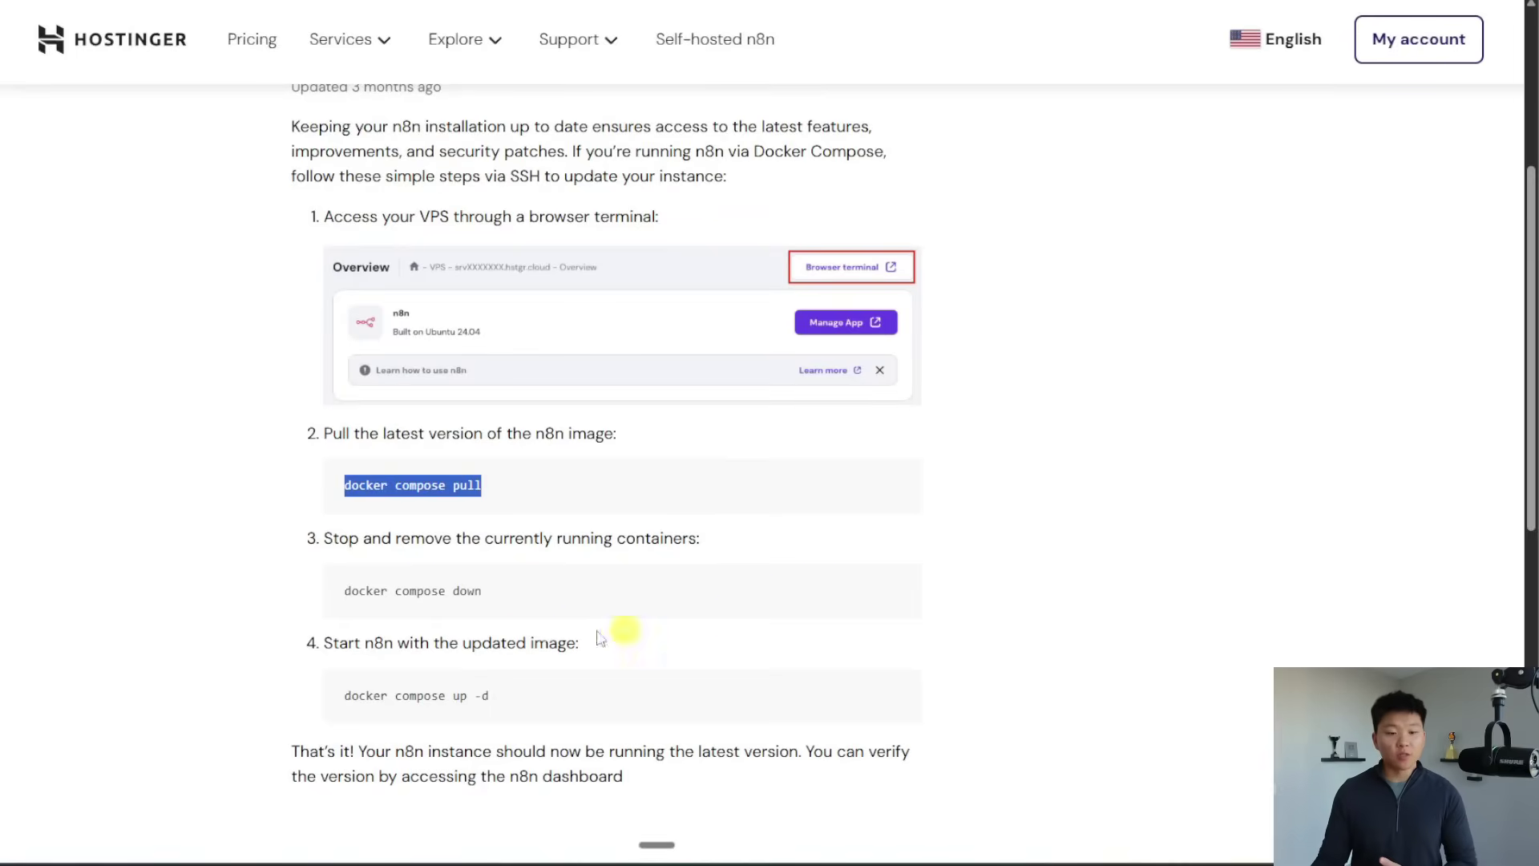
- Copy and run 'docker compose down' to stop the n8n and traefik containers
{"action": "triple_click", "coordinate": [419, 591]}
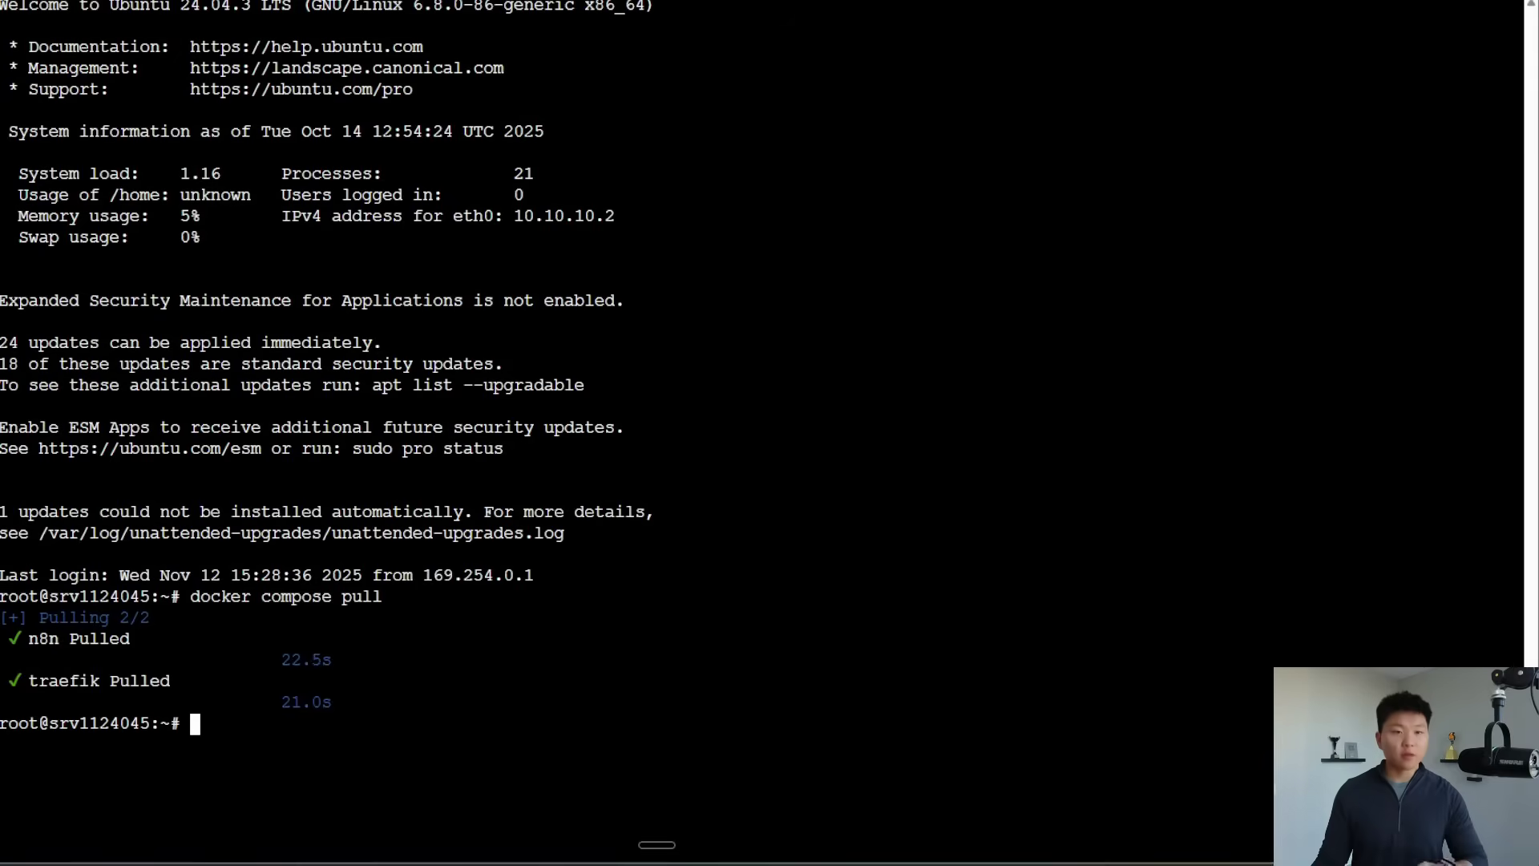
{"action": "right_click", "coordinate": [234, 724]}
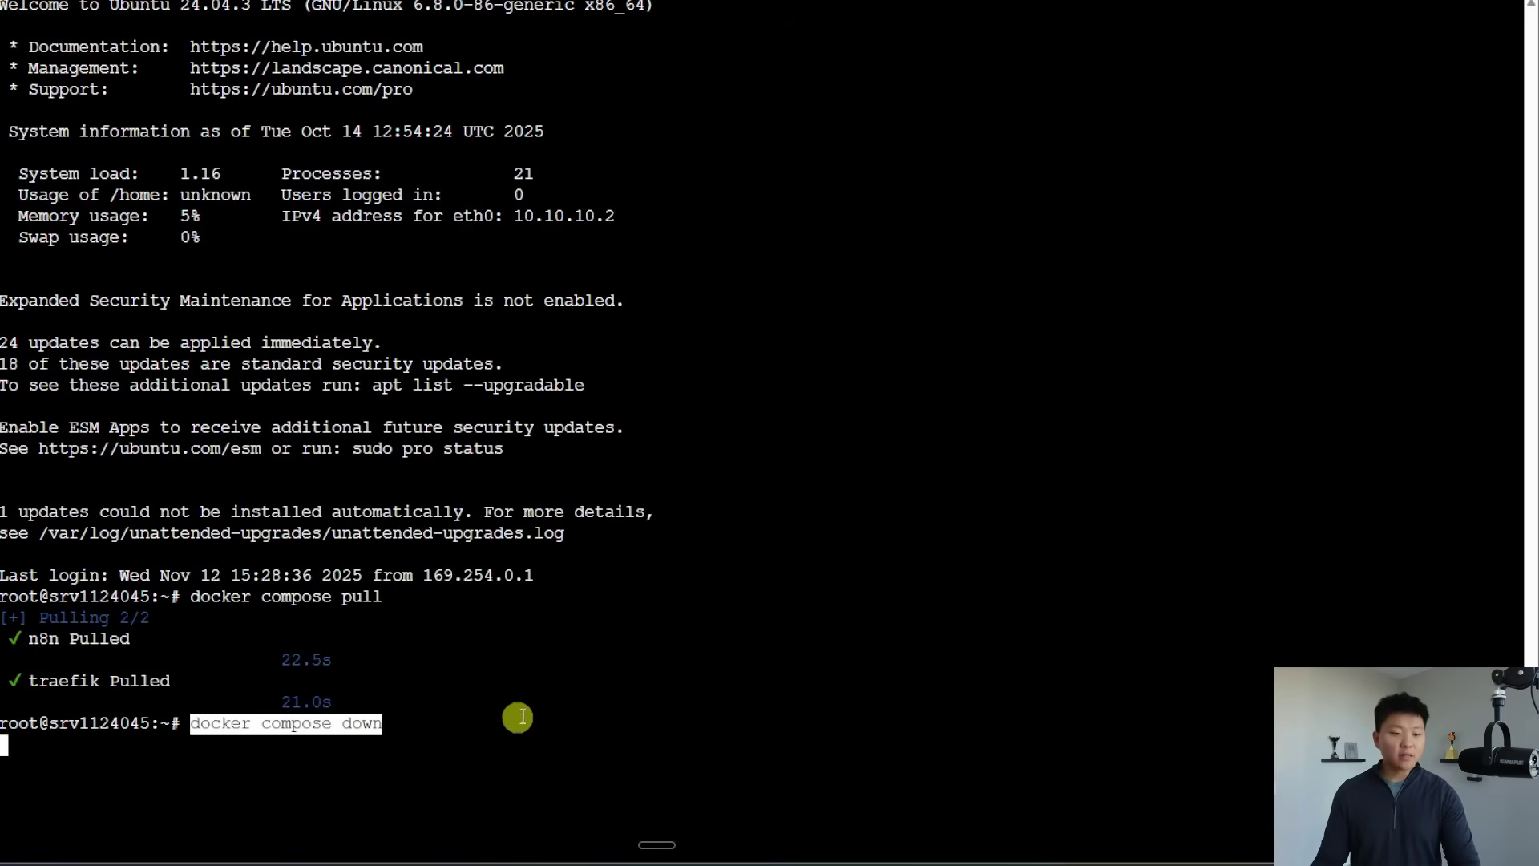
{"action": "key", "text": "Return"}
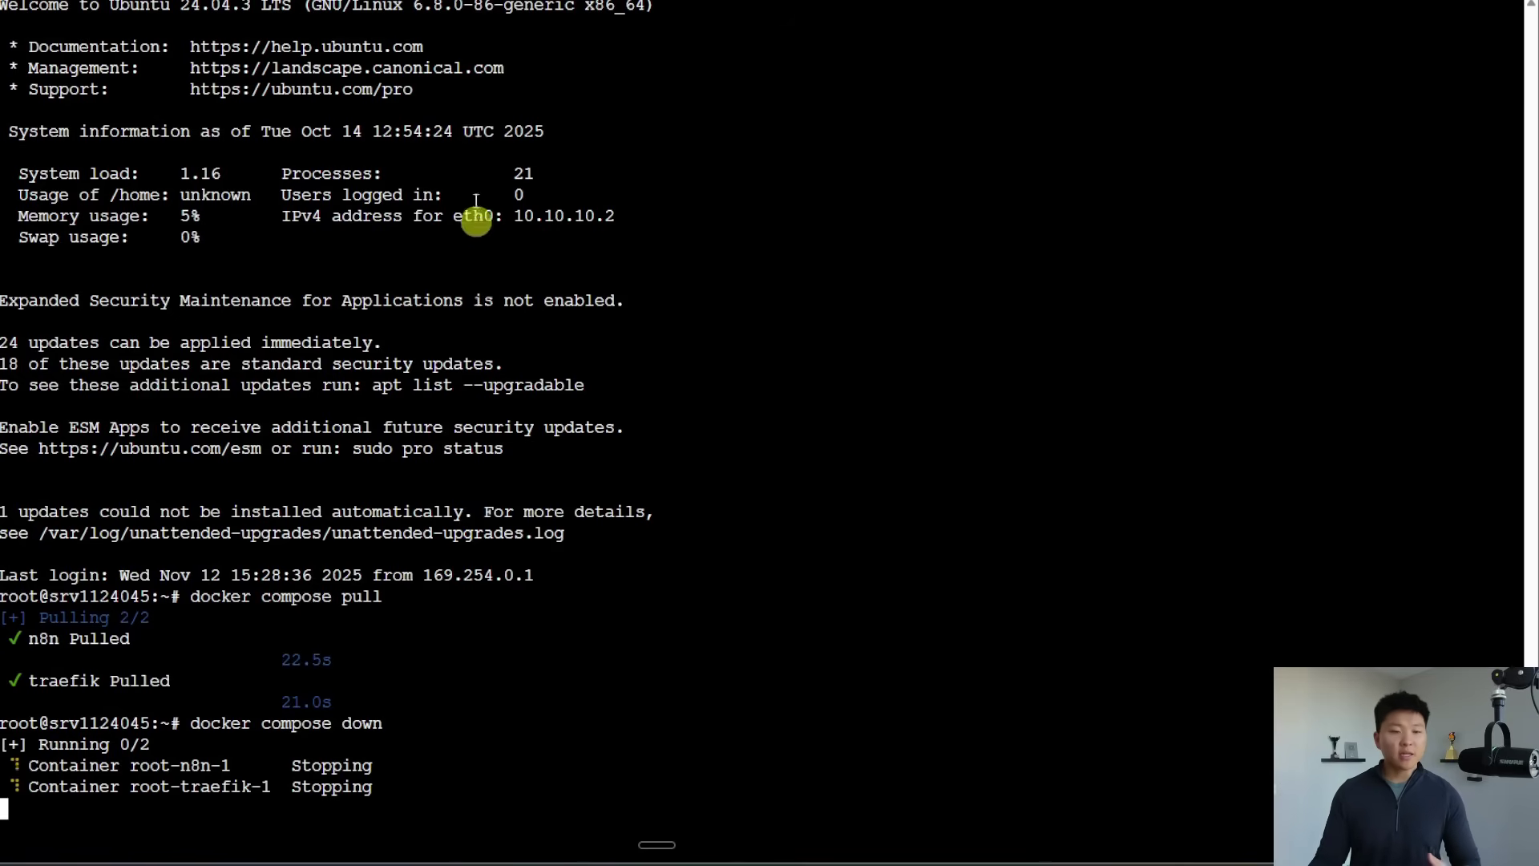
{"action": "left_click", "coordinate": [367, 3]}
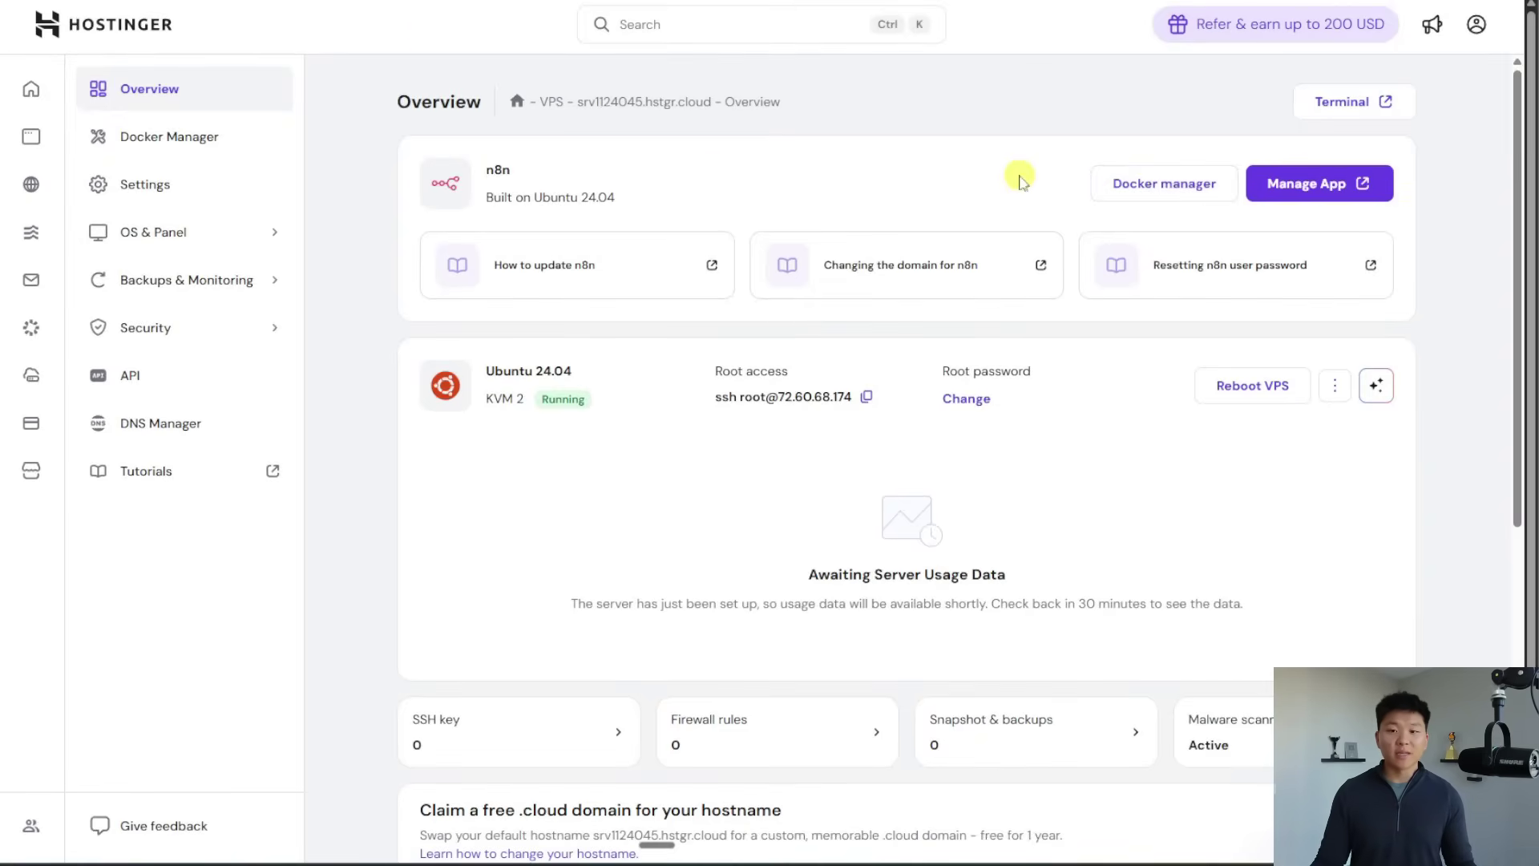
- Check in Docker Manager that the root project's containers are removed, then go back to the guide
{"action": "left_click", "coordinate": [1138, 184]}
{"action": "left_click", "coordinate": [501, 236]}
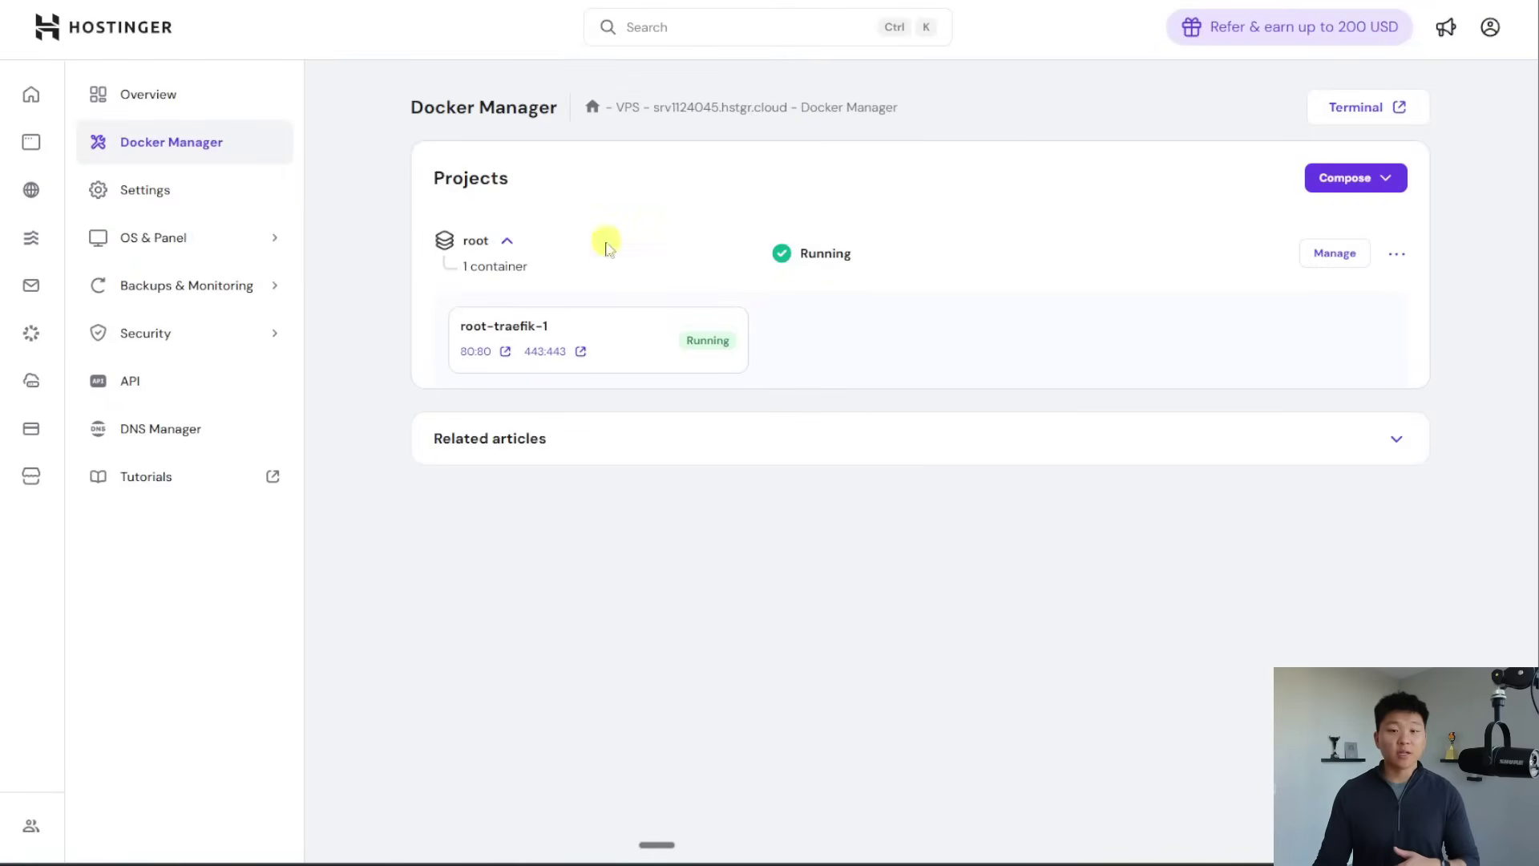
{"action": "key", "text": "ctrl+r"}
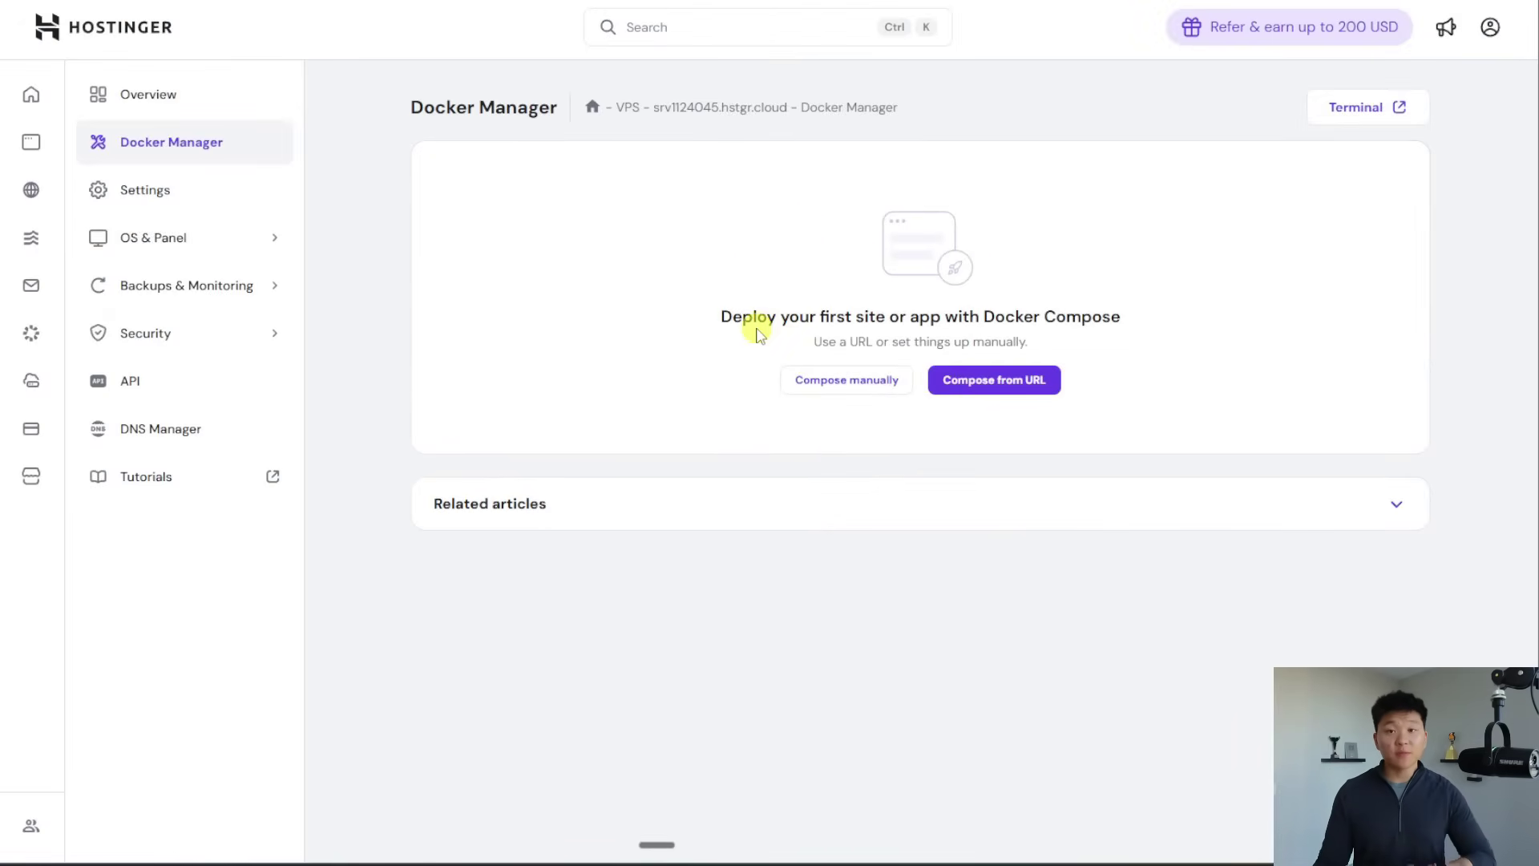
{"action": "left_click", "coordinate": [586, 1]}
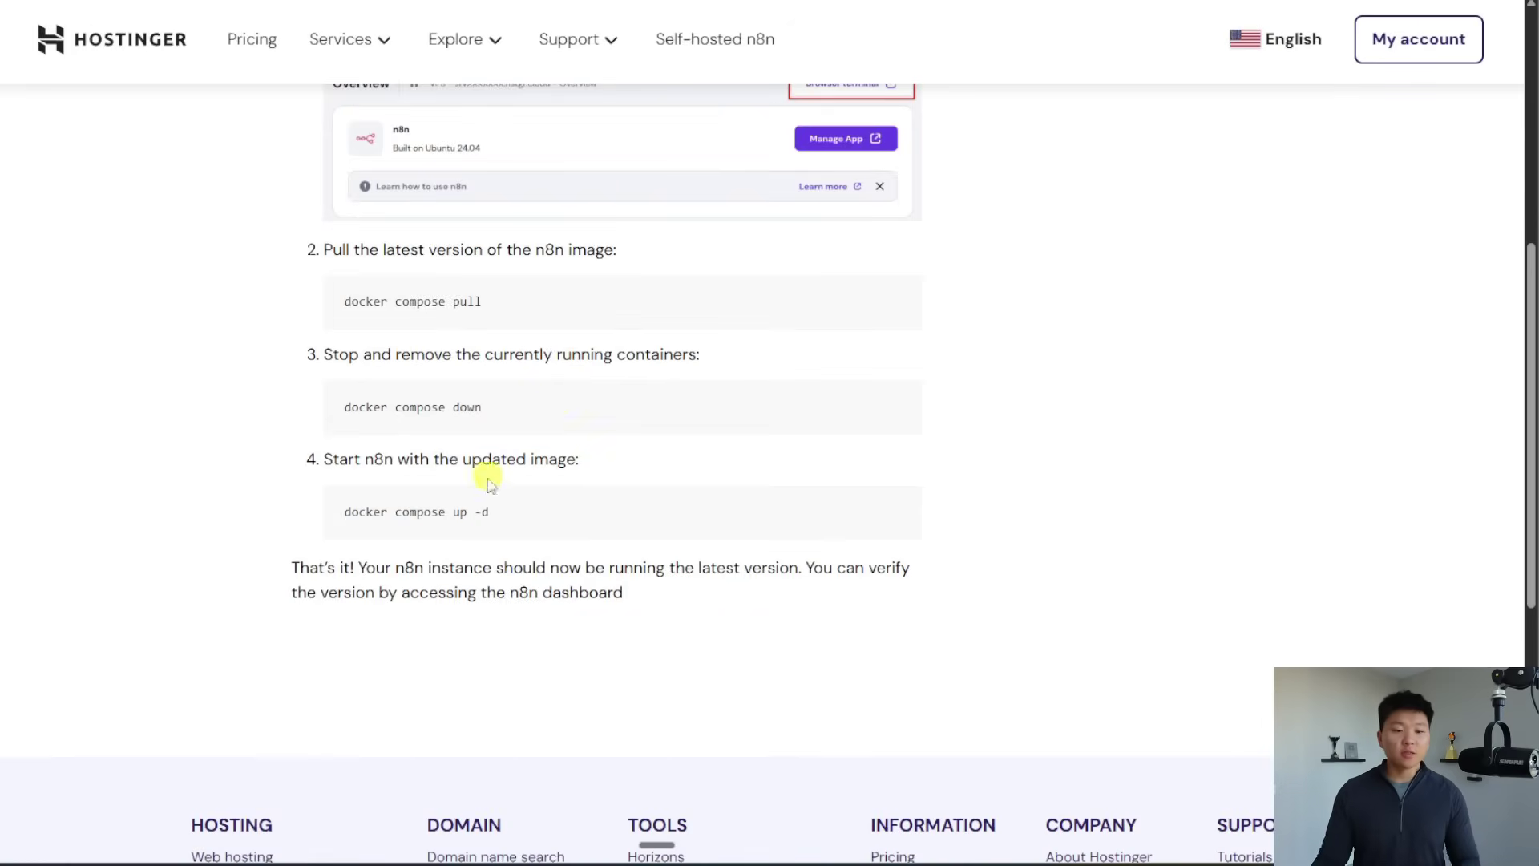
- Run 'docker compose up -d' in the VPS terminal, re-pasting it after the first attempt fails
{"action": "triple_click", "coordinate": [447, 510]}
{"action": "key", "text": "ctrl+c"}
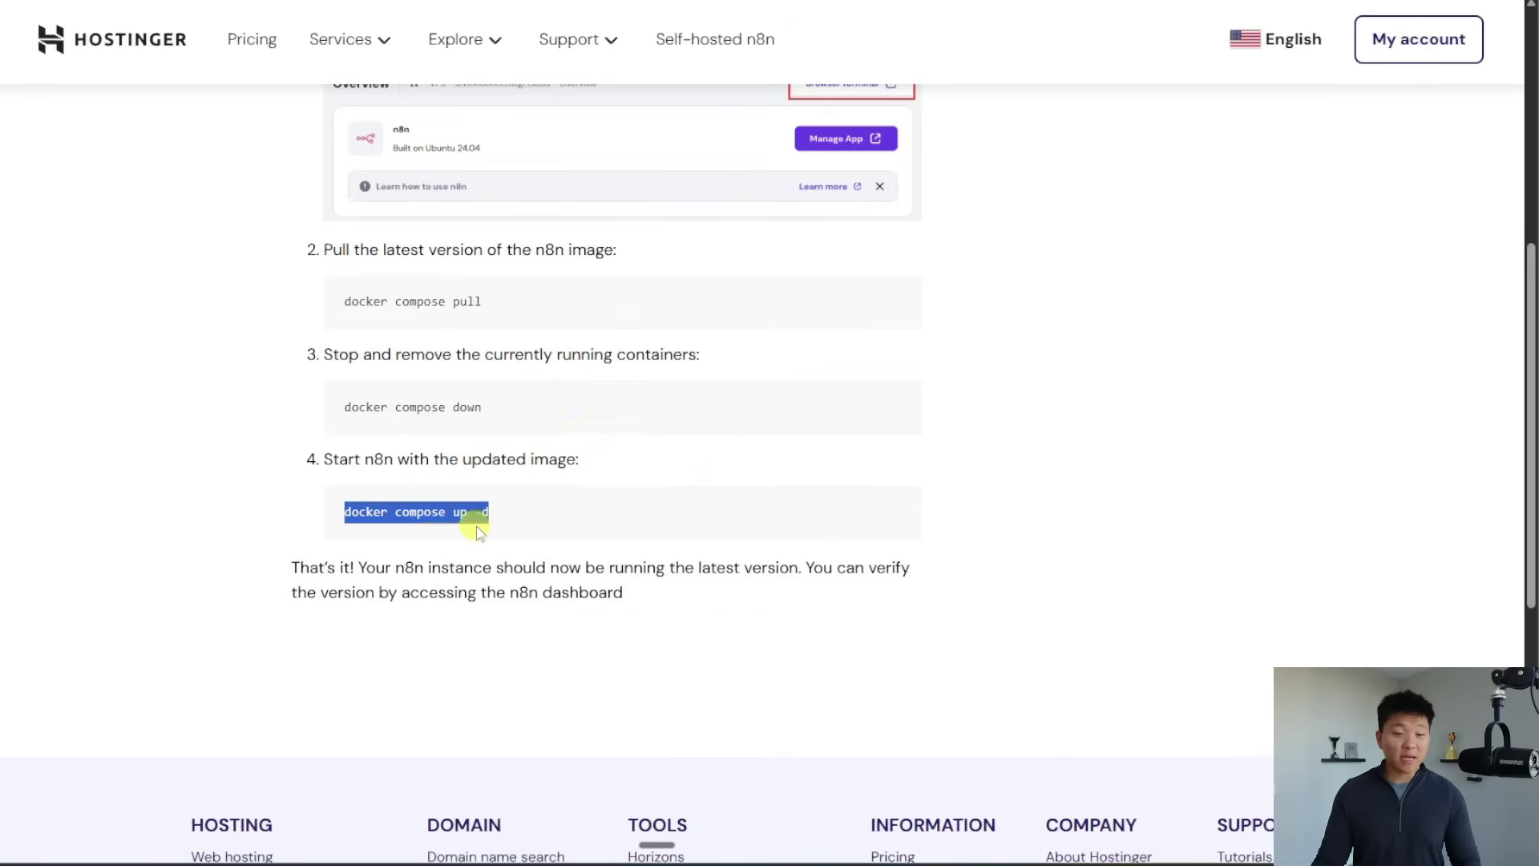
{"action": "mouse_move", "coordinate": [516, 0]}
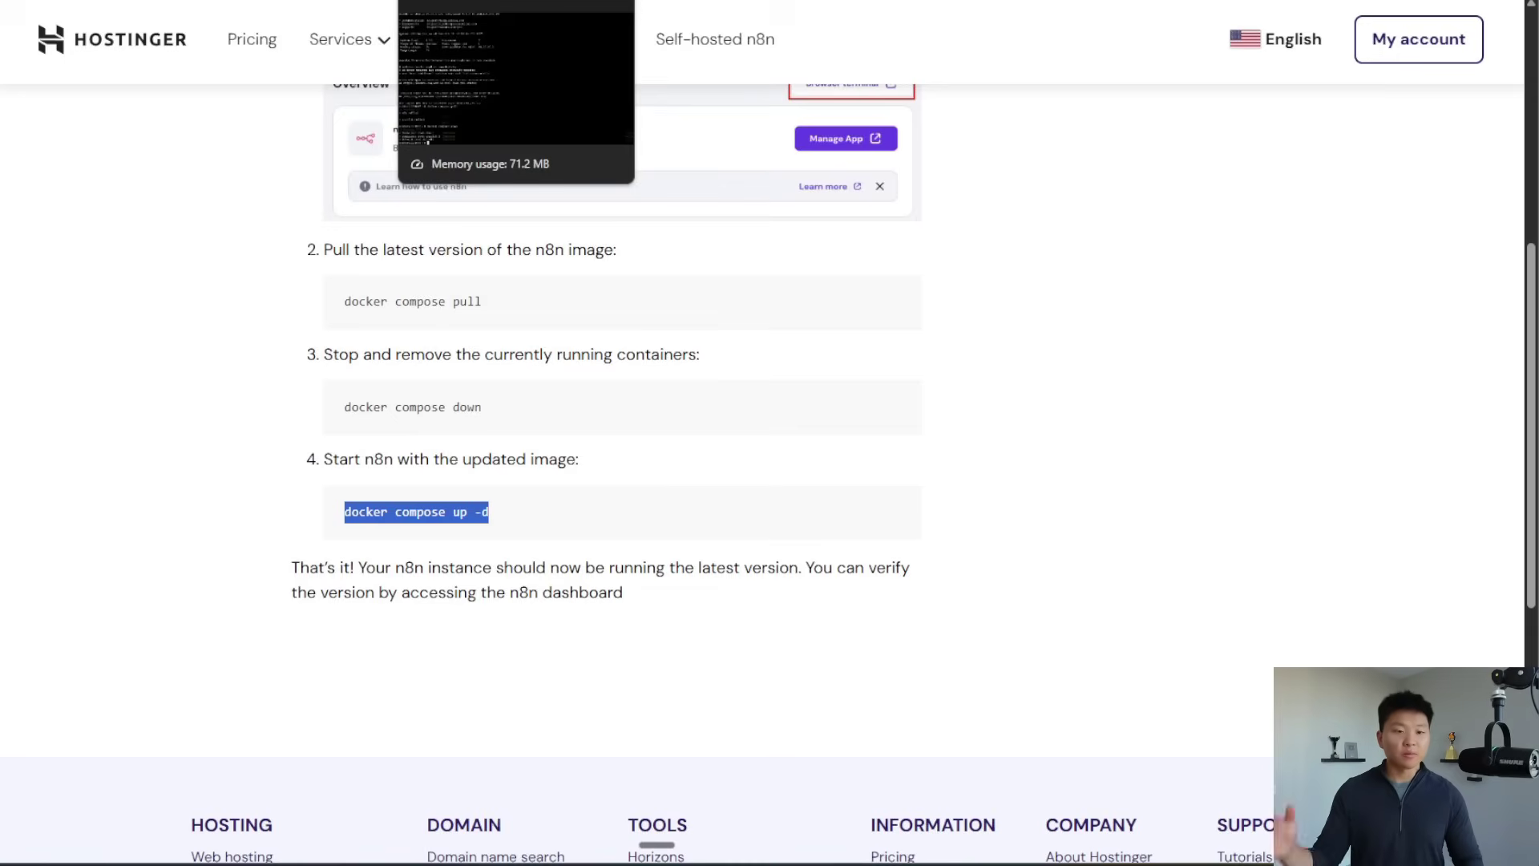
{"action": "left_click", "coordinate": [517, 1]}
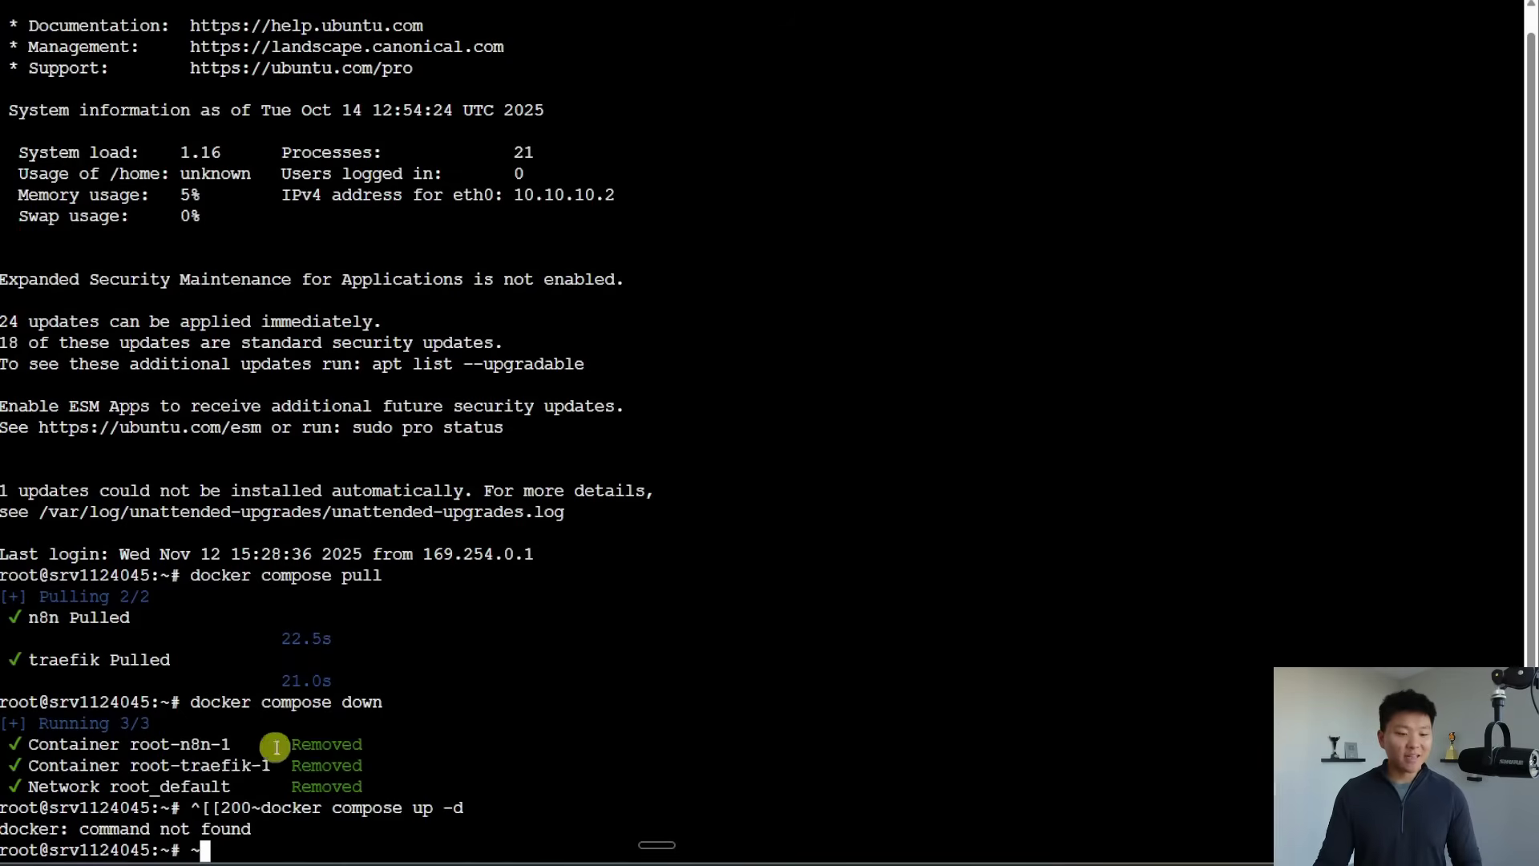
{"action": "right_click", "coordinate": [255, 842]}
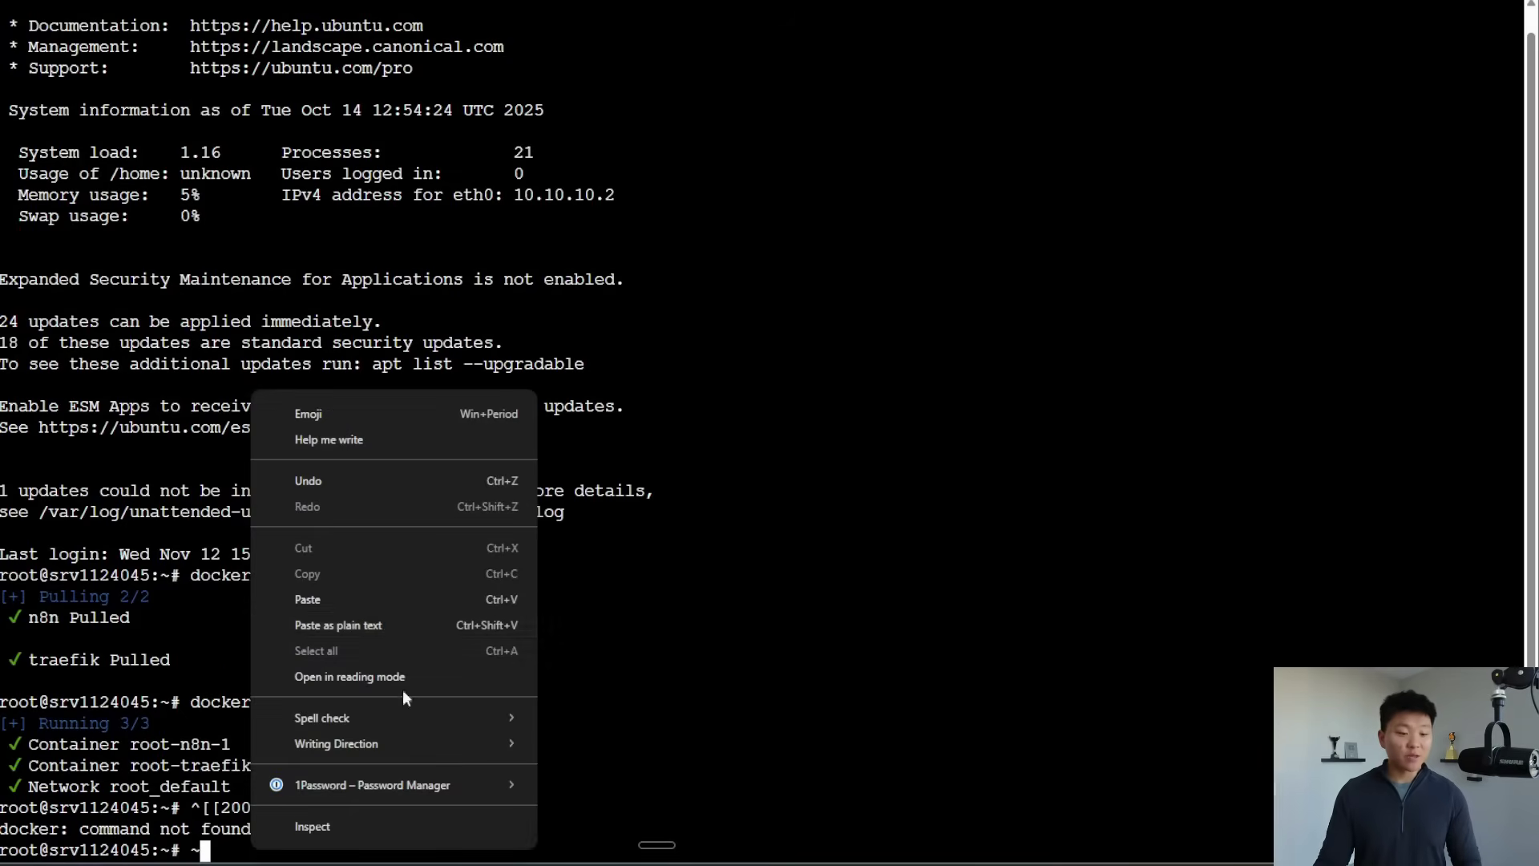
{"action": "left_click", "coordinate": [407, 596]}
{"action": "key", "text": "Return"}
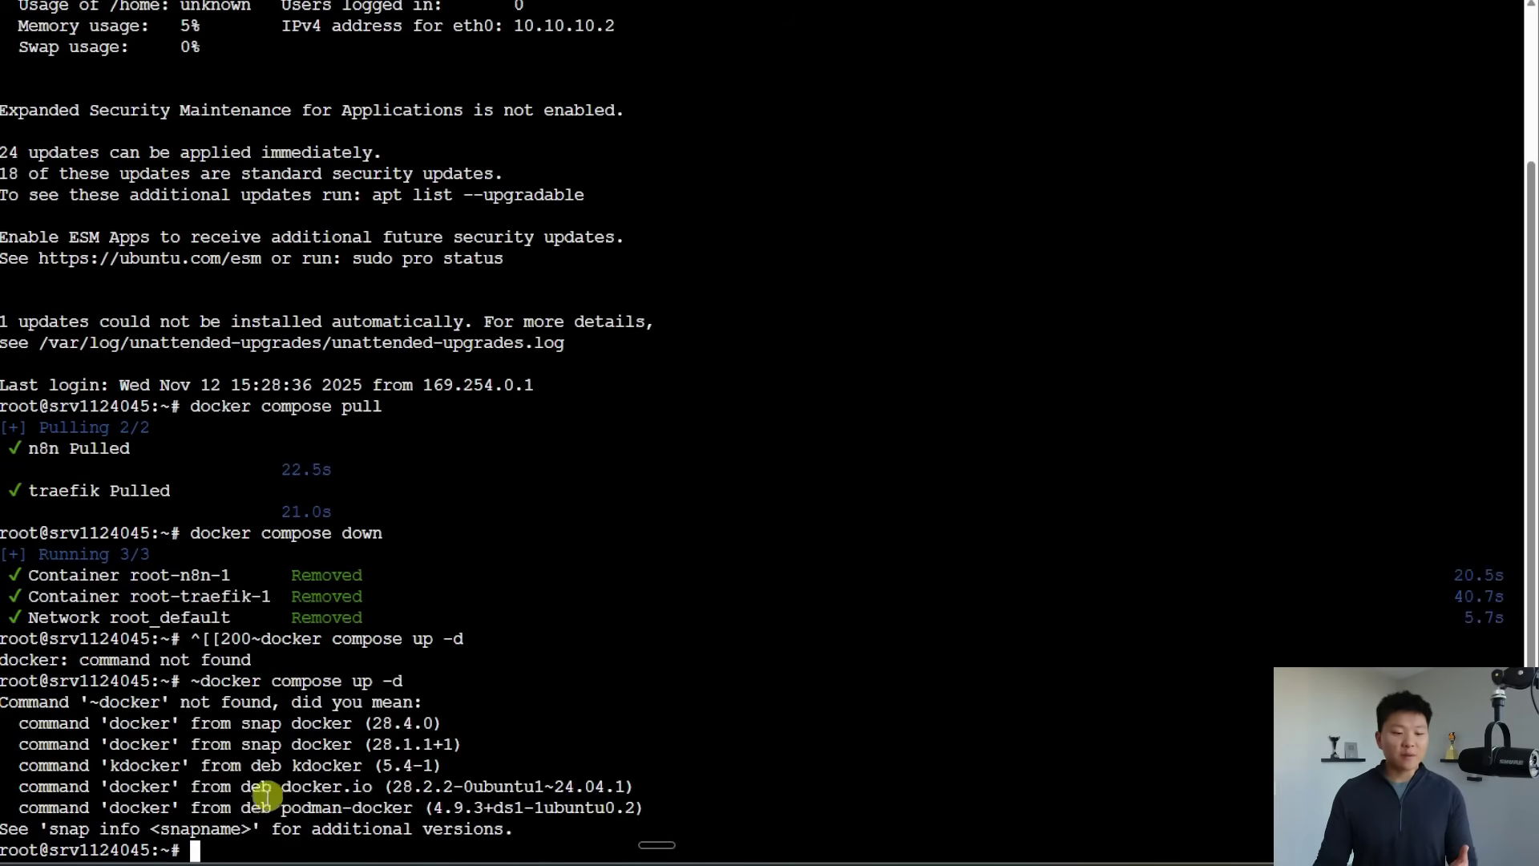
{"action": "right_click", "coordinate": [287, 829]}
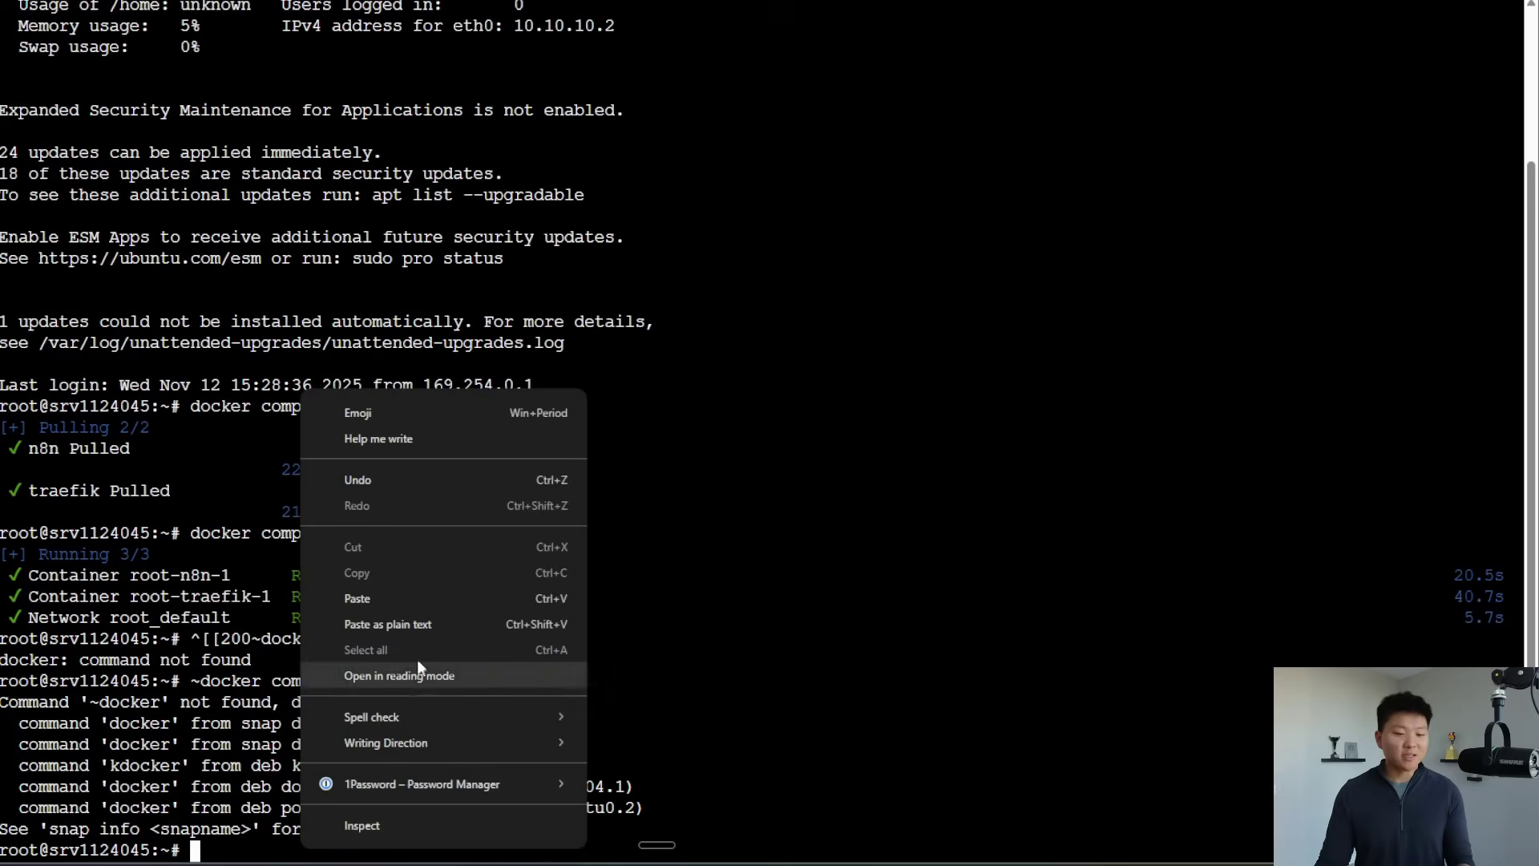
{"action": "left_click", "coordinate": [428, 603]}
{"action": "key", "text": "Return"}
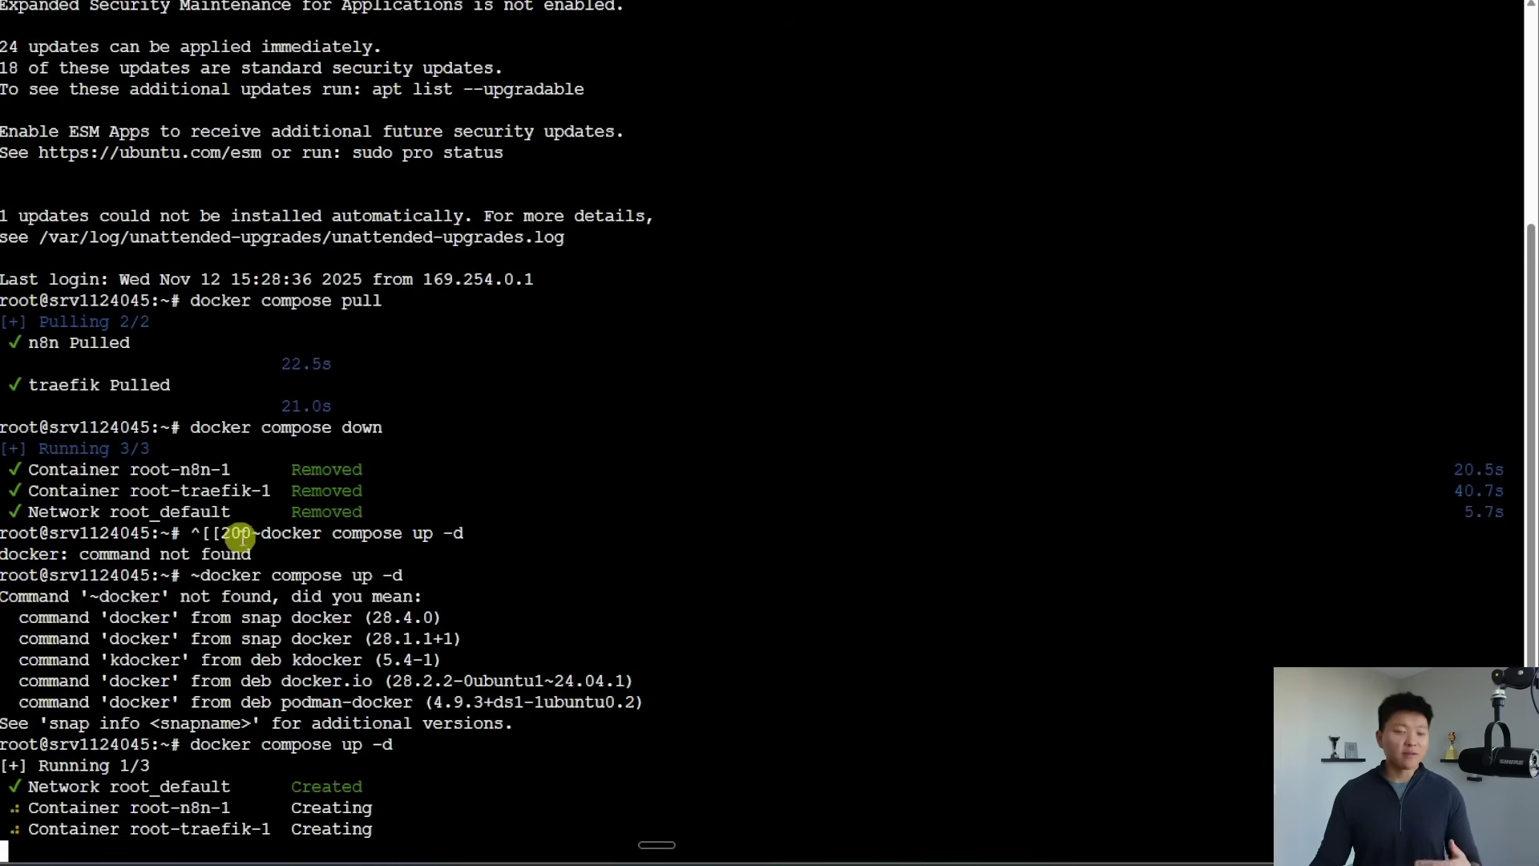
{"action": "left_click_drag", "start_coordinate": [259, 533], "coordinate": [211, 533]}
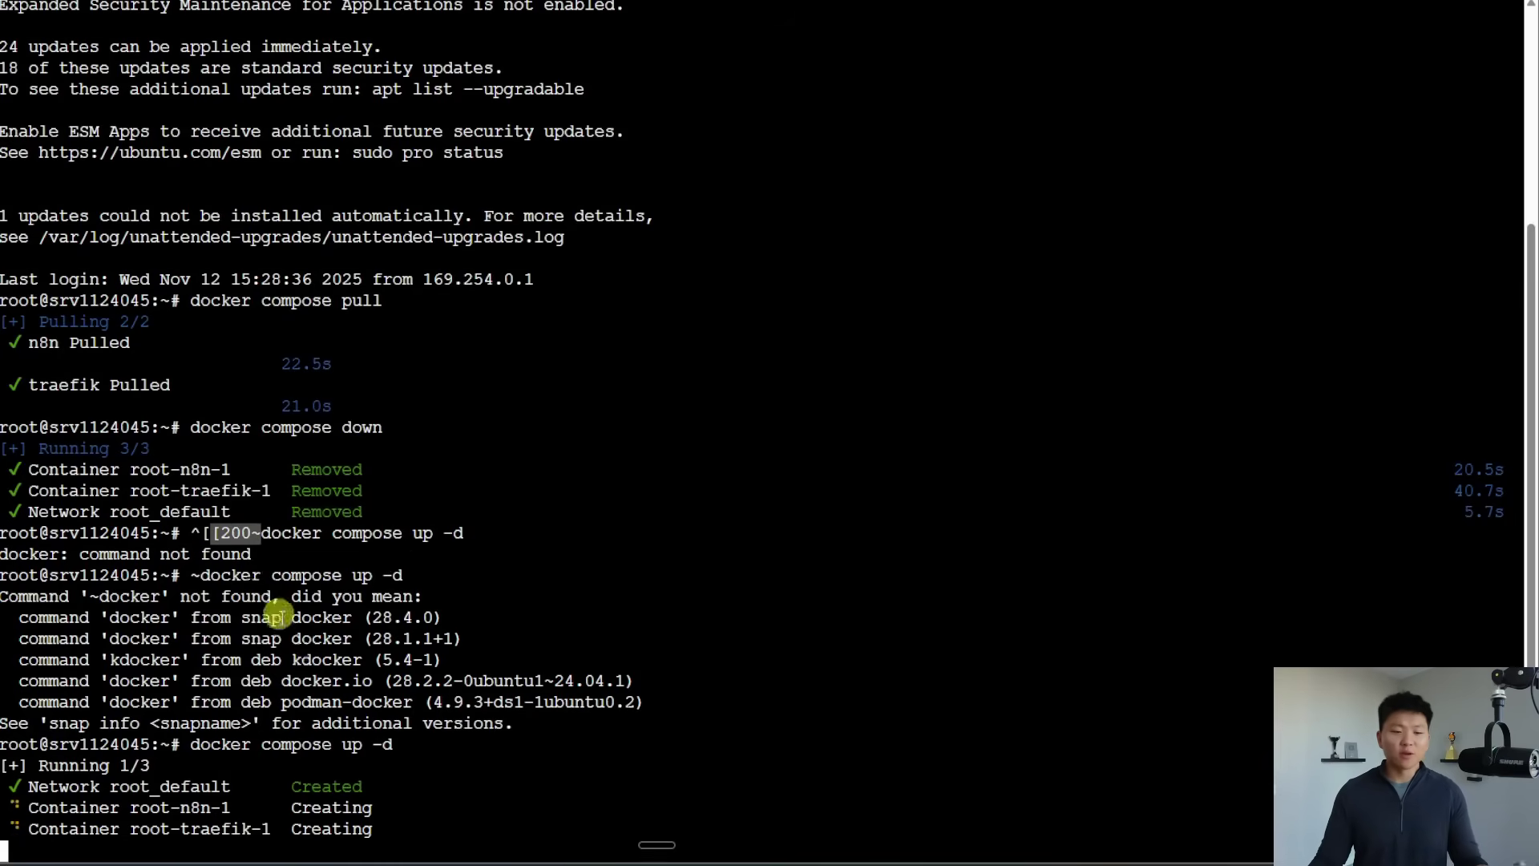
{"action": "left_click", "coordinate": [470, 734]}
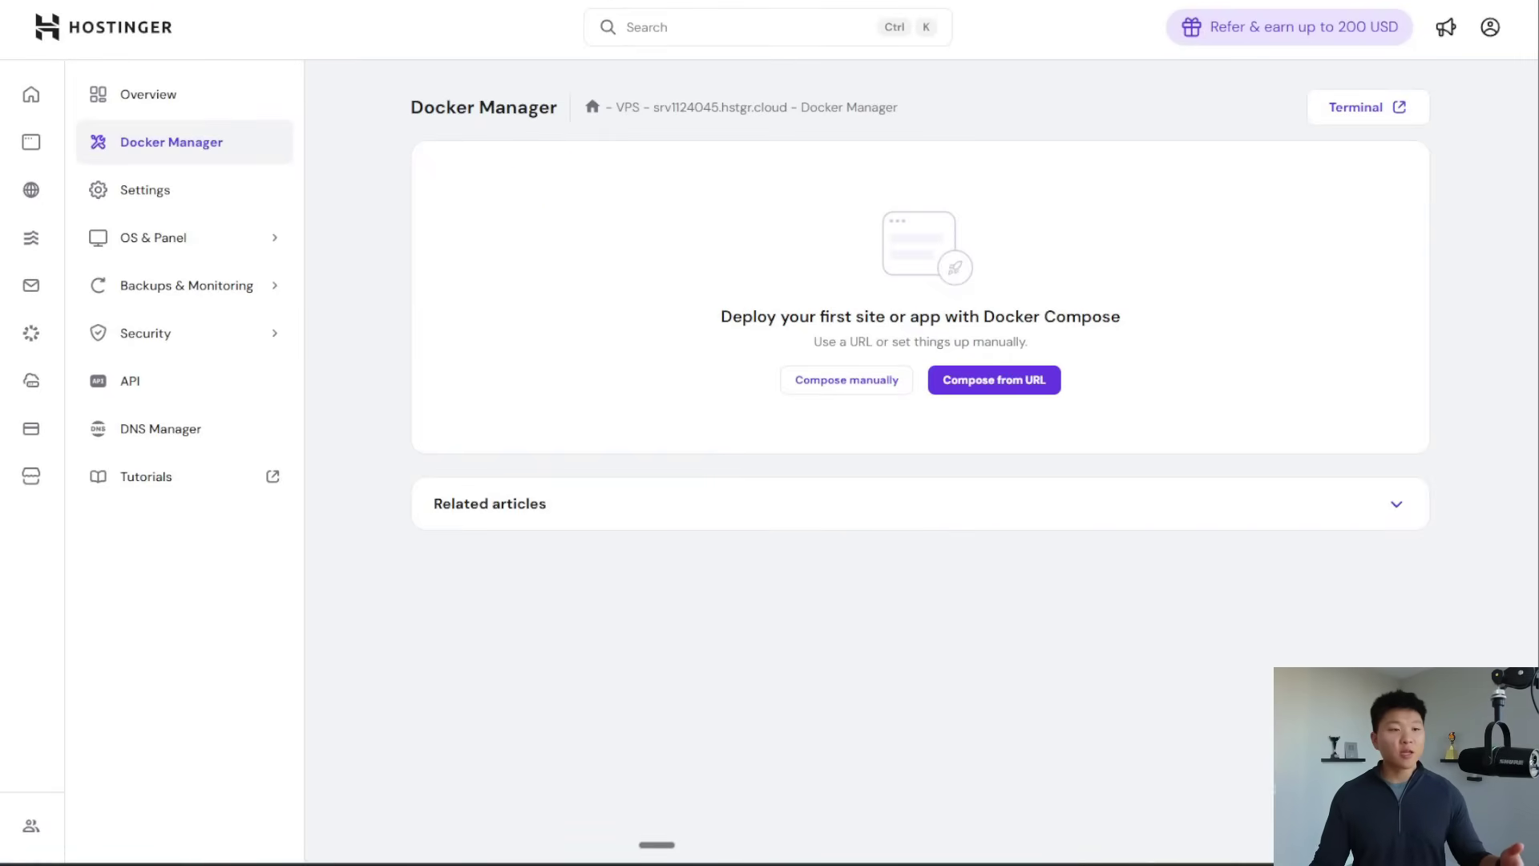
- Verify n8n and traefik are running in Docker Manager, then launch n8n with Manage App
{"action": "left_click", "coordinate": [243, 148]}
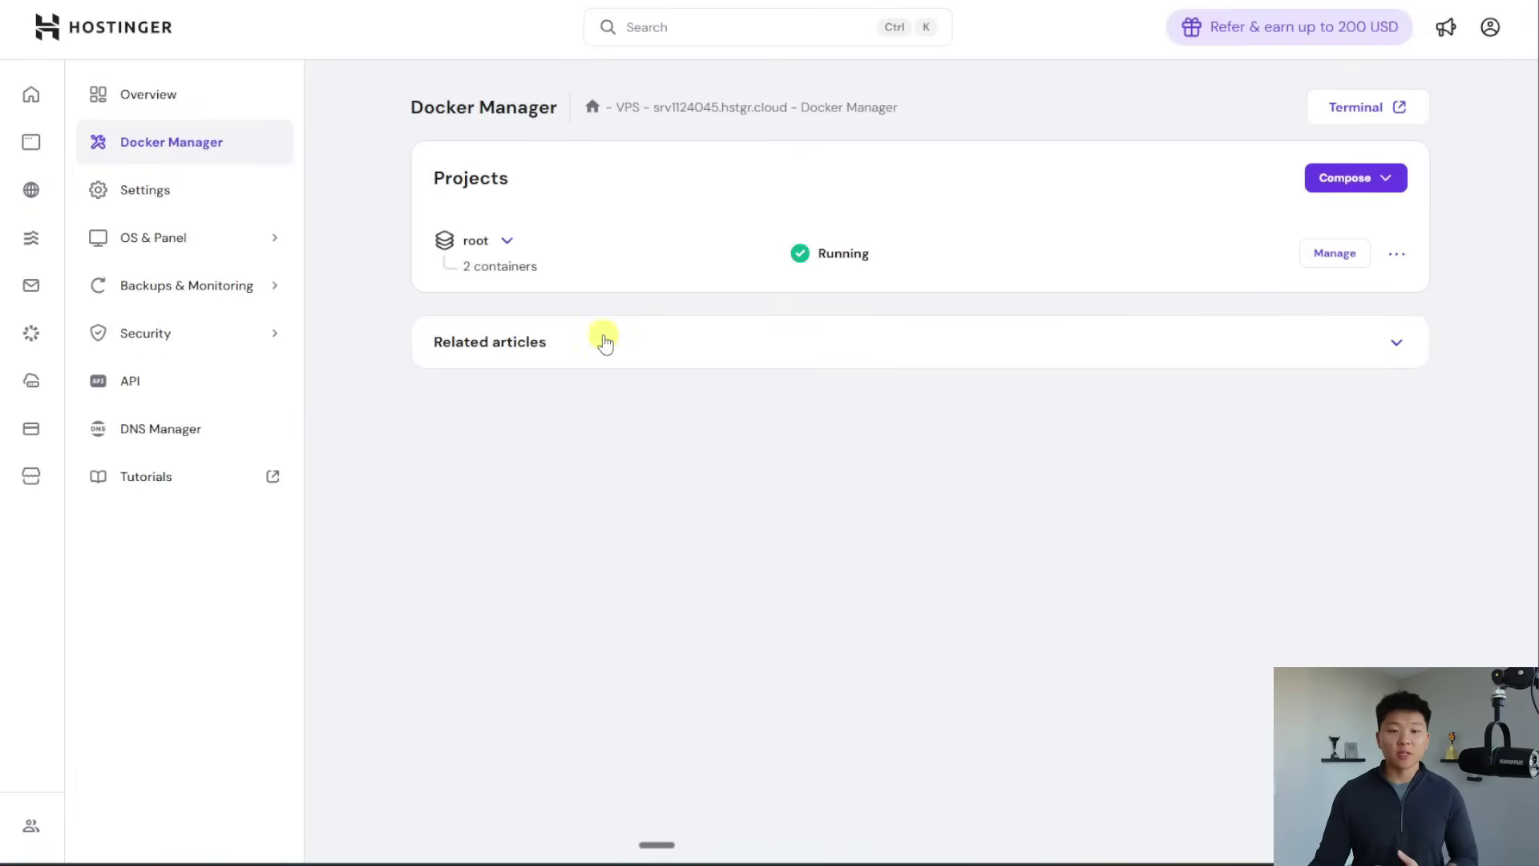
{"action": "left_click", "coordinate": [506, 240]}
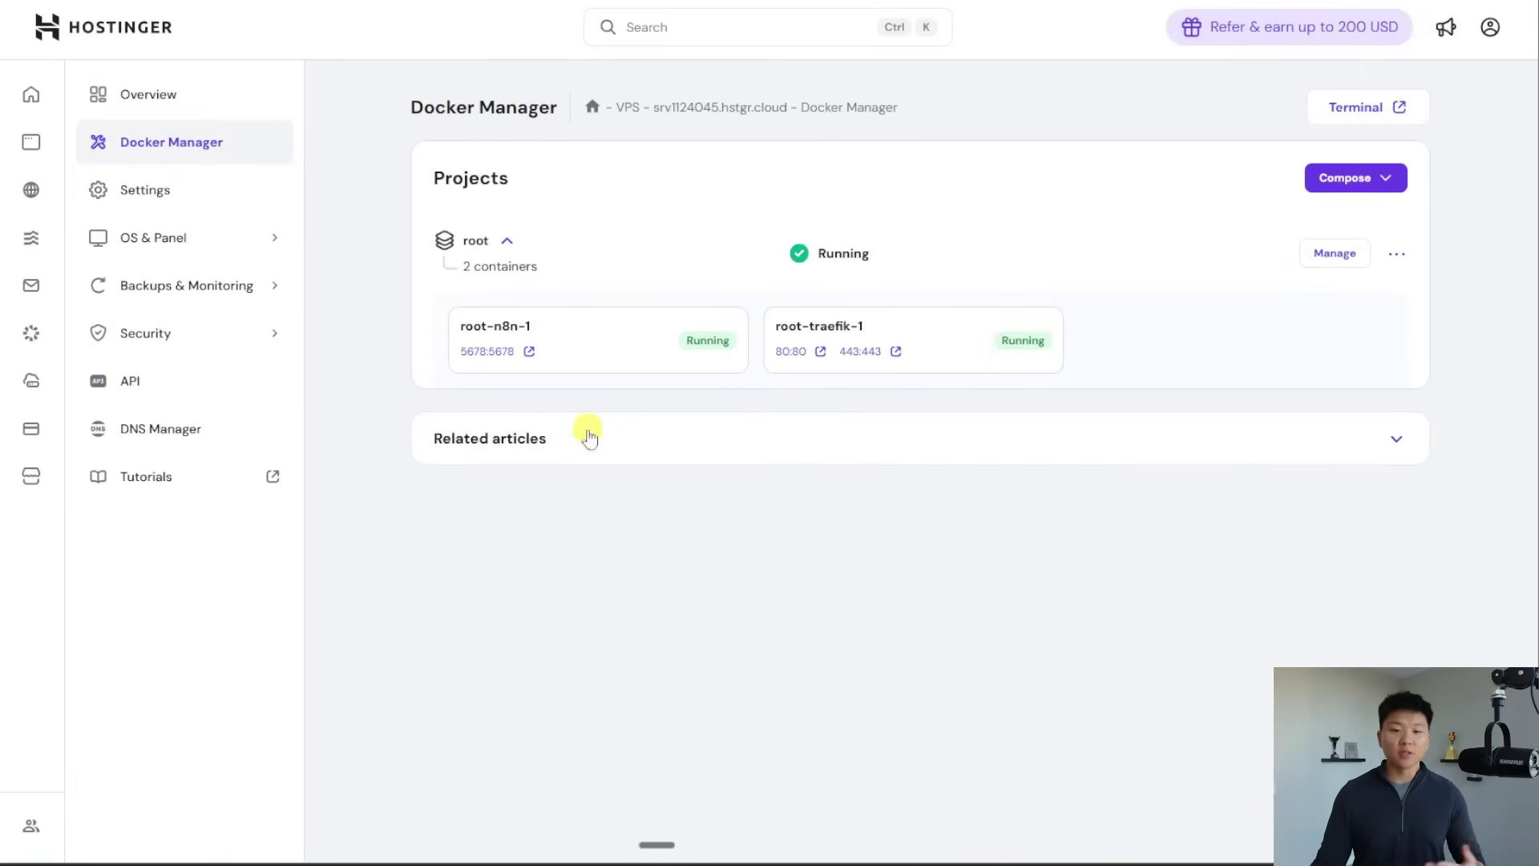
{"action": "left_click", "coordinate": [159, 95]}
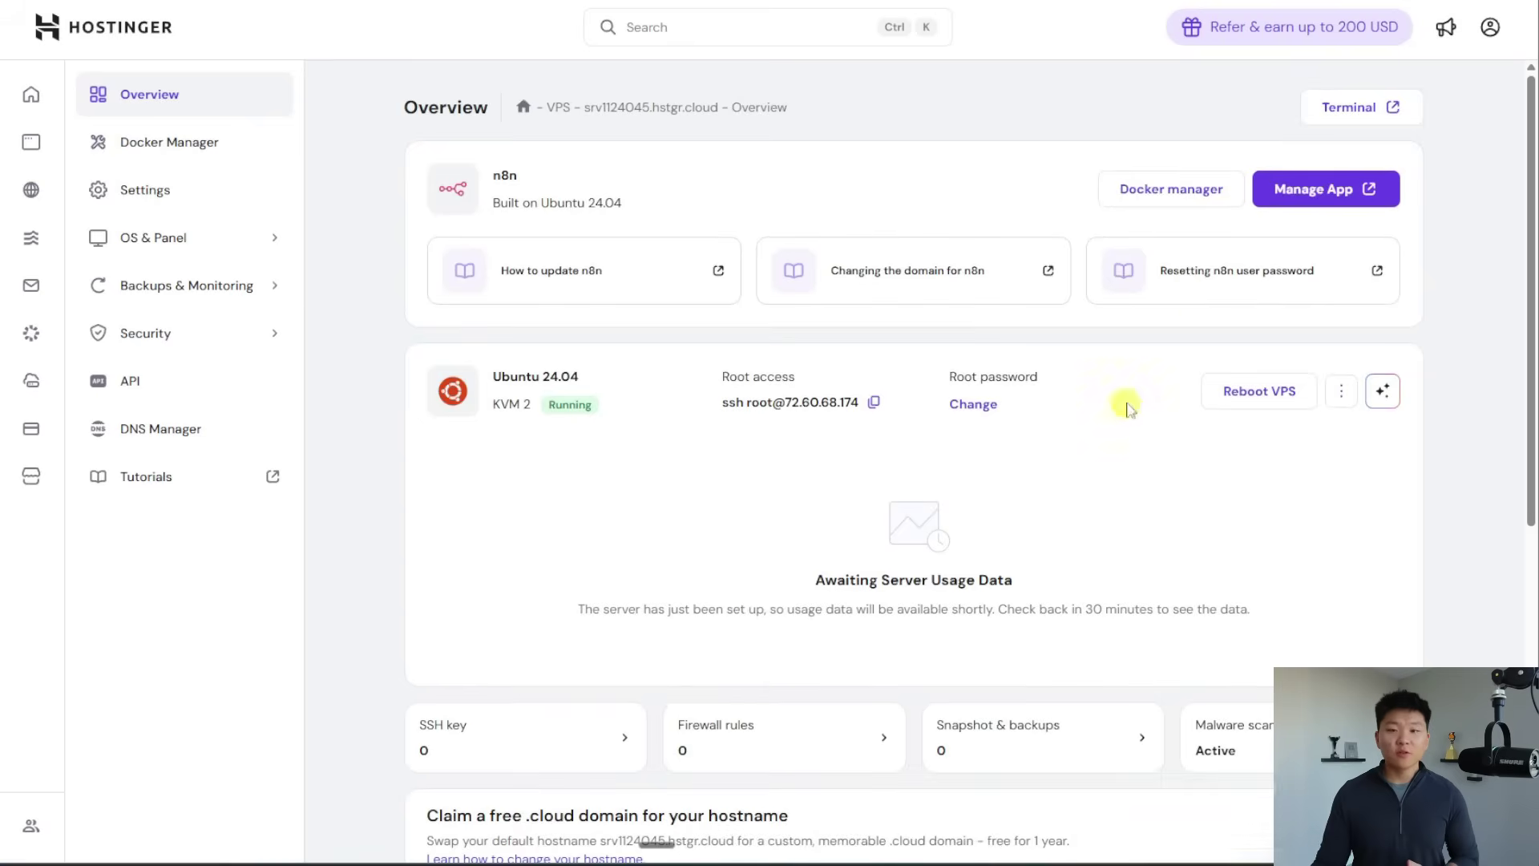
{"action": "left_click", "coordinate": [1315, 190]}
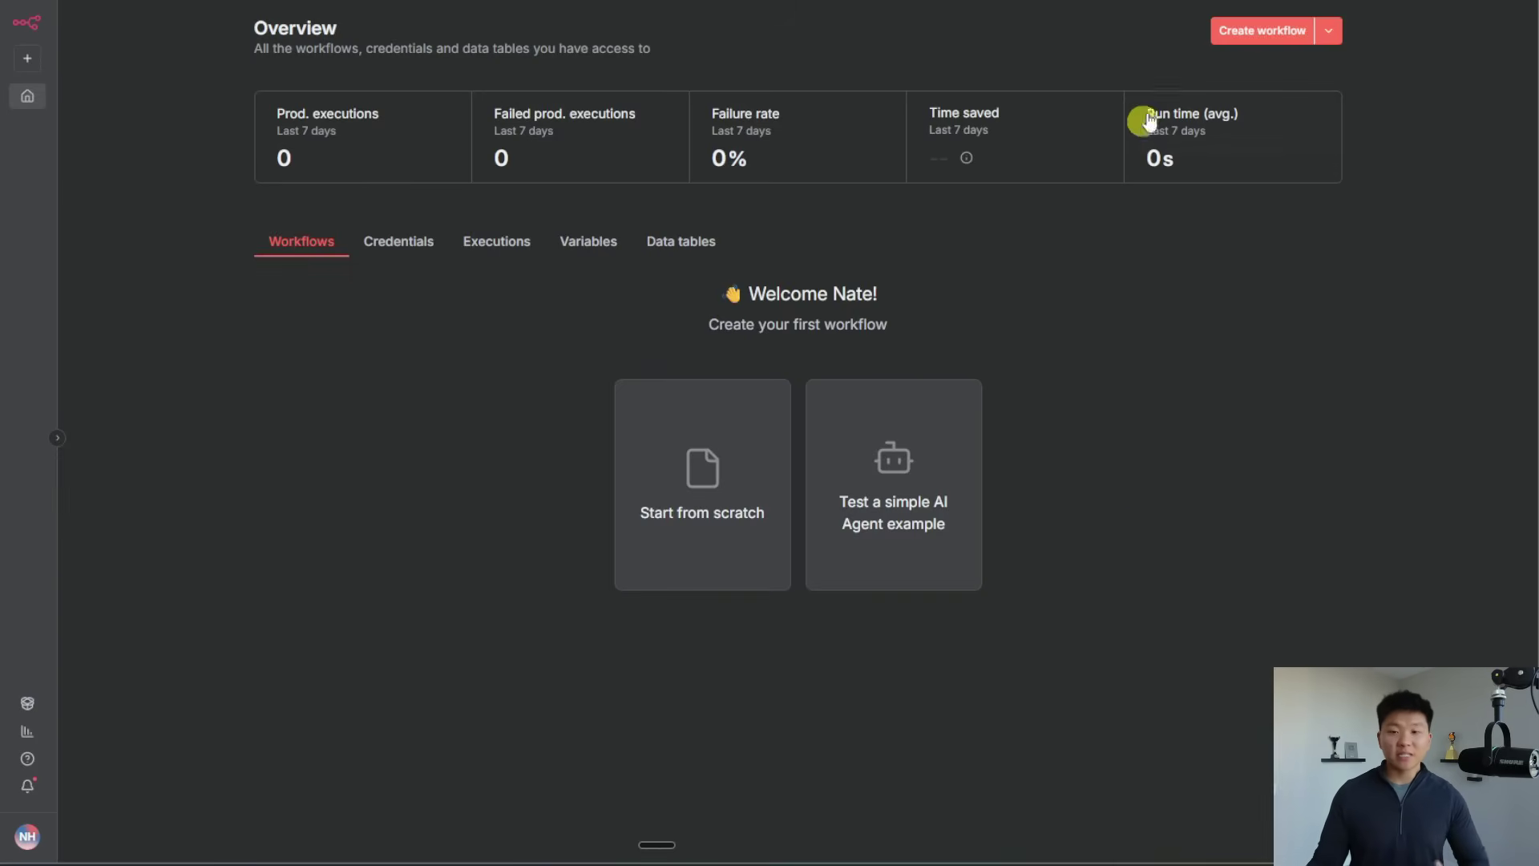
- Create a workflow with a Guardrails 'Check text for violations' step and arrange it beside the trigger
{"action": "left_click", "coordinate": [1261, 32]}
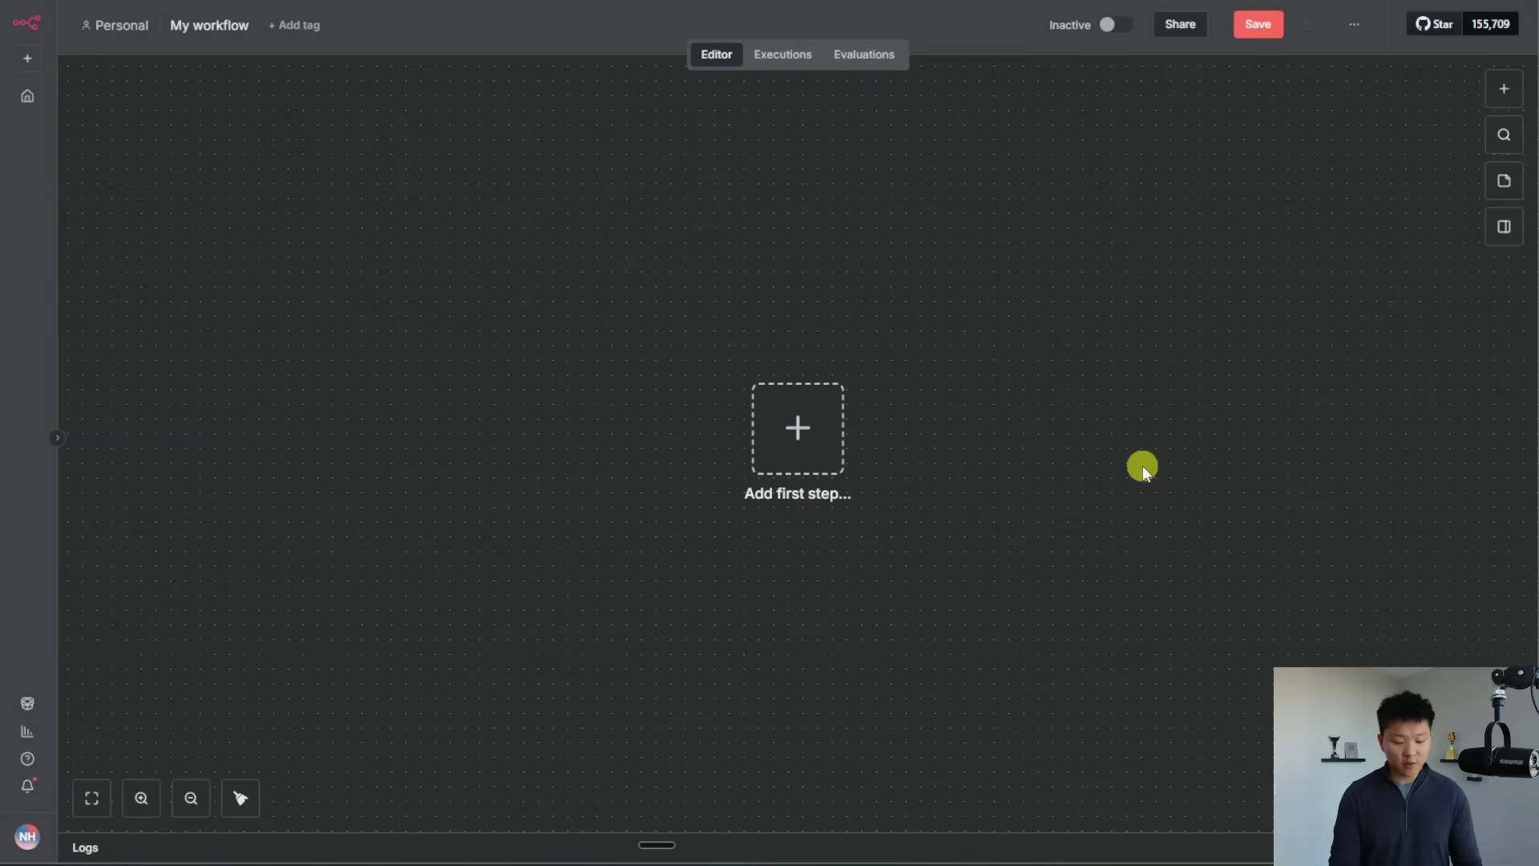
{"action": "type", "text": "gua"}
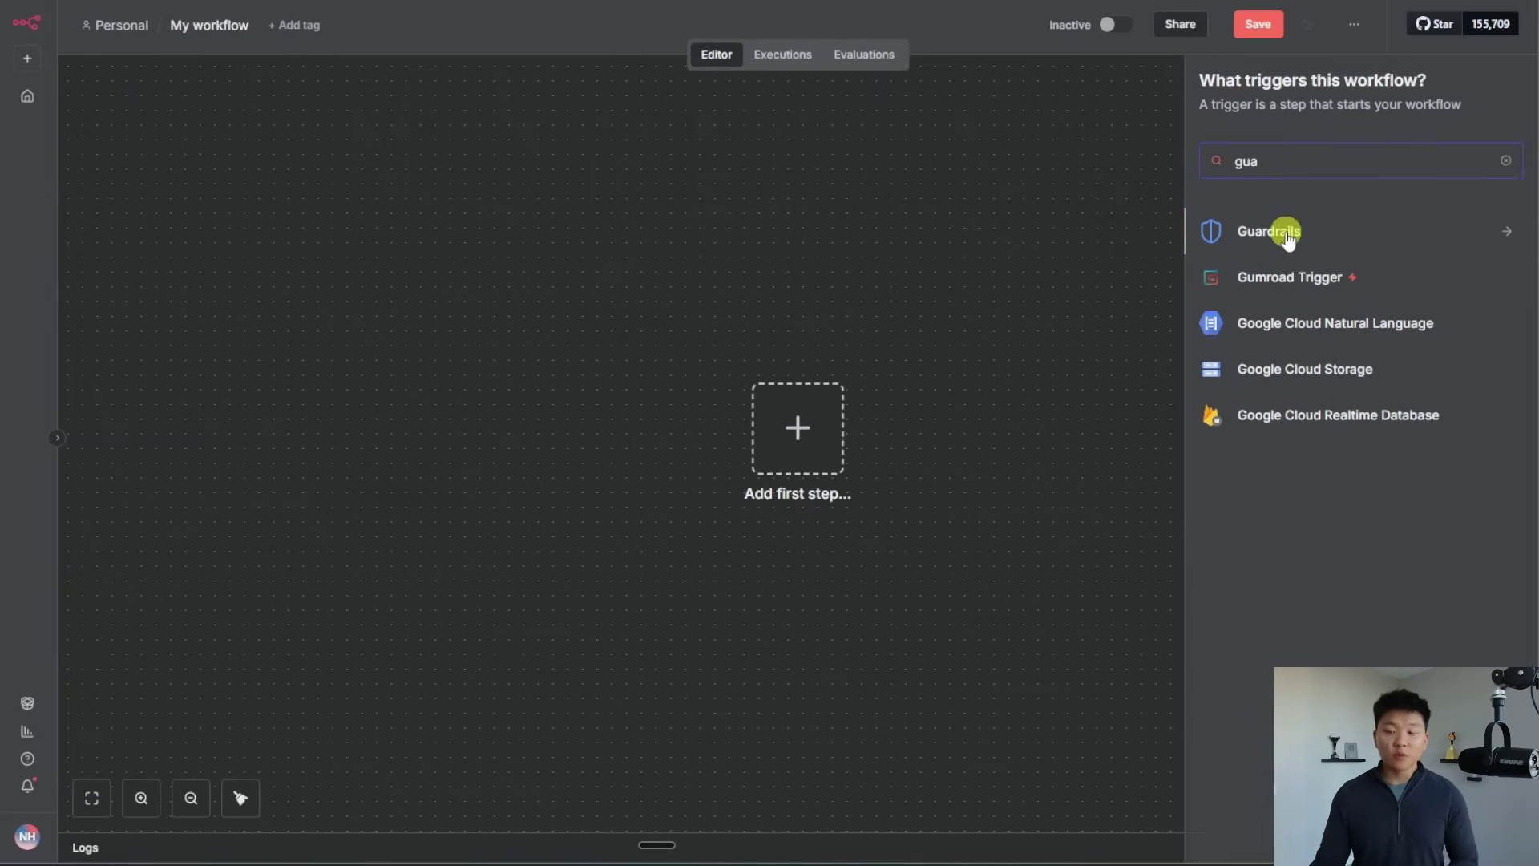
{"action": "left_click", "coordinate": [1278, 230]}
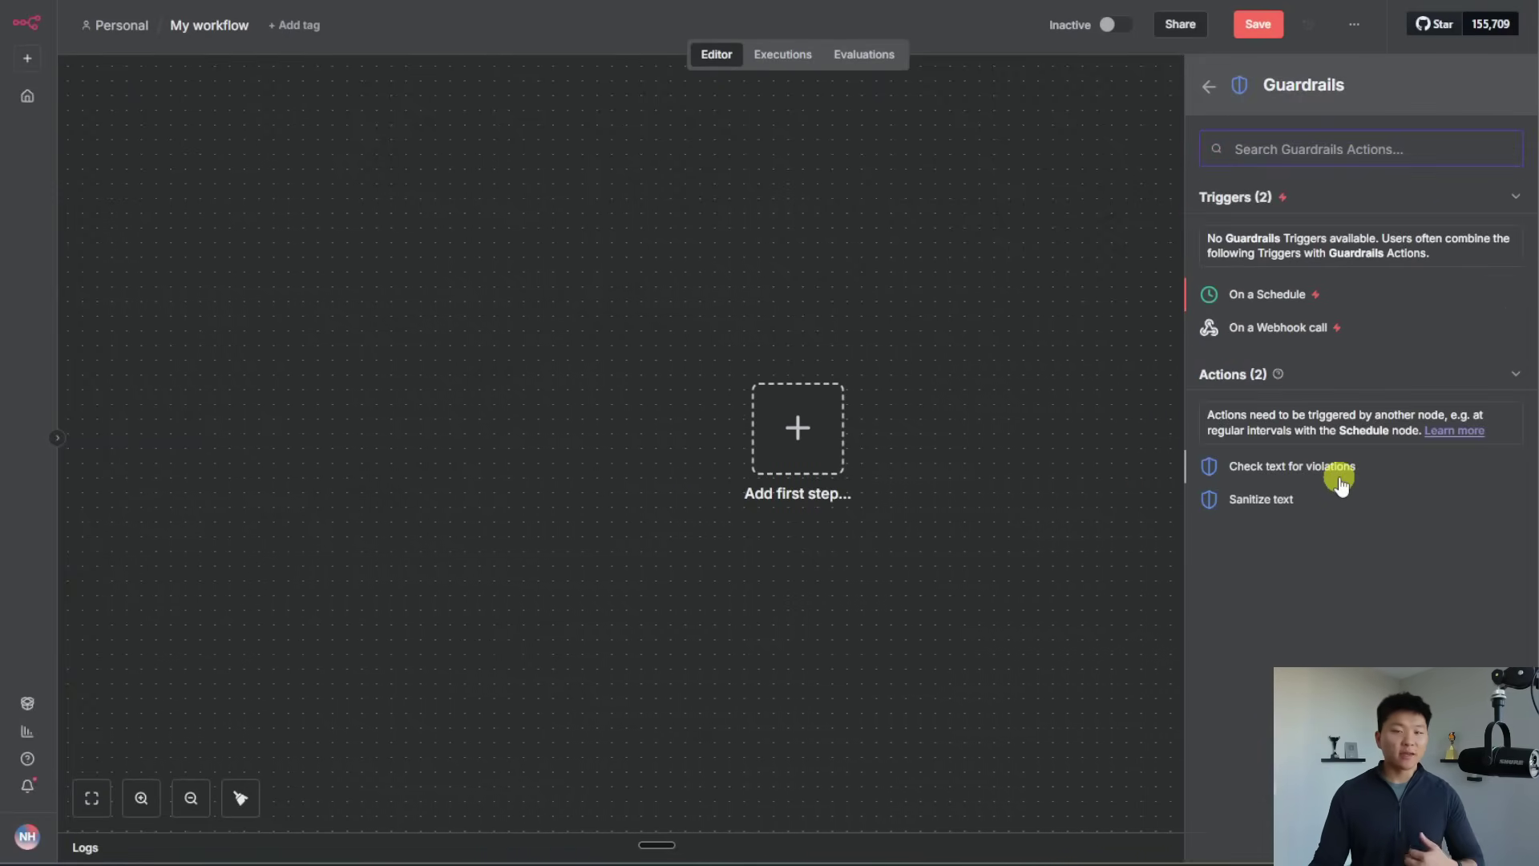
{"action": "left_click", "coordinate": [1274, 466]}
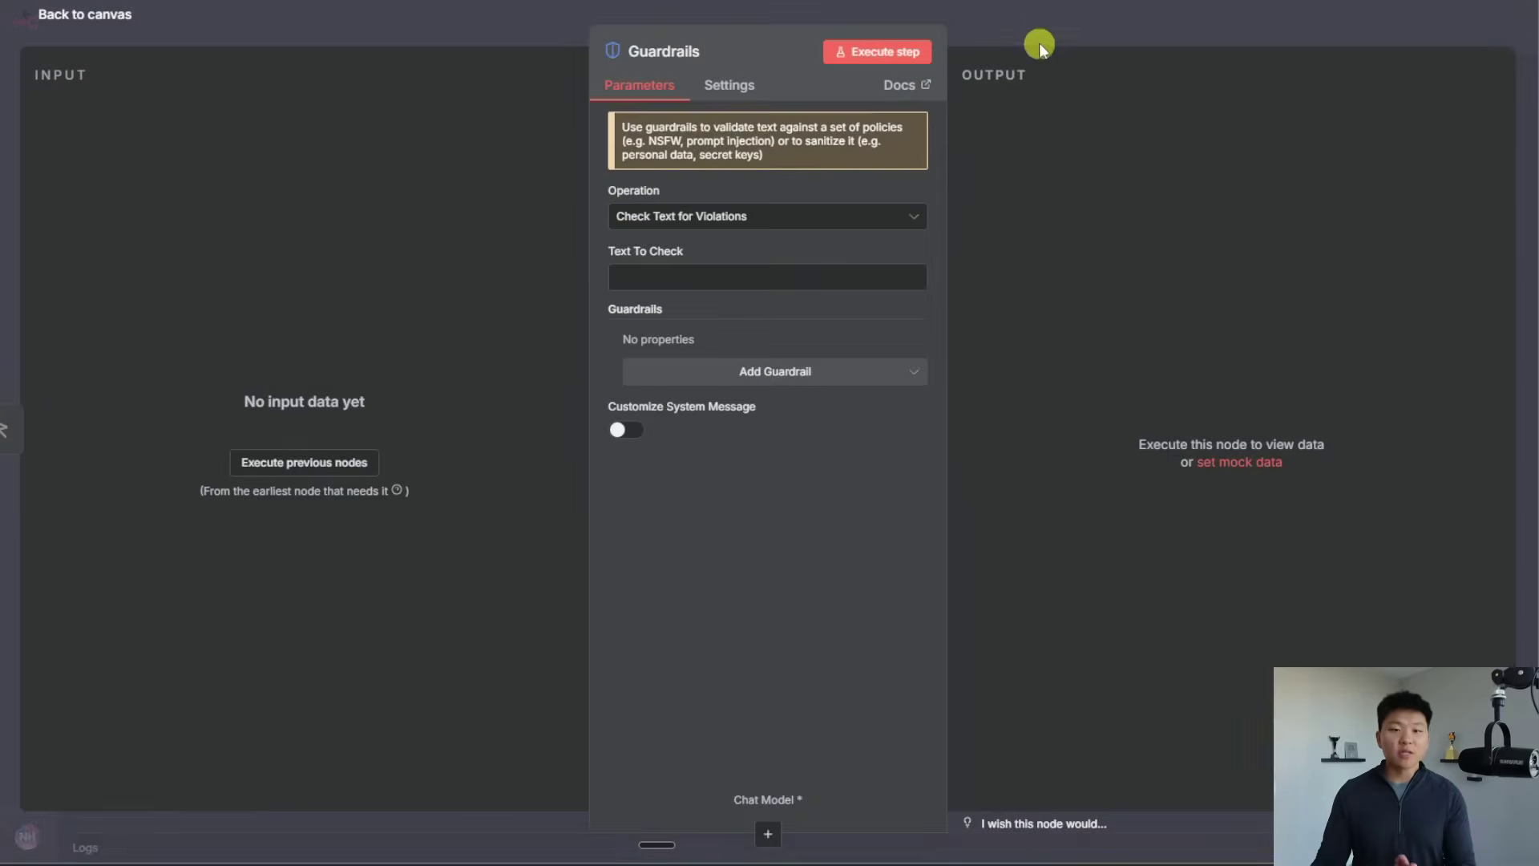
{"action": "left_click", "coordinate": [1039, 42]}
{"action": "left_click_drag", "start_coordinate": [1038, 440], "coordinate": [1022, 295]}
{"action": "left_click_drag", "start_coordinate": [809, 454], "coordinate": [603, 351]}
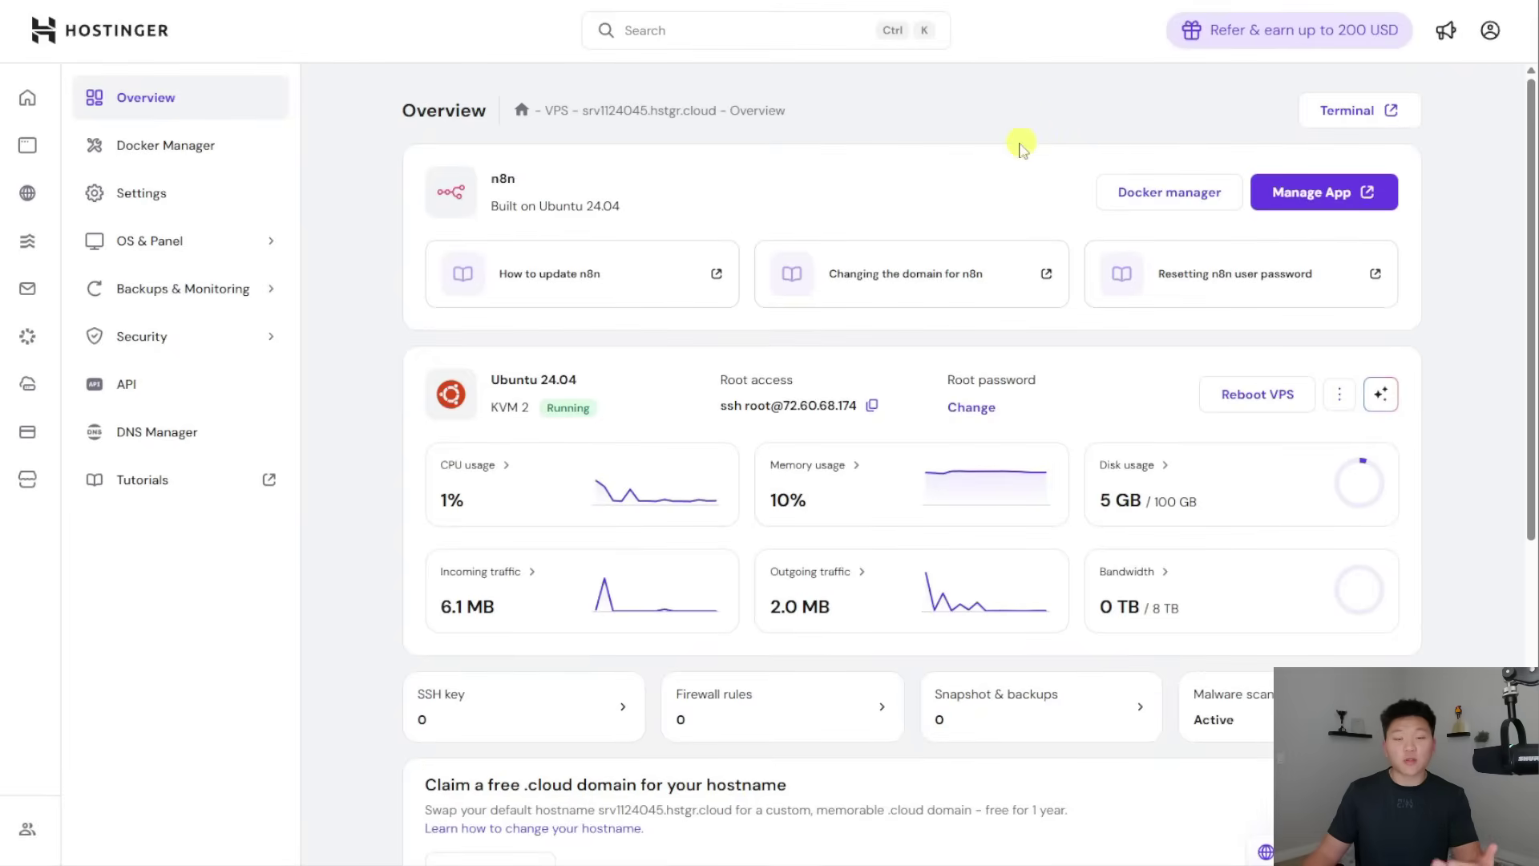
- Review the VPS usage charts and bring up the AI assistant's suggested server checks
{"action": "scroll", "coordinate": [1455, 433], "scroll_direction": "down", "scroll_amount": 1}
{"action": "scroll", "coordinate": [1455, 432], "scroll_direction": "down", "scroll_amount": 1}
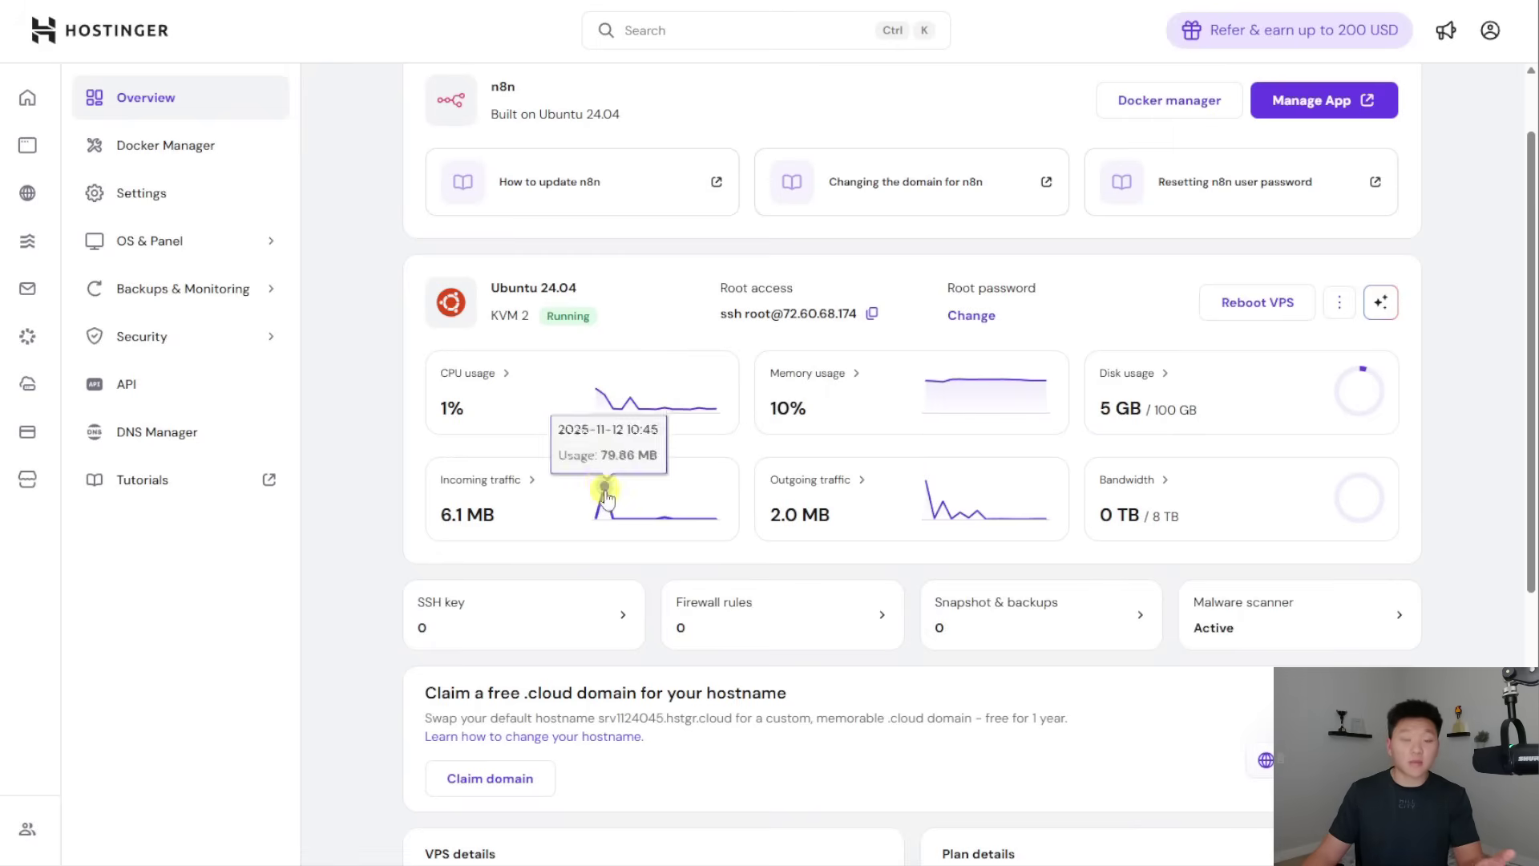
{"action": "scroll", "coordinate": [850, 491], "scroll_direction": "up", "scroll_amount": 2}
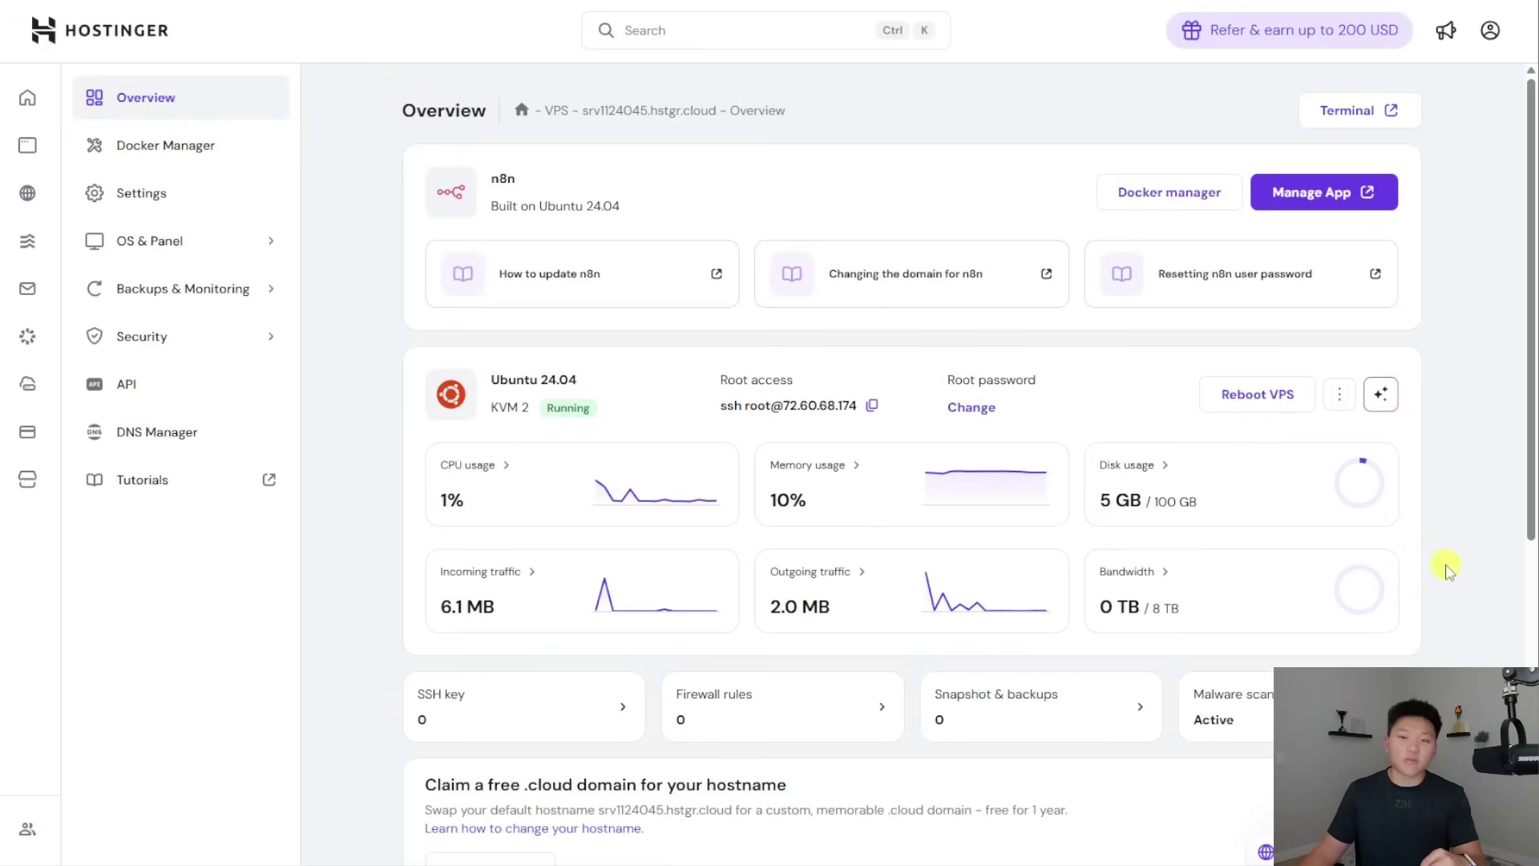
{"action": "left_click", "coordinate": [1384, 398]}
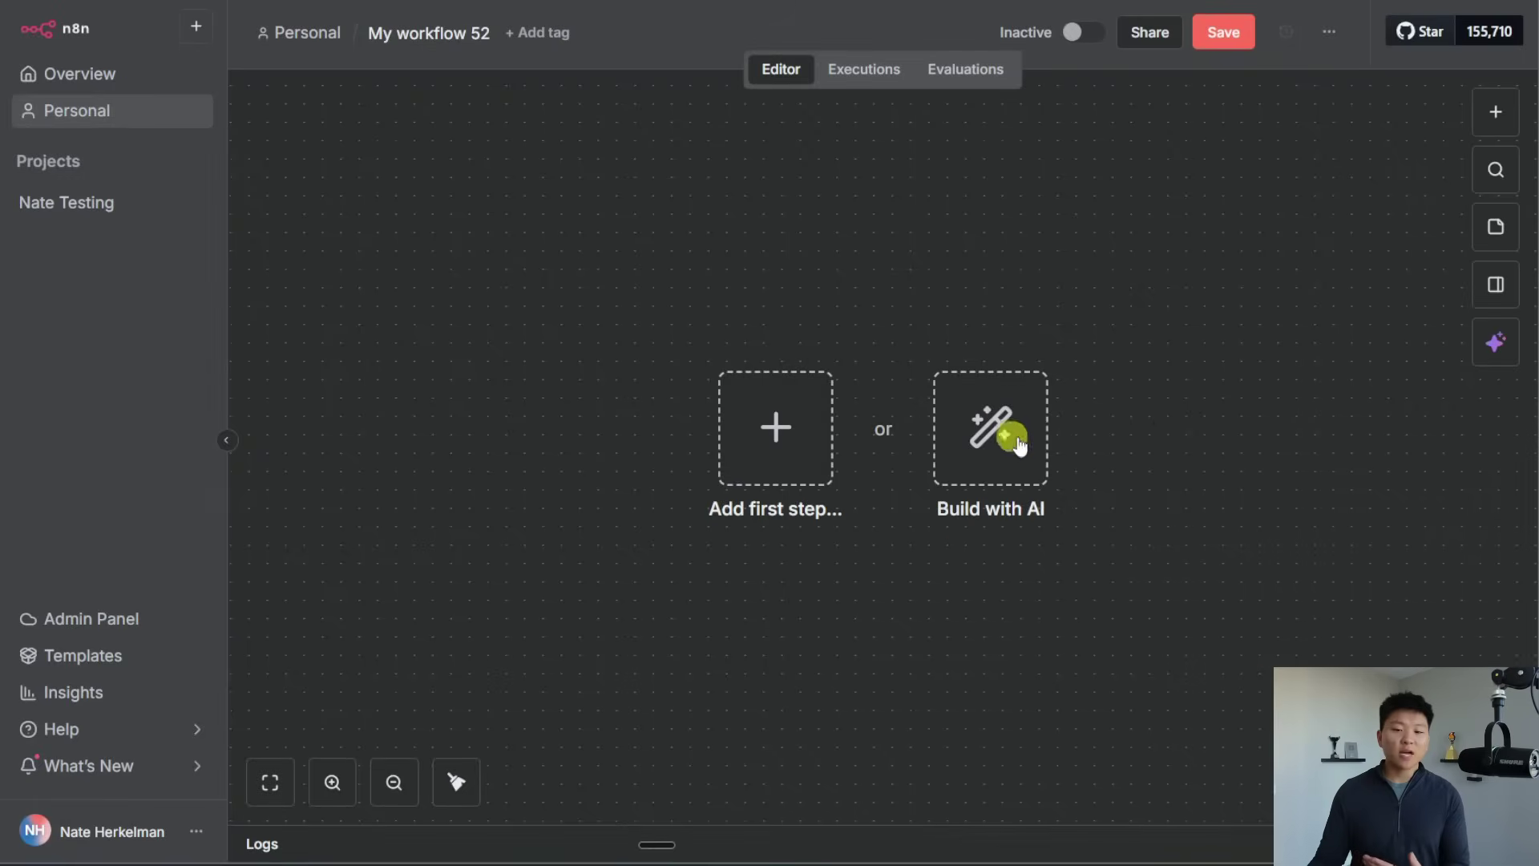
- Switch the cloud AI builder to Ask mode, then create 'My project' and view its Credentials
{"action": "left_click", "coordinate": [1018, 442]}
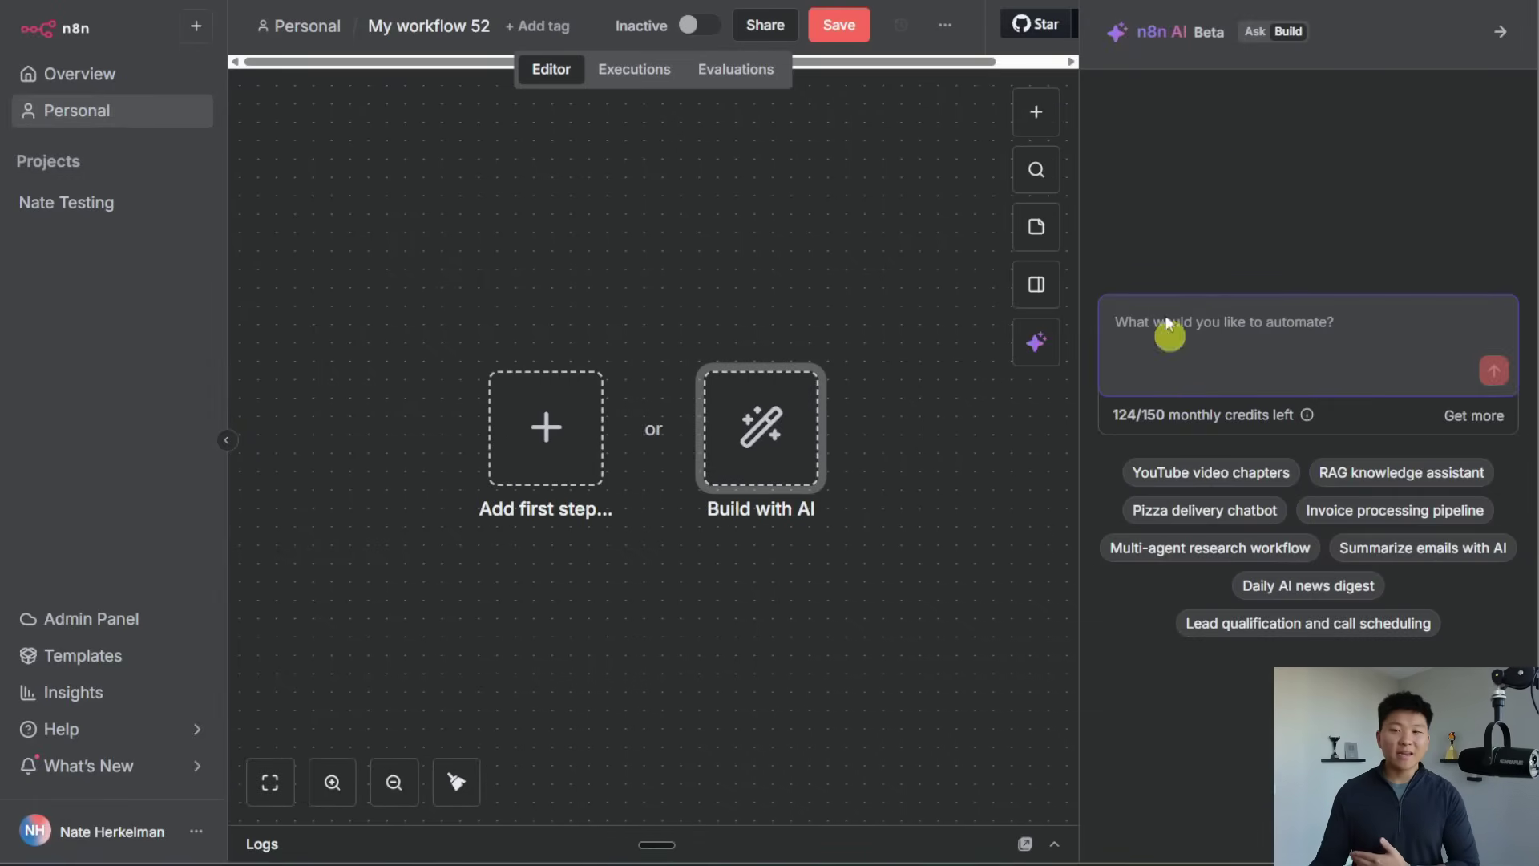
{"action": "left_click", "coordinate": [1245, 45]}
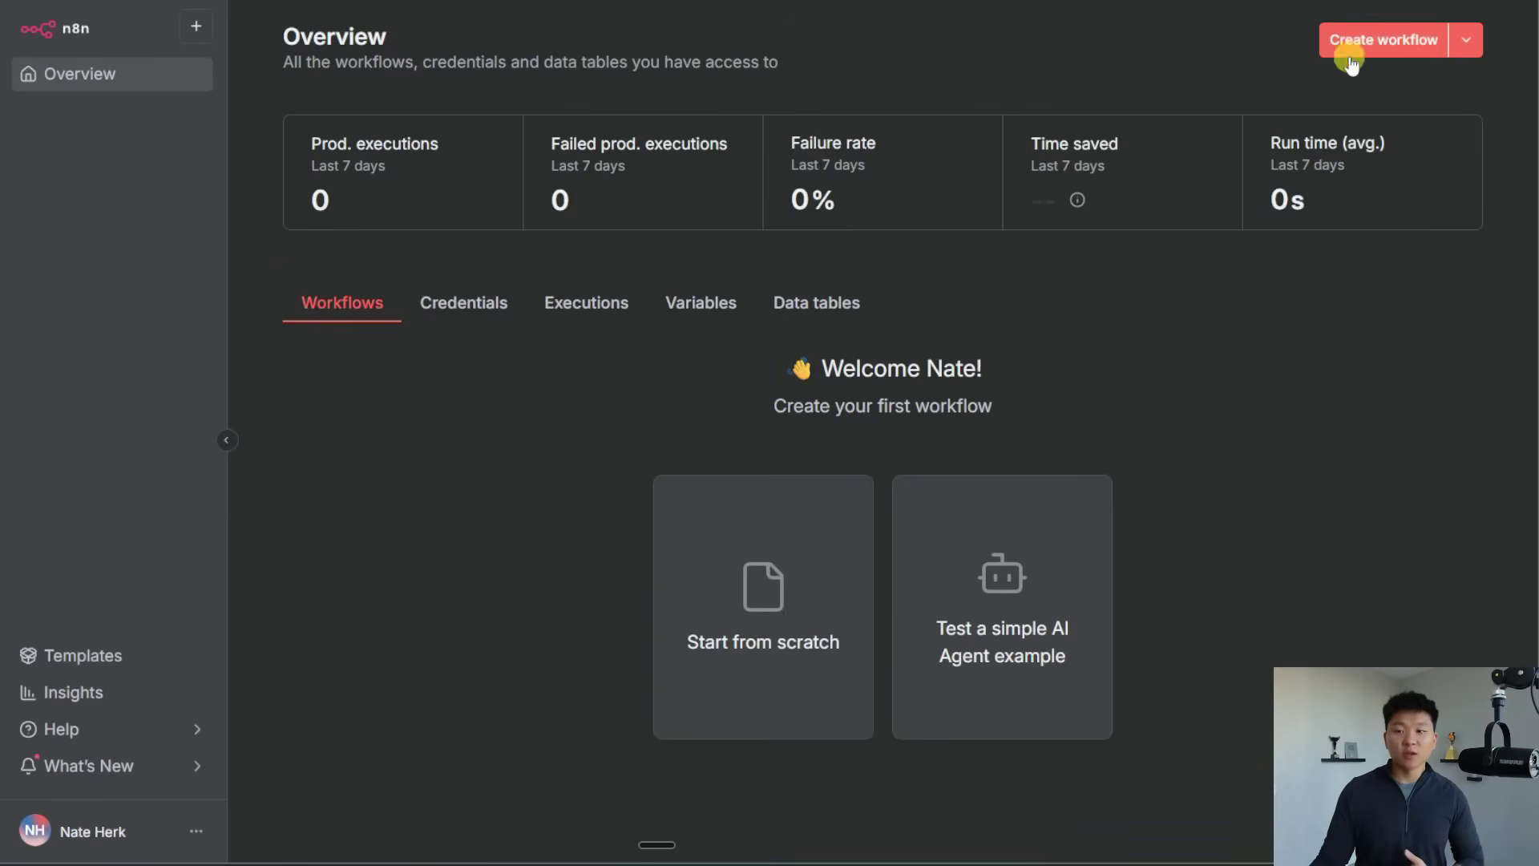
{"action": "left_click", "coordinate": [1351, 60]}
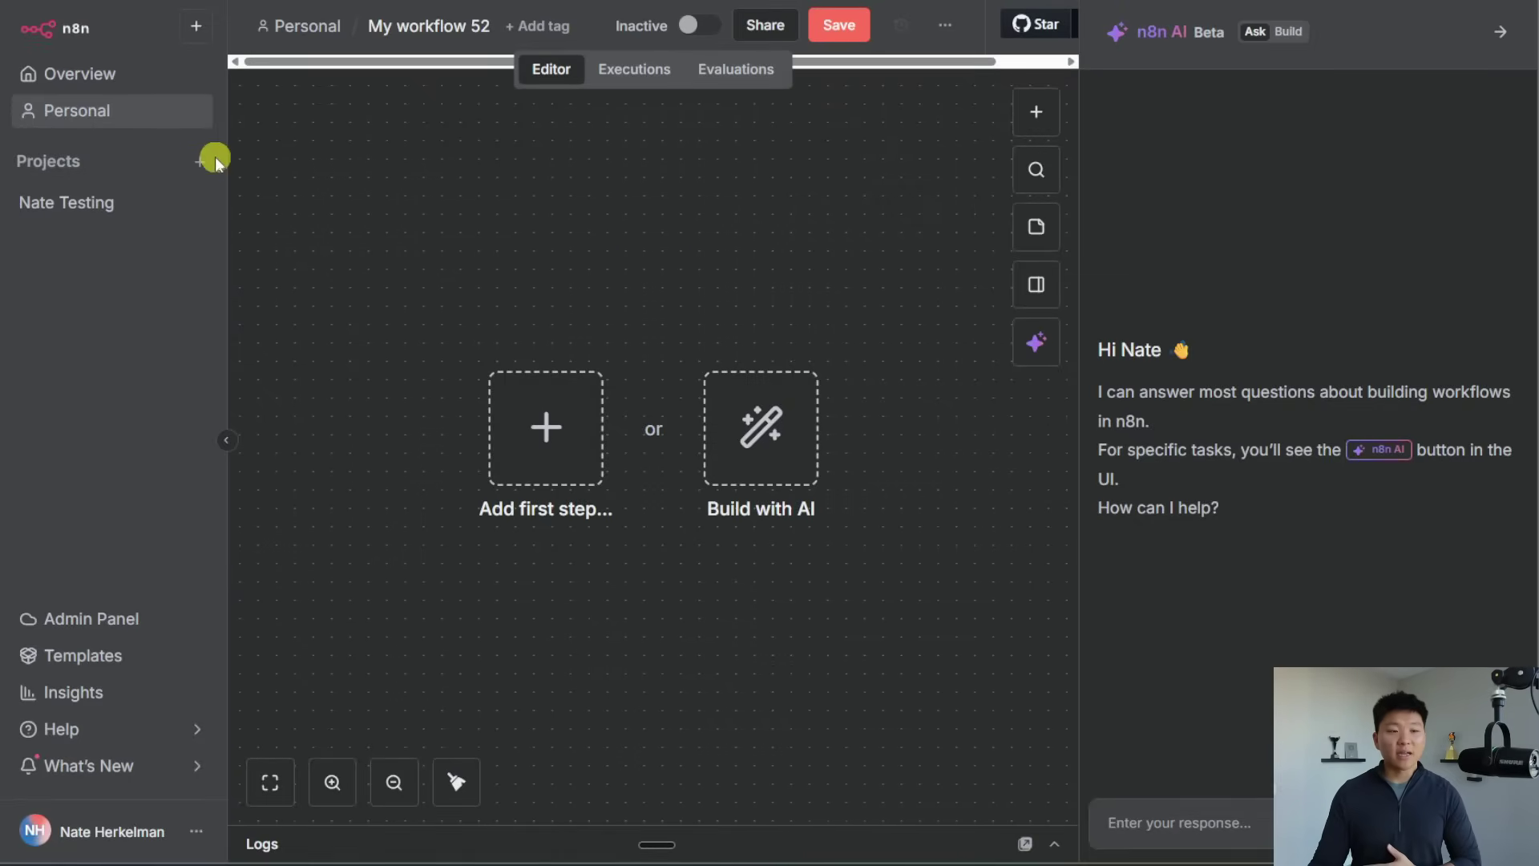
{"action": "left_click", "coordinate": [212, 159]}
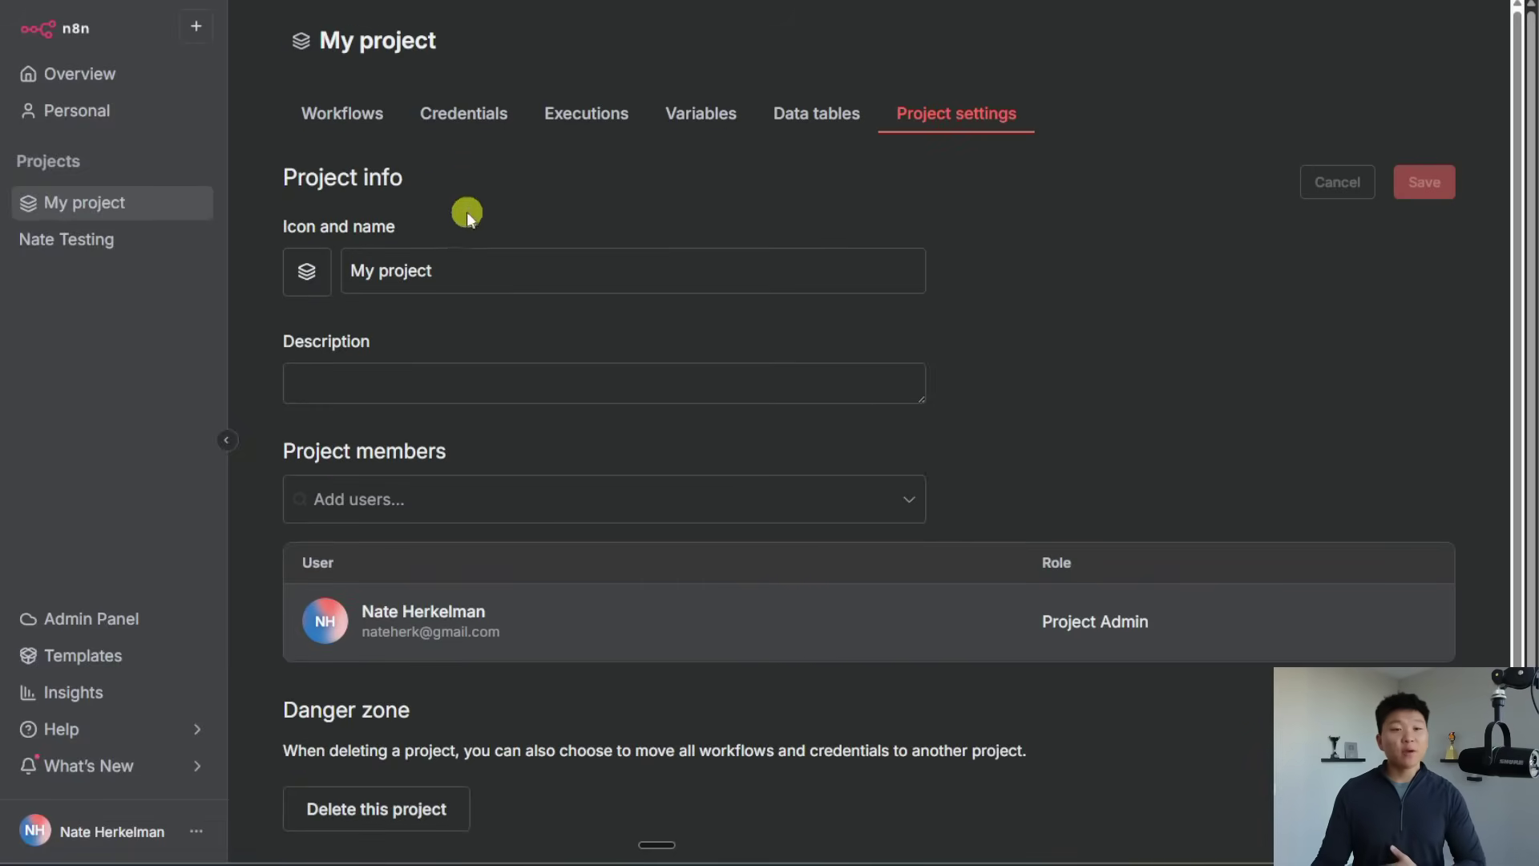
{"action": "left_click", "coordinate": [471, 130]}
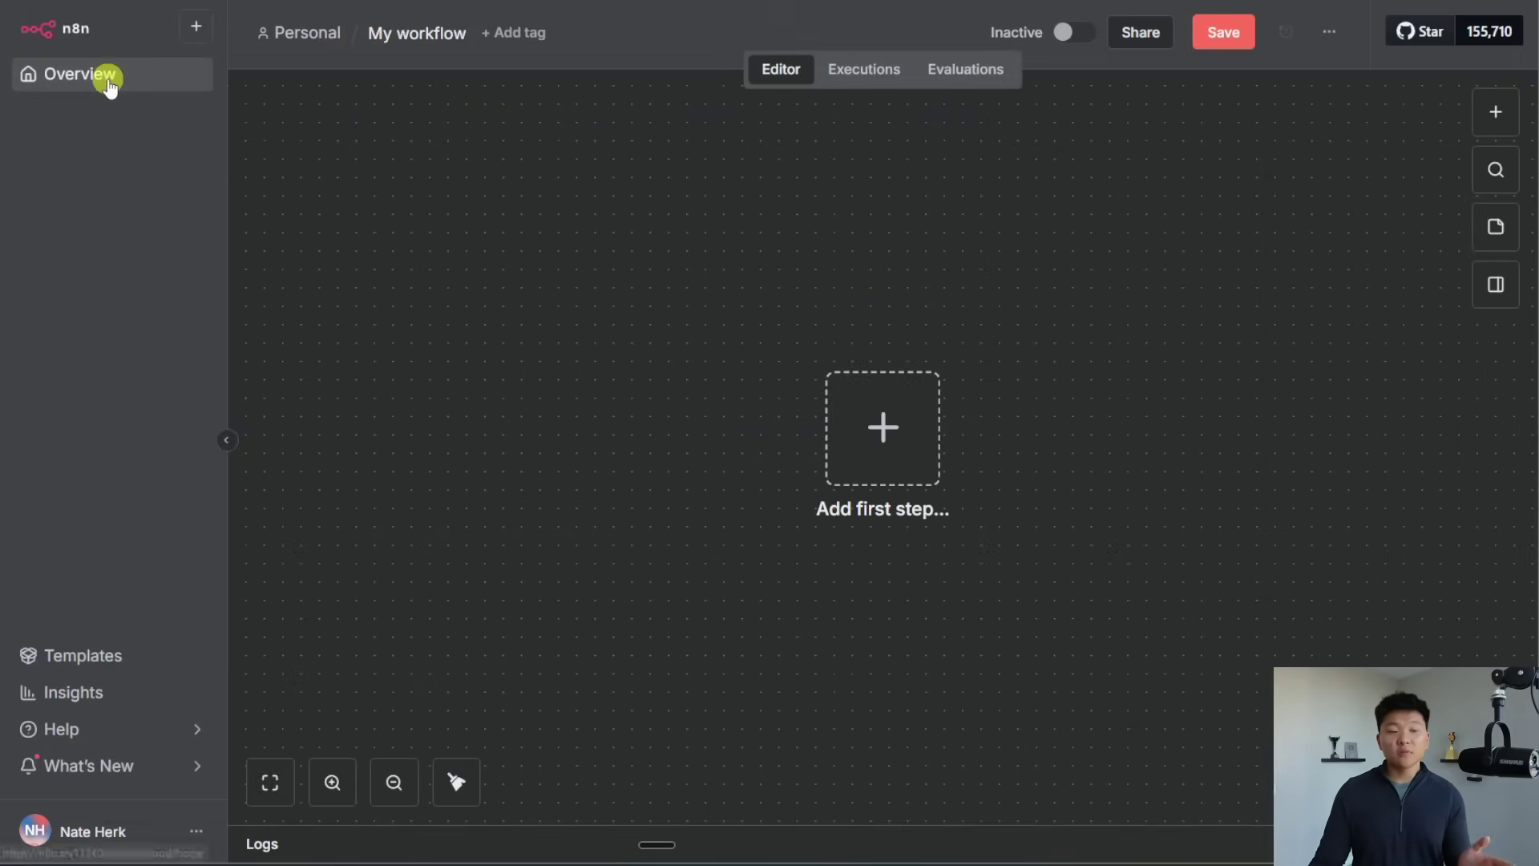
- On the self-hosted Overview, check the create menu, where Project needs an Enterprise upgrade
{"action": "left_click", "coordinate": [108, 82]}
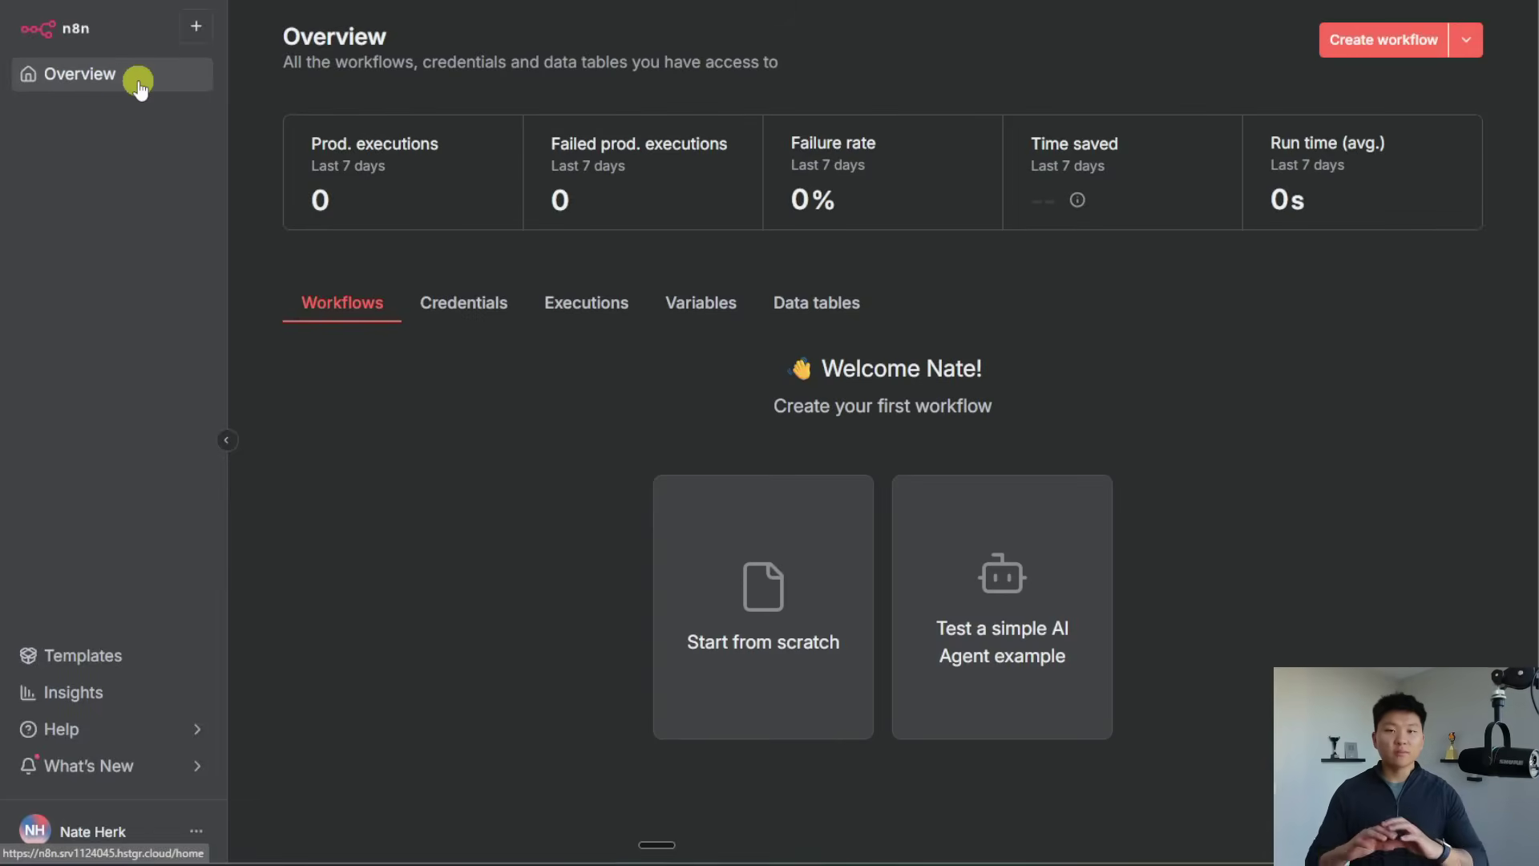
{"action": "left_click", "coordinate": [194, 28]}
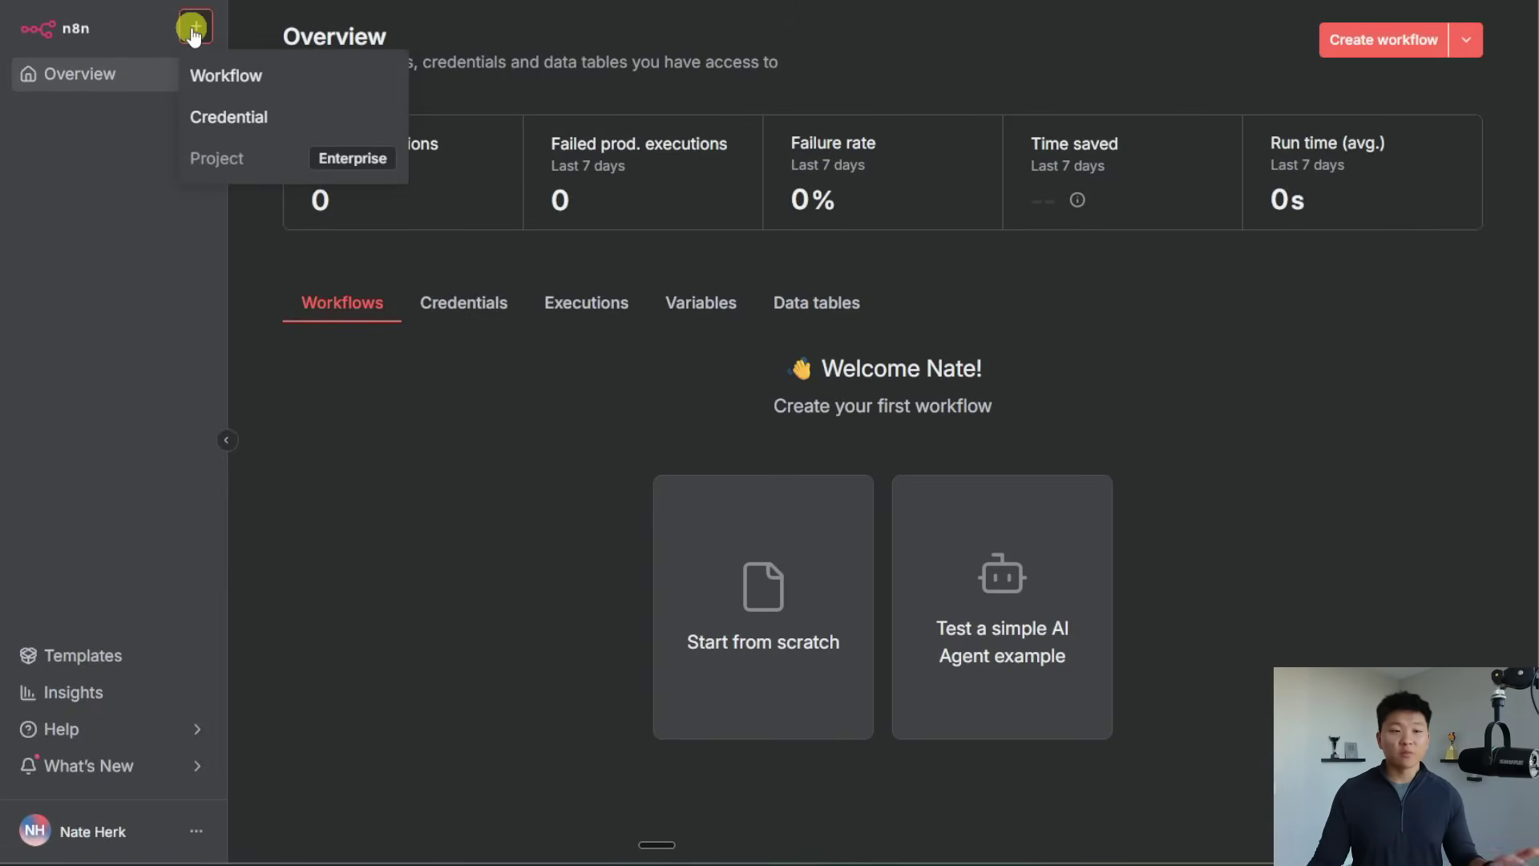
{"action": "mouse_move", "coordinate": [348, 163]}
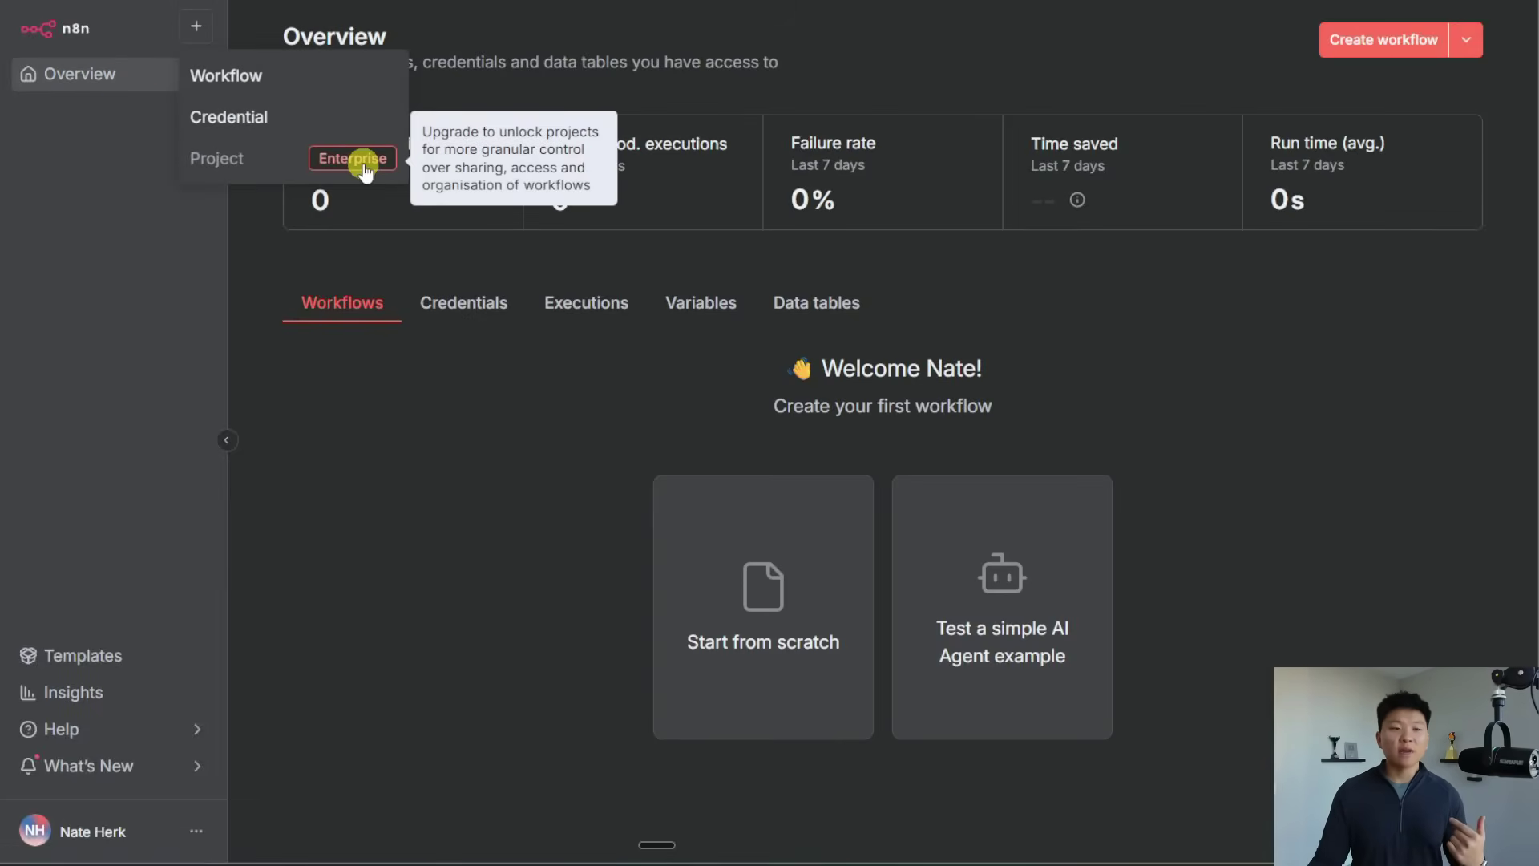